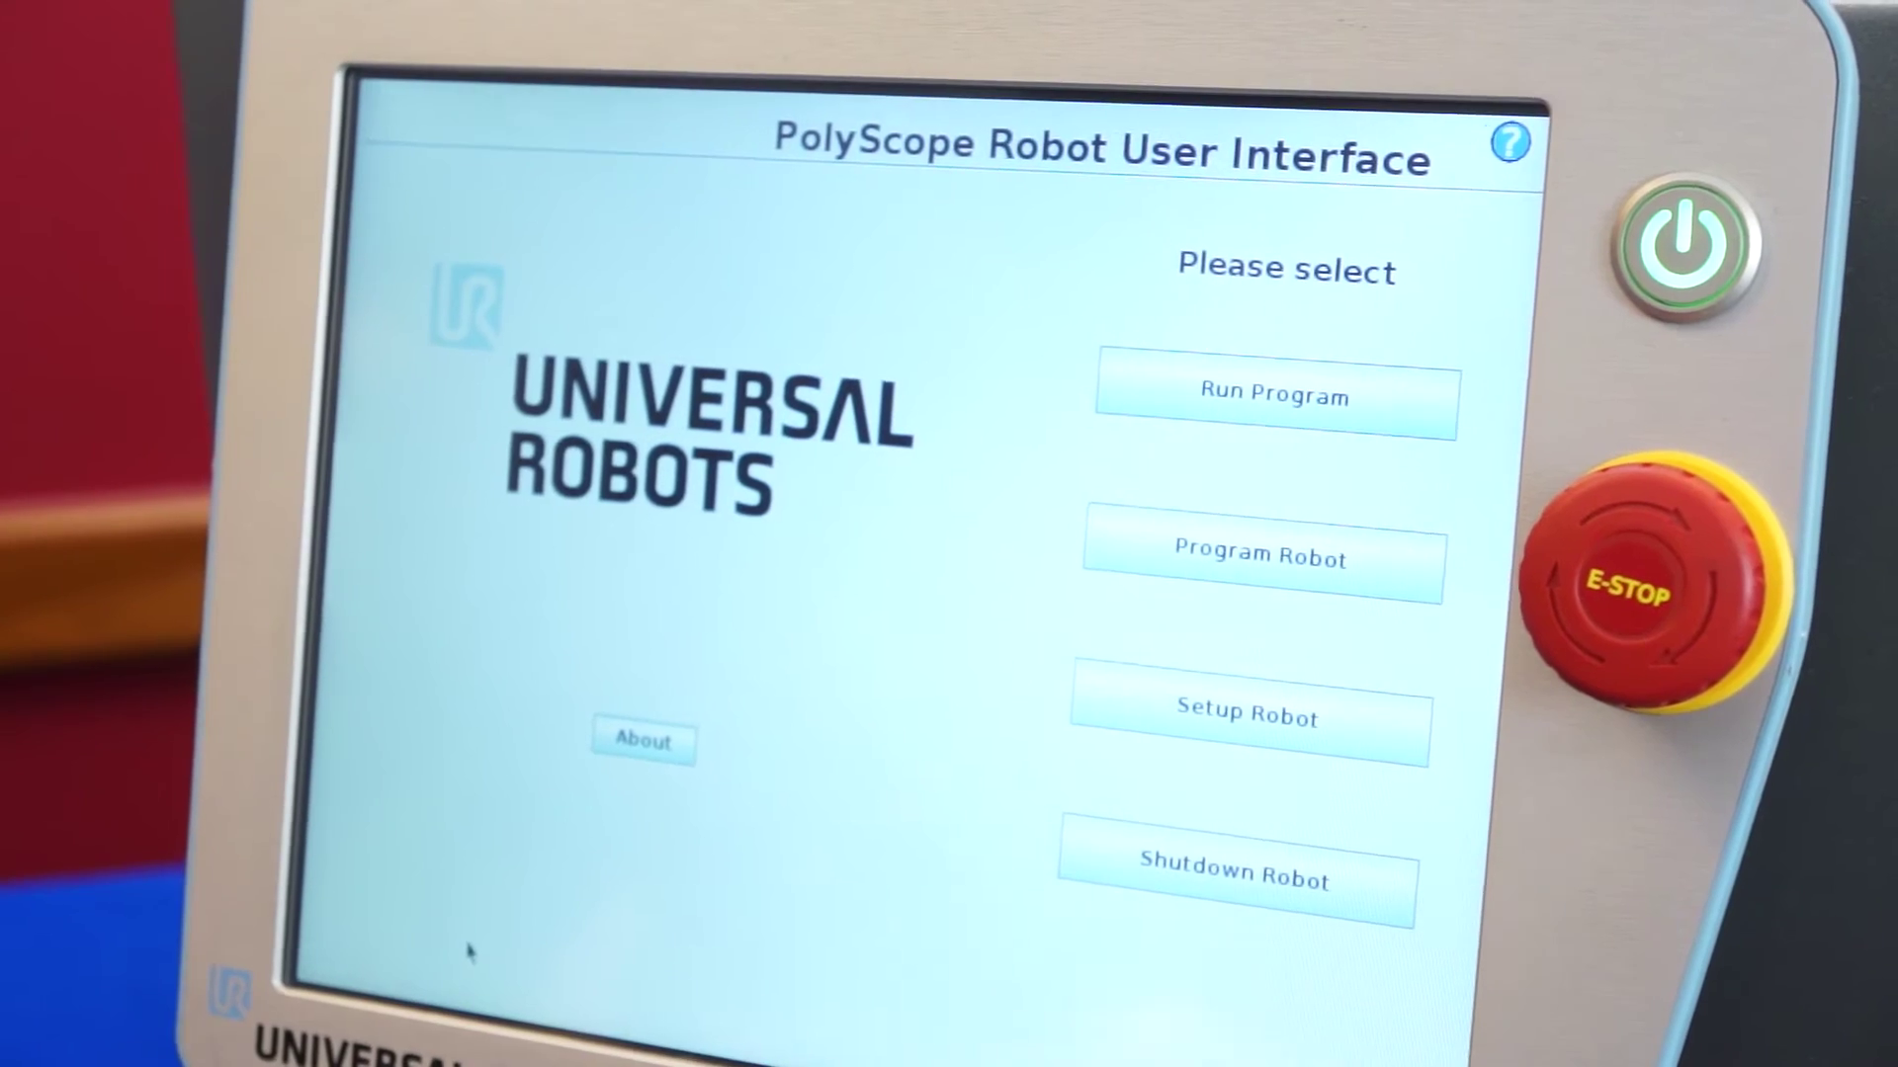
Step: Set the robot's static IP address to 192.168.0.5 in Setup Network
{"action": "left_click", "coordinate": [1159, 708]}
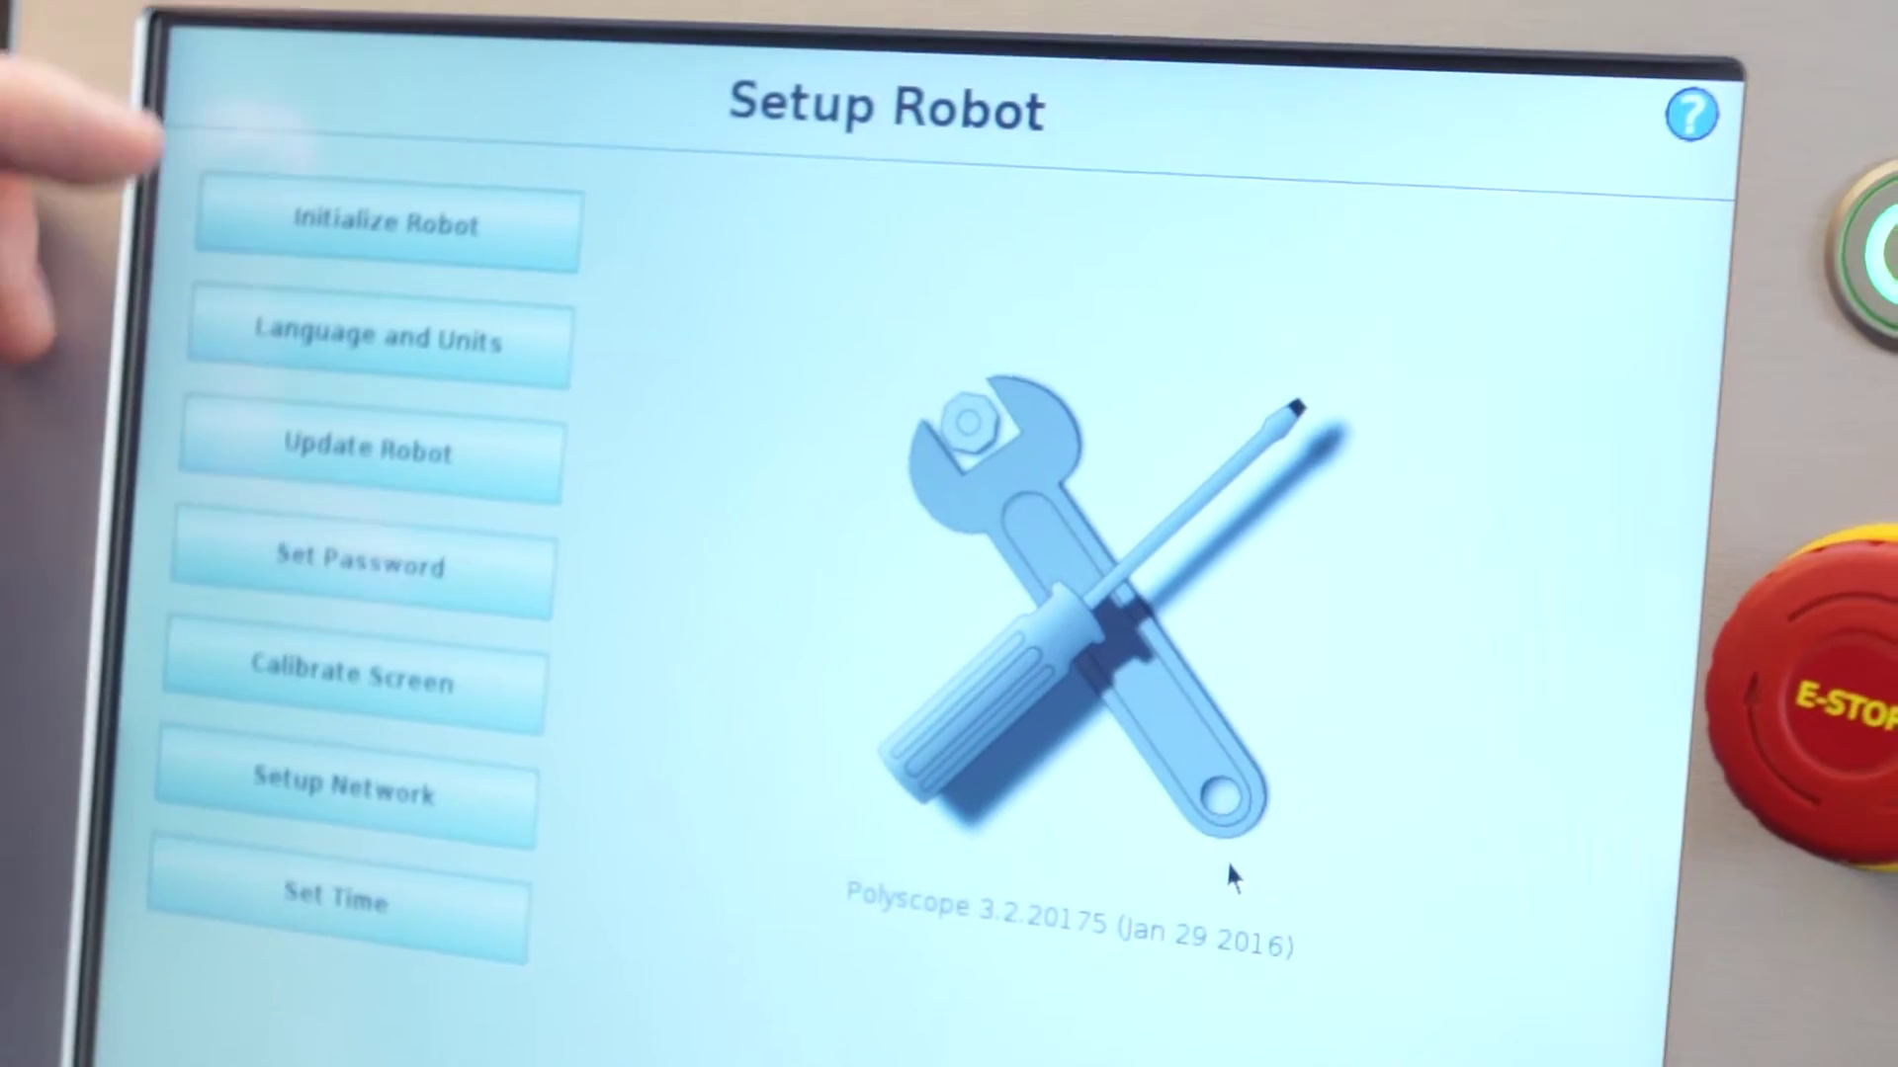
{"action": "left_click", "coordinate": [392, 741]}
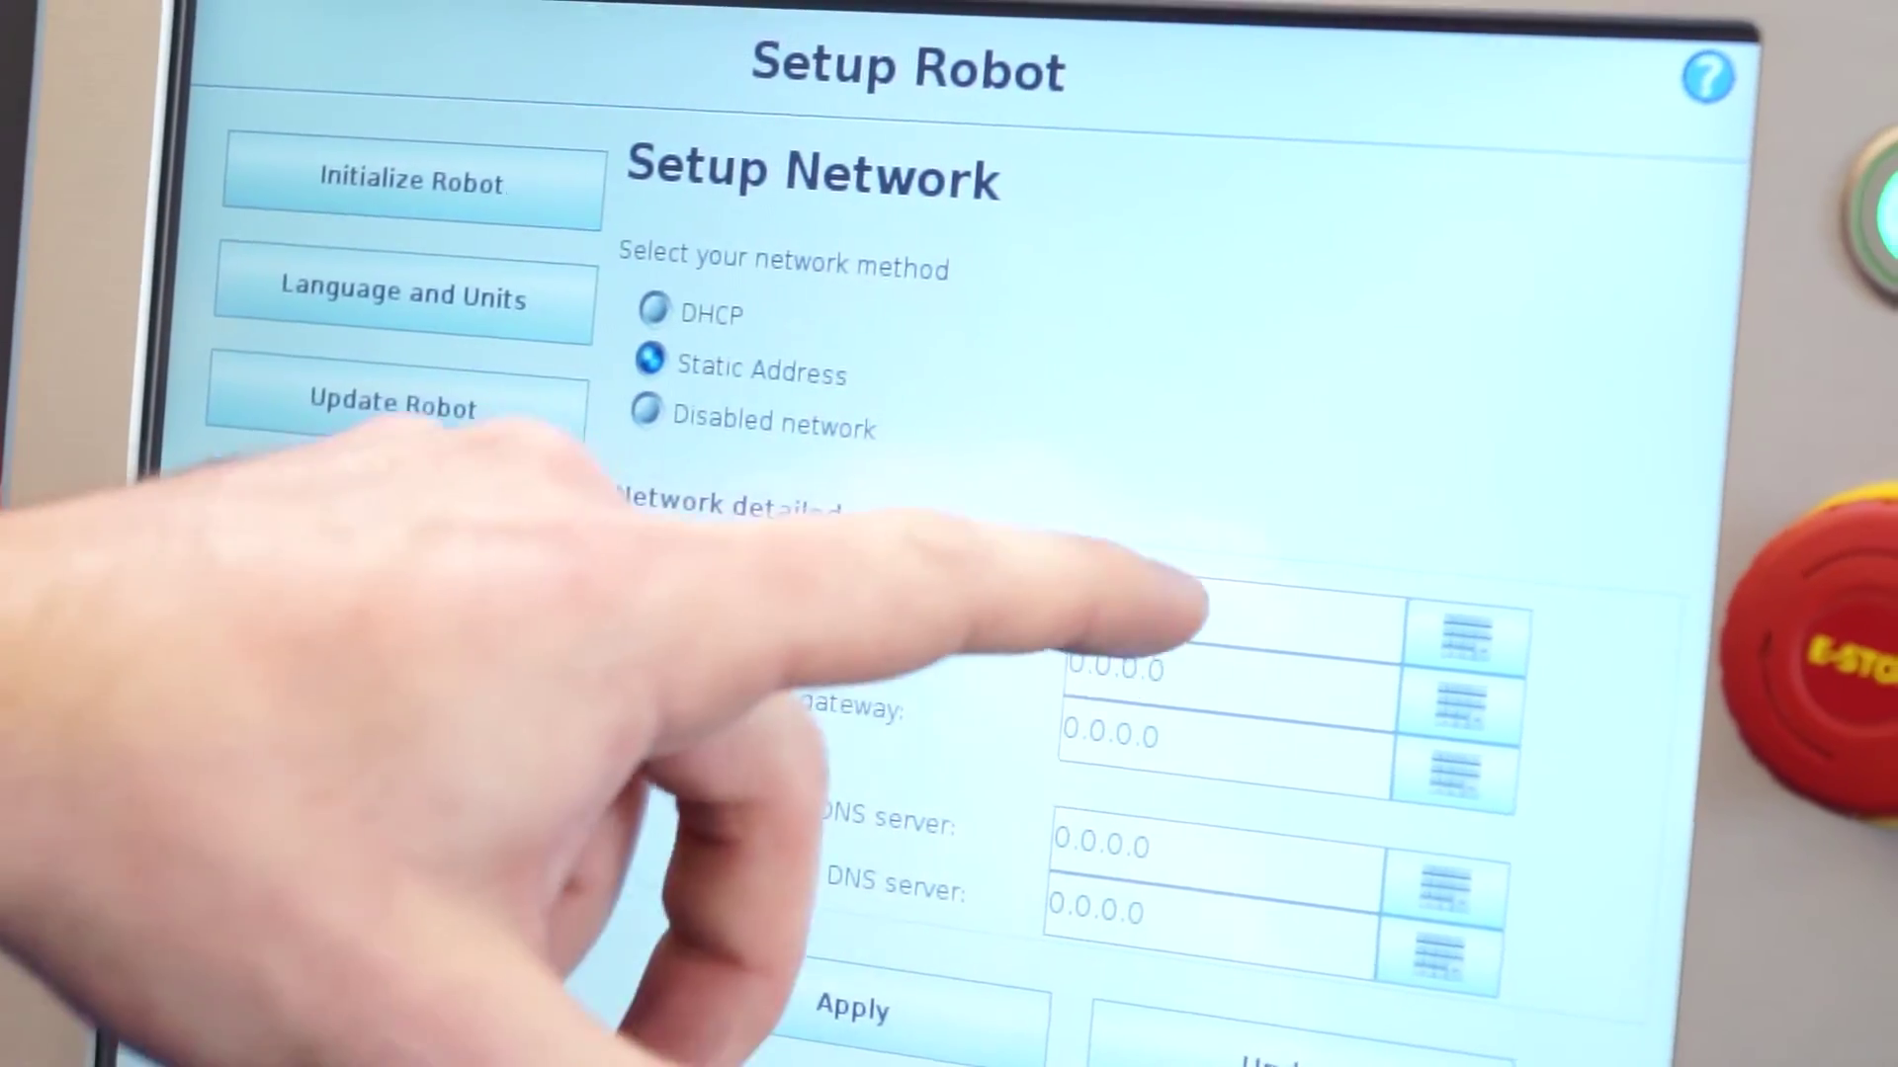
{"action": "left_click", "coordinate": [1196, 613]}
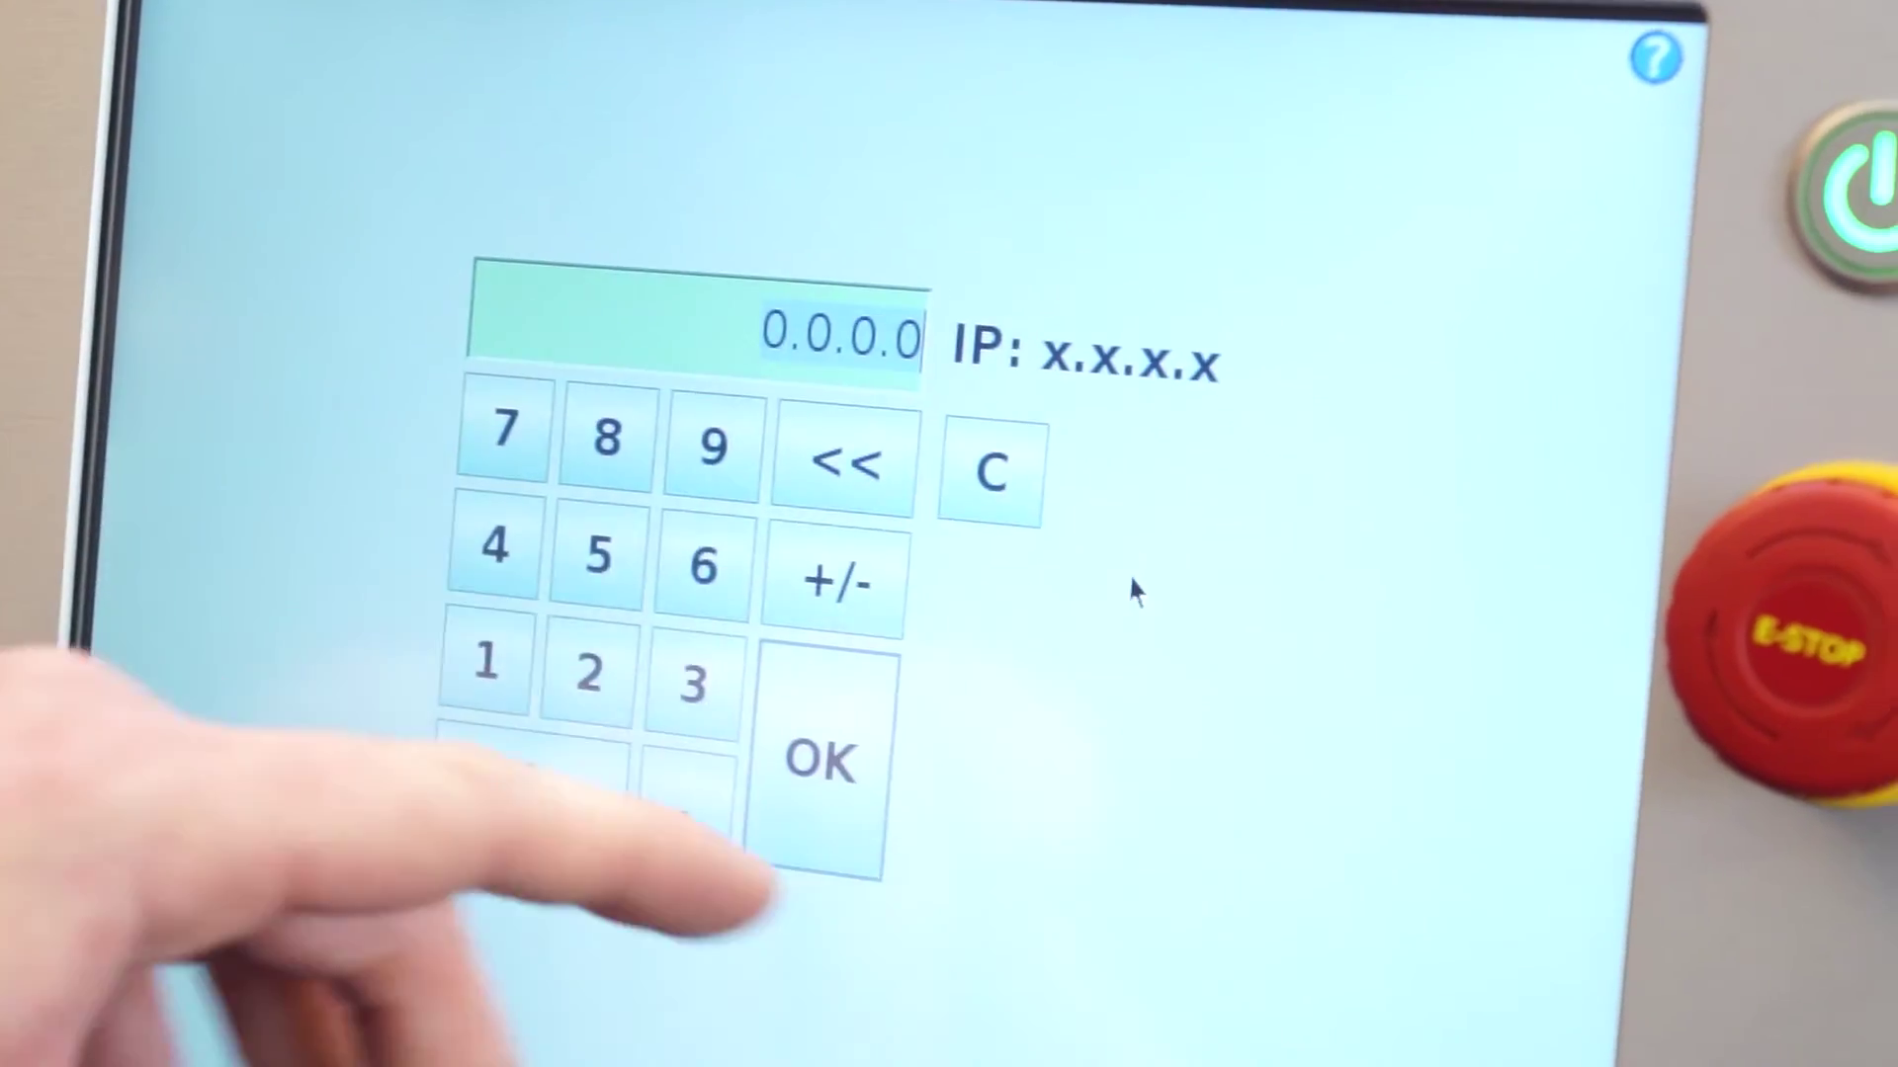
{"action": "left_click", "coordinate": [983, 465]}
{"action": "left_click", "coordinate": [485, 668]}
{"action": "left_click", "coordinate": [723, 454]}
{"action": "left_click", "coordinate": [598, 680]}
{"action": "left_click", "coordinate": [692, 812]}
{"action": "left_click", "coordinate": [712, 571]}
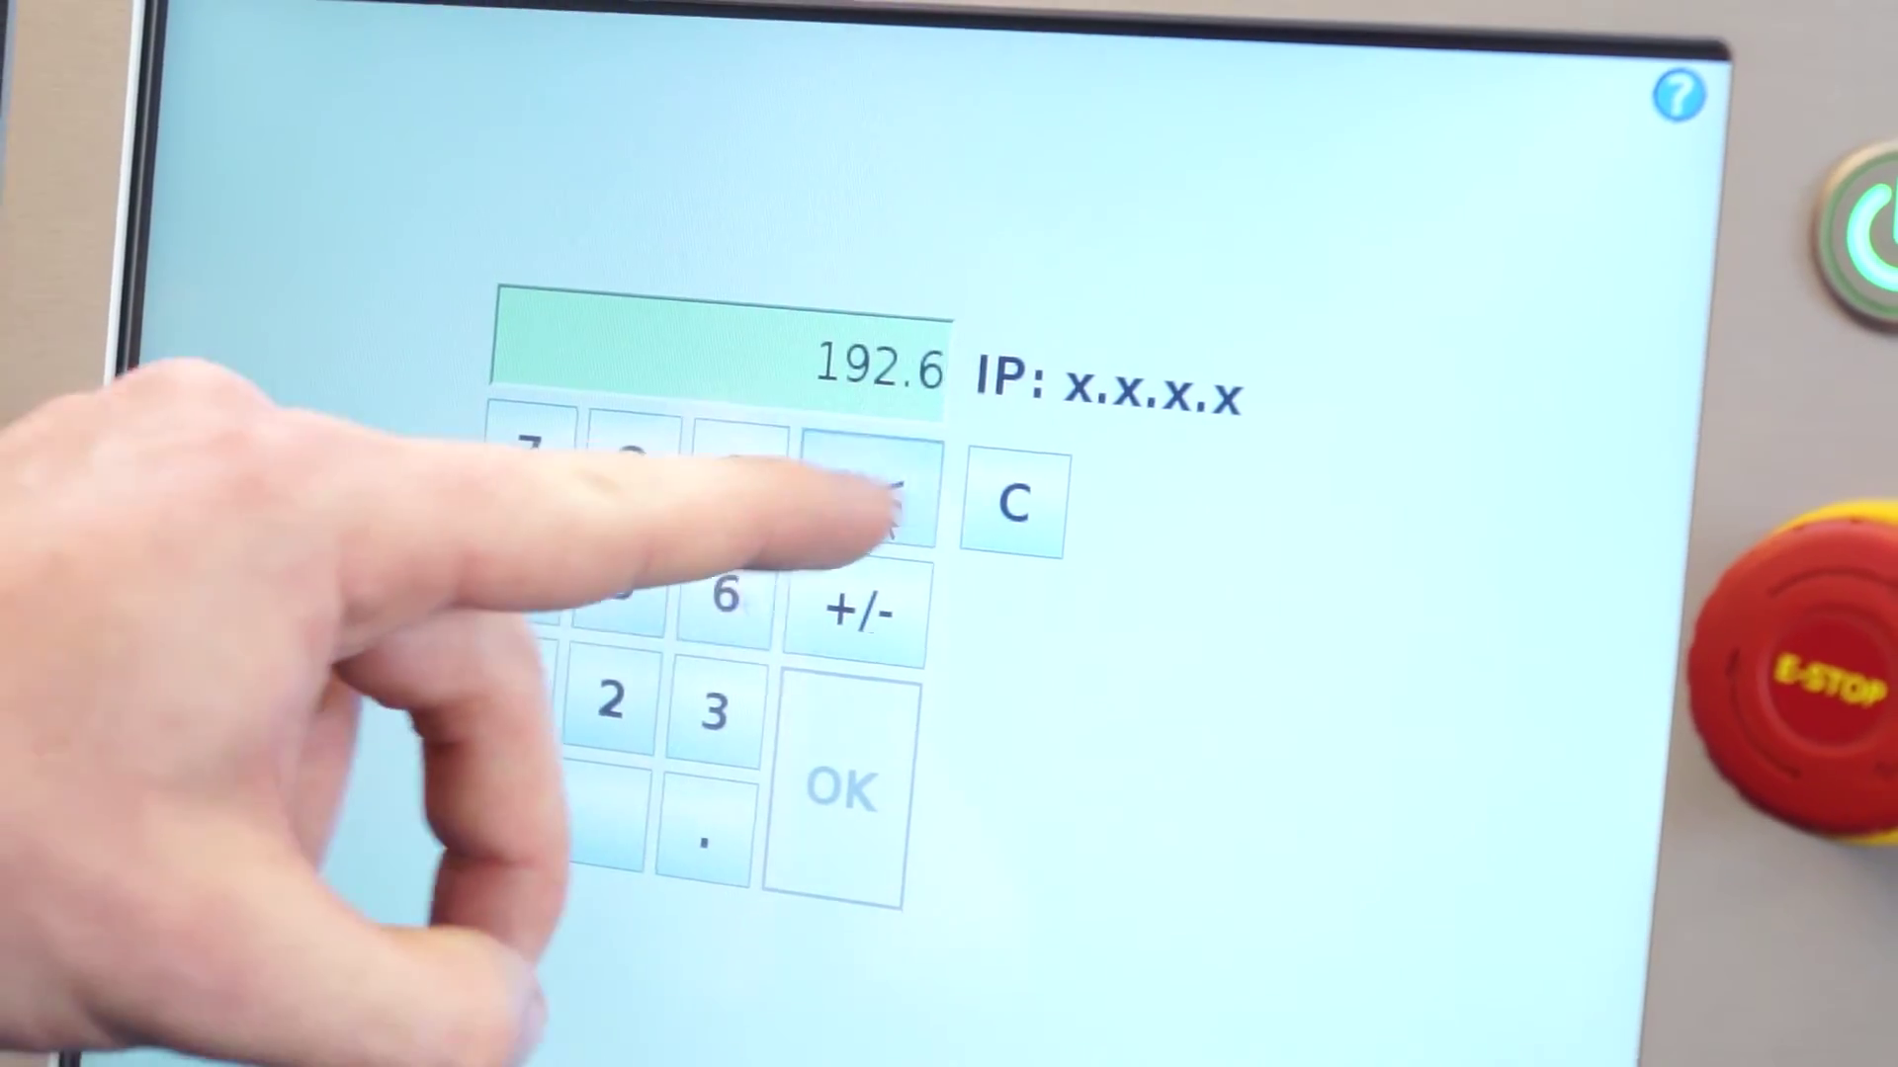
{"action": "left_click", "coordinate": [872, 485]}
{"action": "left_click", "coordinate": [509, 687]}
{"action": "left_click", "coordinate": [731, 590]}
{"action": "left_click", "coordinate": [633, 458]}
{"action": "left_click", "coordinate": [680, 840]}
{"action": "left_click", "coordinate": [524, 812]}
{"action": "left_click", "coordinate": [679, 840]}
{"action": "left_click", "coordinate": [593, 585]}
{"action": "left_click", "coordinate": [816, 785]}
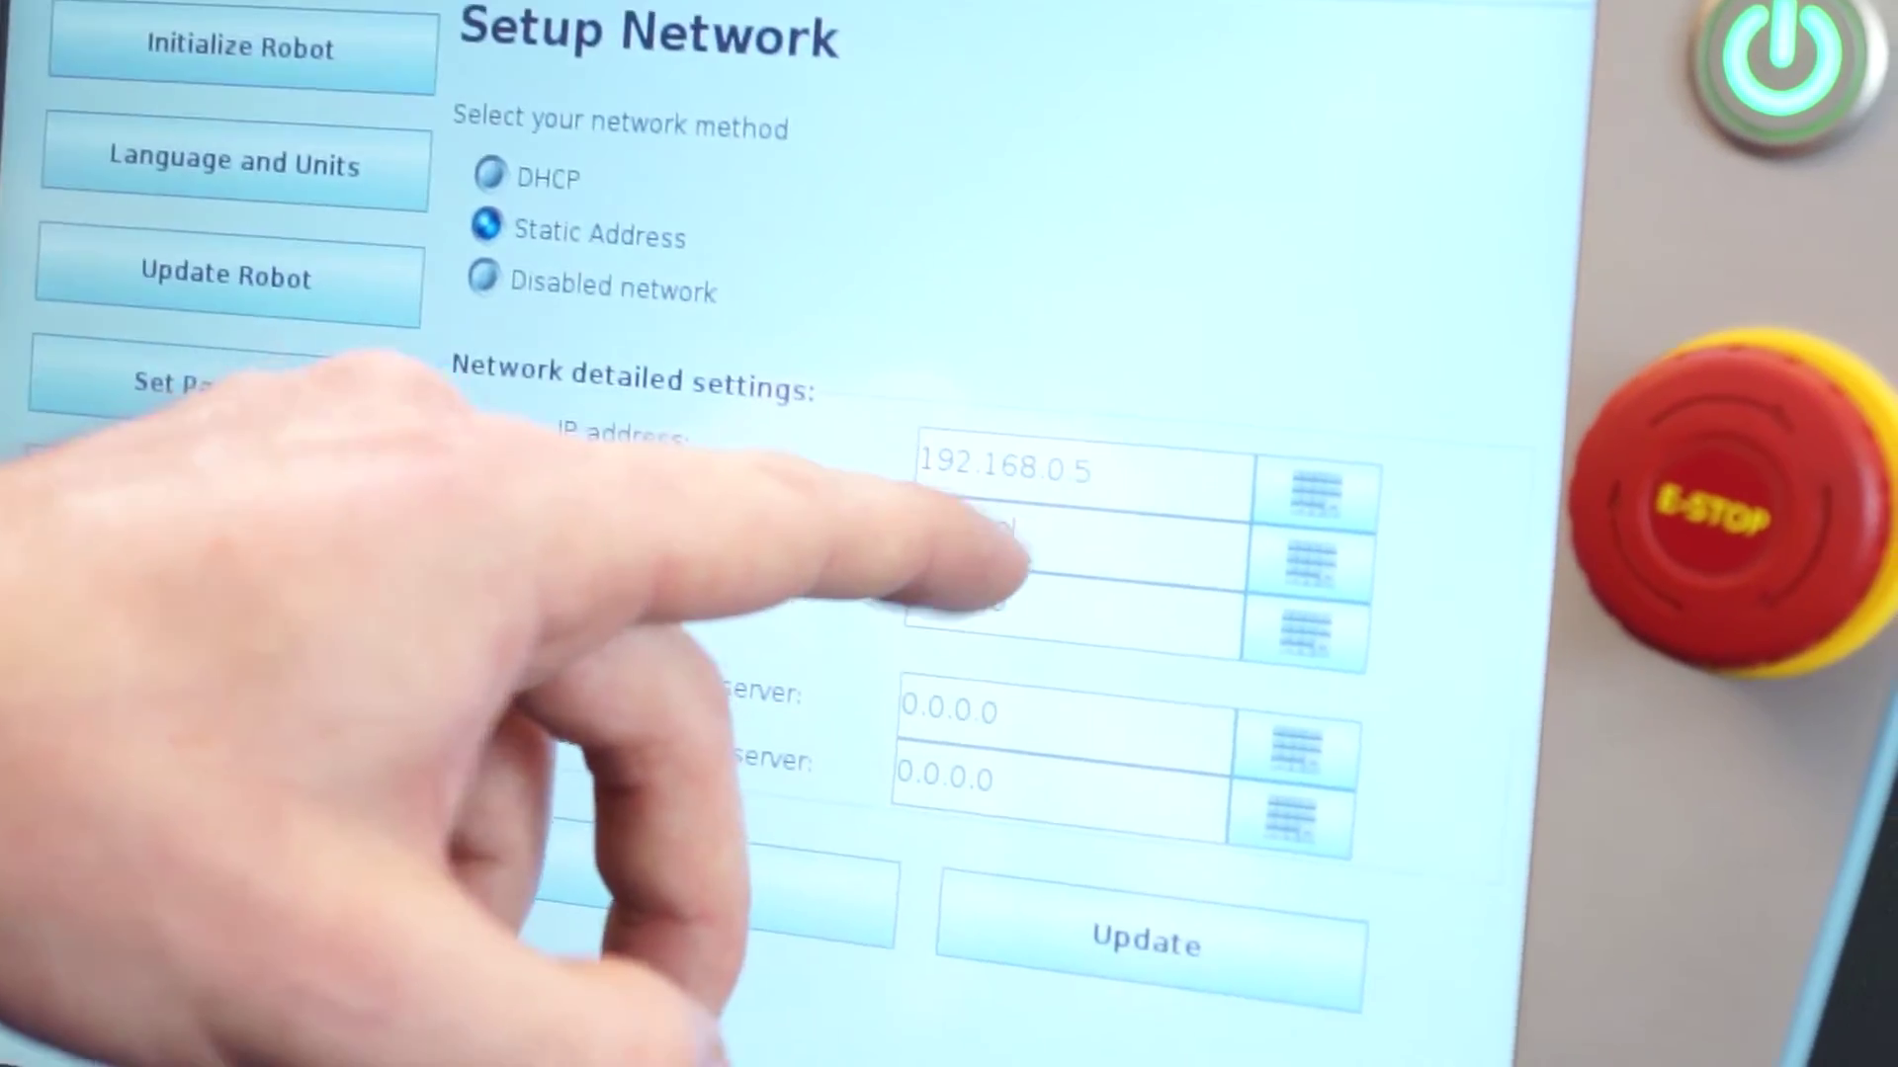
Step: Enter and confirm the subnet mask 255.255.255.0
{"action": "left_click", "coordinate": [988, 553]}
{"action": "left_click", "coordinate": [879, 330]}
{"action": "left_click", "coordinate": [471, 537]}
{"action": "left_click", "coordinate": [529, 427]}
{"action": "left_click", "coordinate": [528, 427]}
{"action": "left_click", "coordinate": [654, 761]}
{"action": "left_click", "coordinate": [556, 628]}
{"action": "left_click", "coordinate": [566, 509]}
{"action": "left_click", "coordinate": [566, 509]}
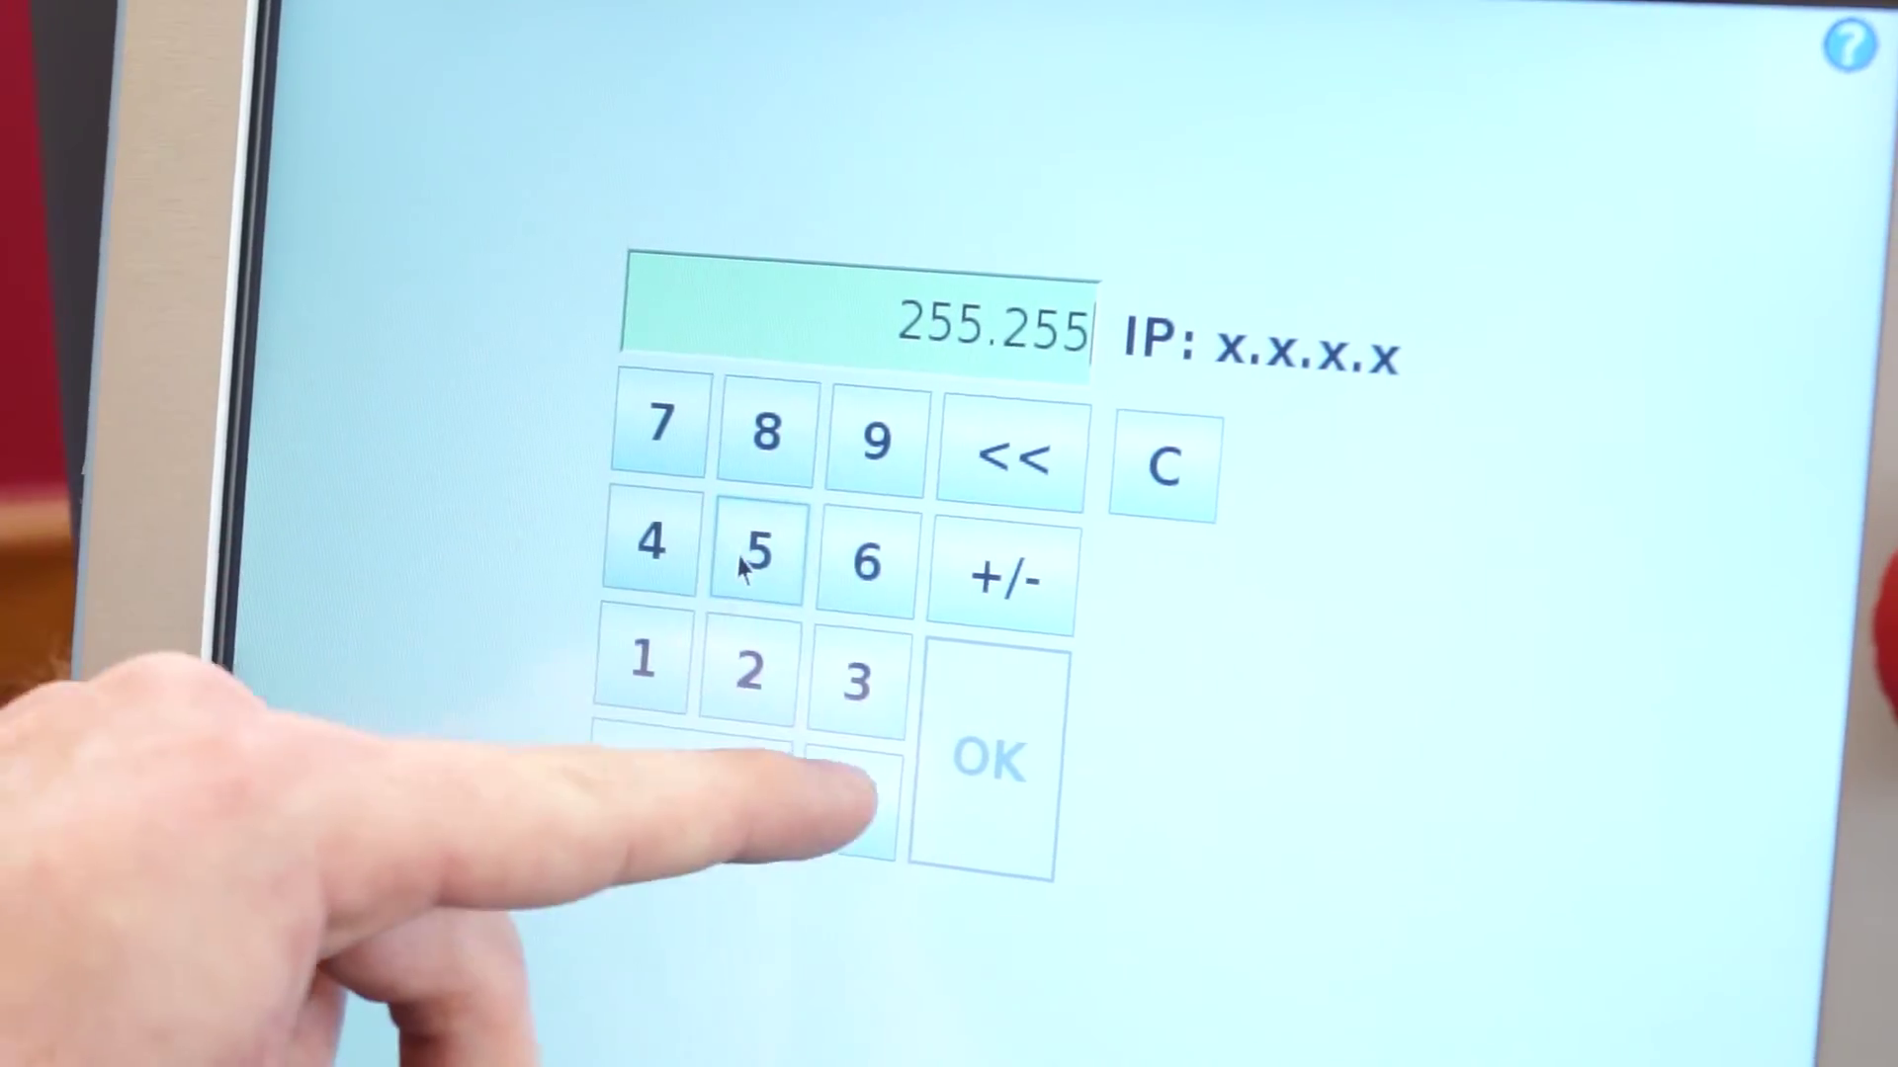
{"action": "left_click", "coordinate": [858, 795]}
{"action": "left_click", "coordinate": [759, 672]}
{"action": "left_click", "coordinate": [751, 573]}
{"action": "left_click", "coordinate": [751, 573]}
{"action": "left_click", "coordinate": [799, 805]}
{"action": "left_click", "coordinate": [638, 780]}
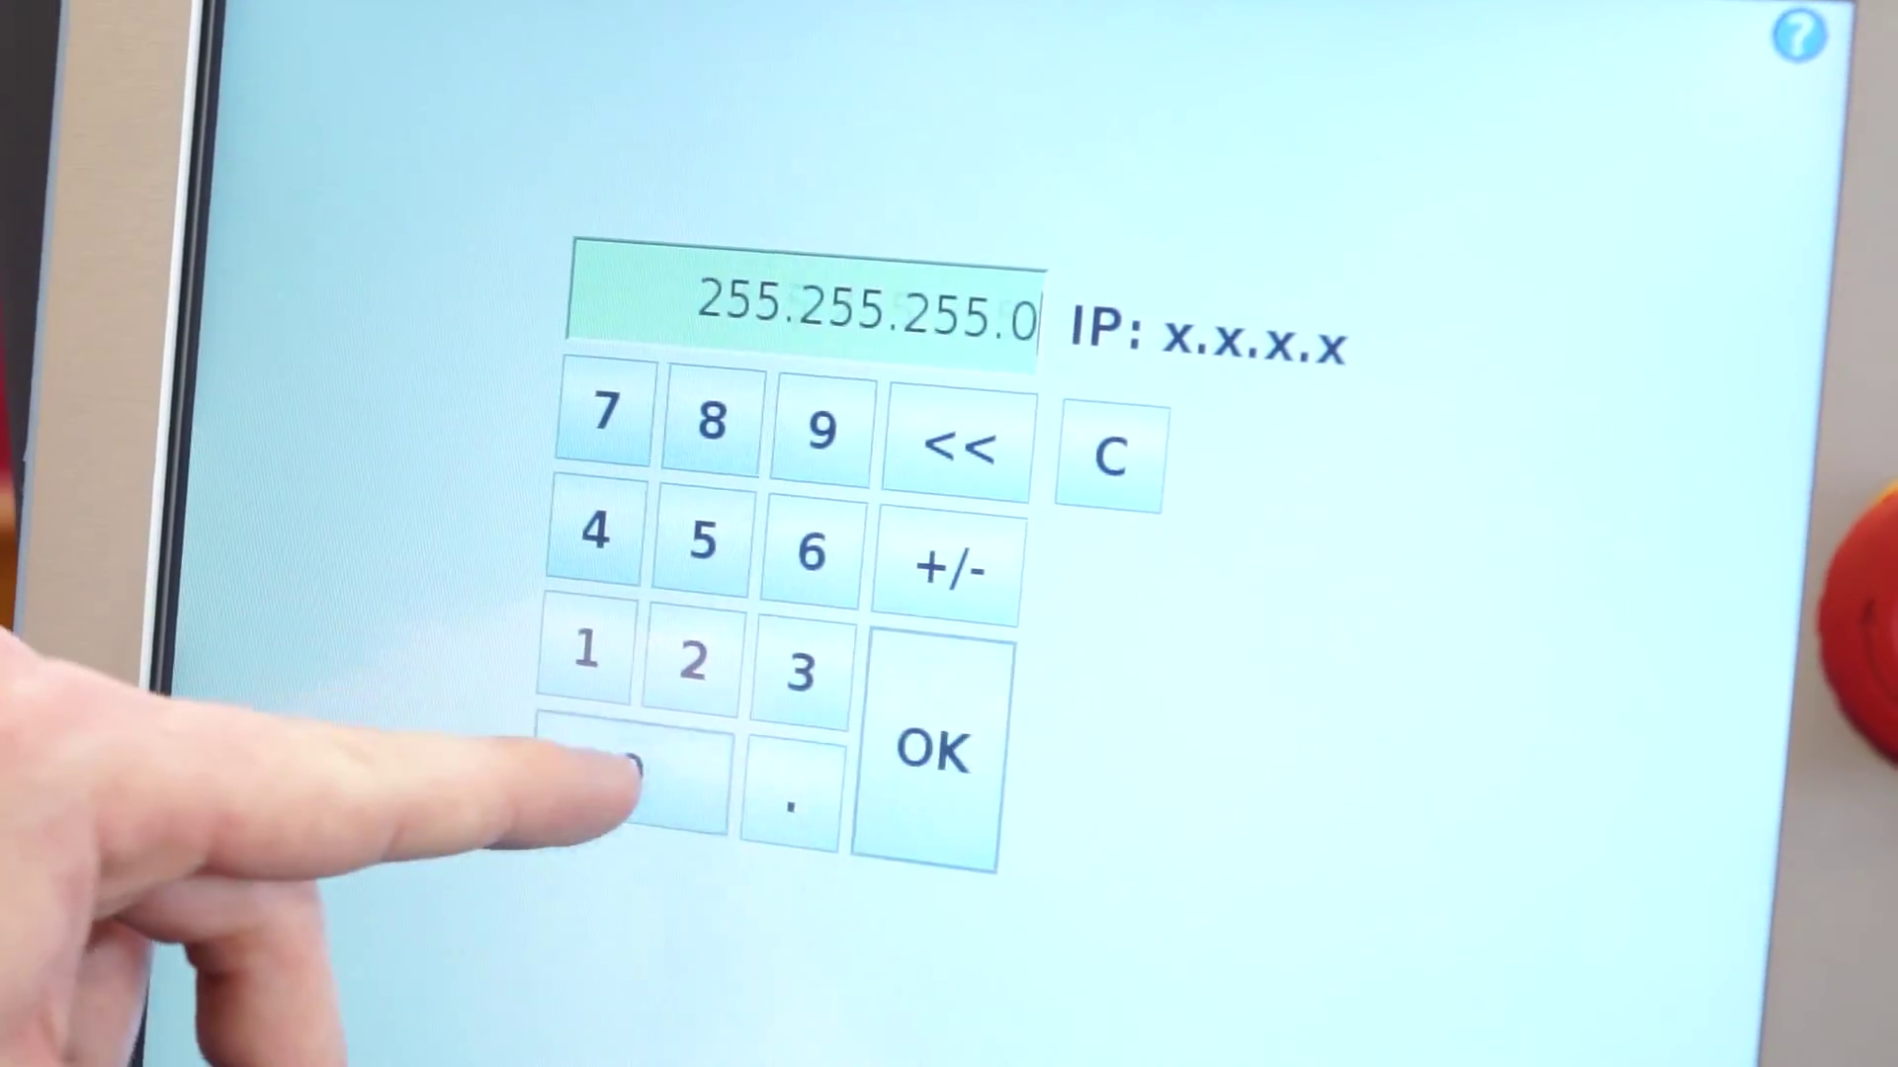
{"action": "left_click", "coordinate": [934, 761]}
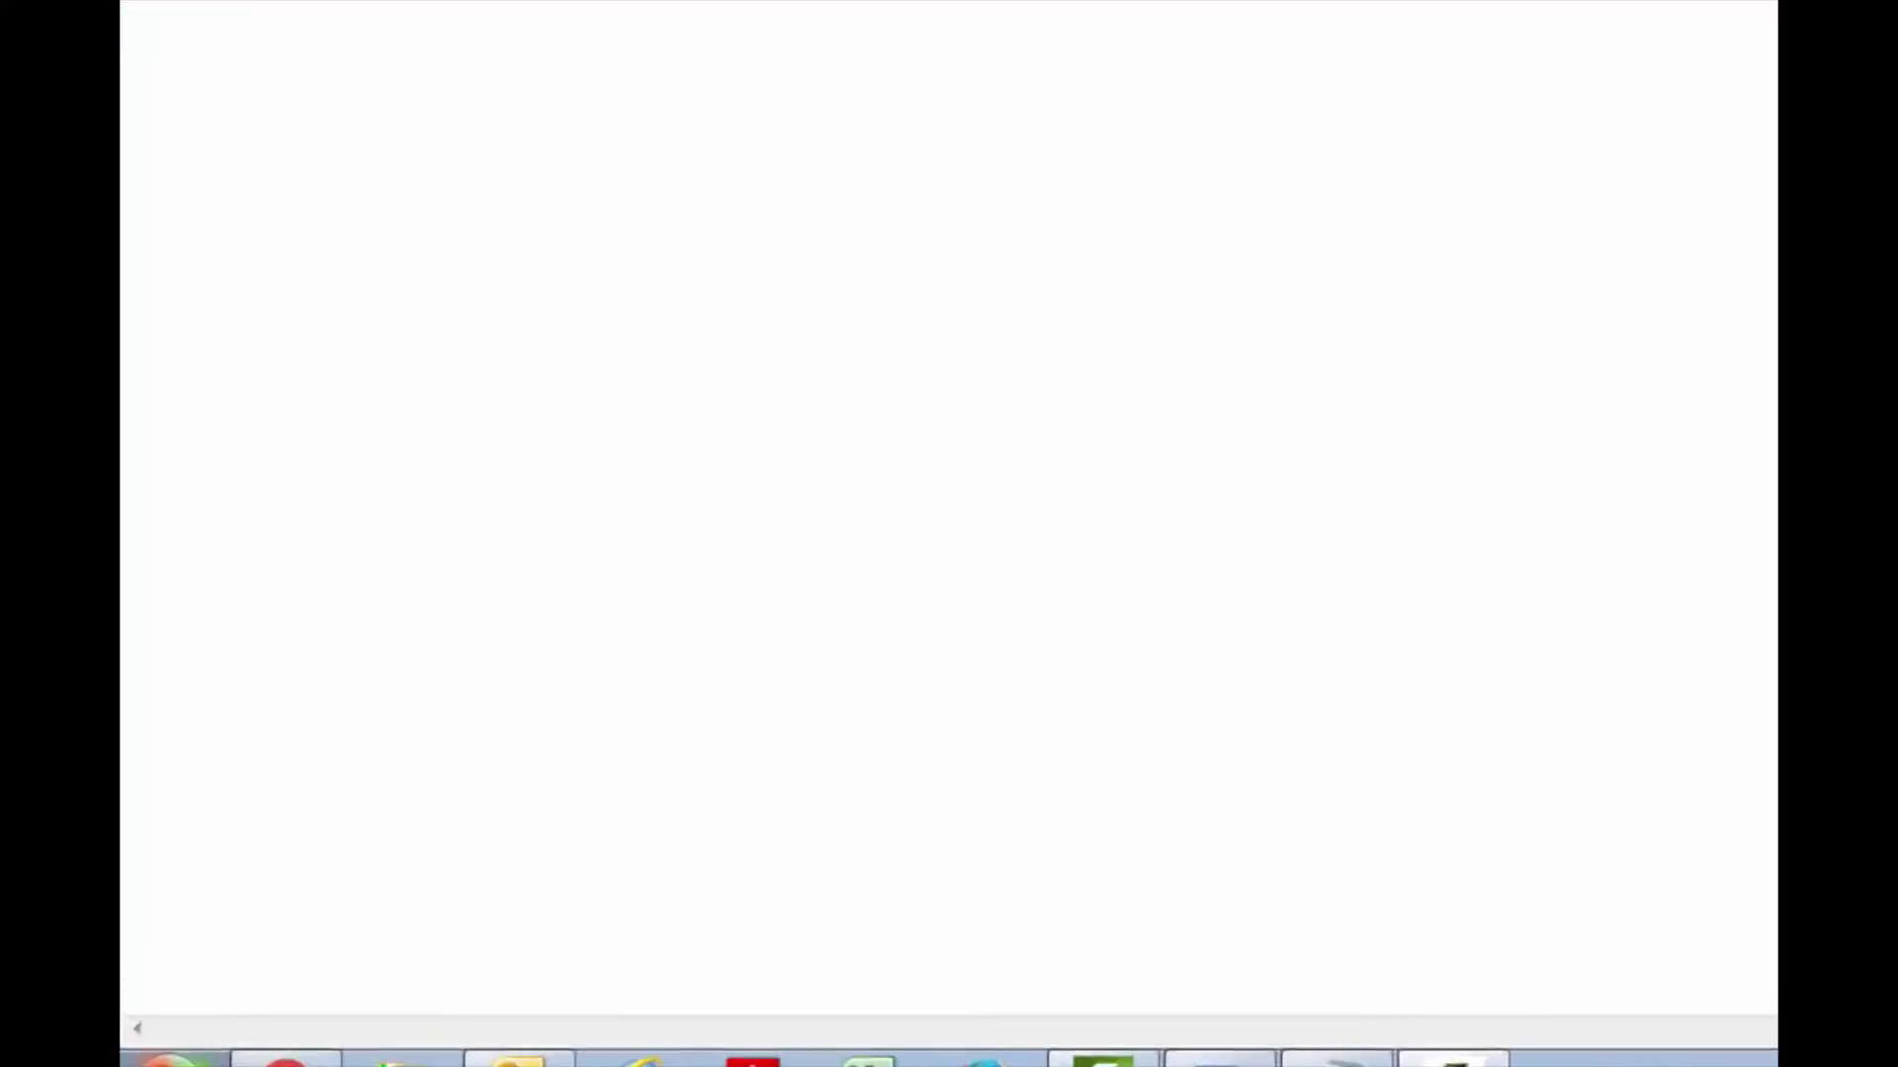
Step: Launch MGate Manager from the Windows Start menu
{"action": "key", "text": "super"}
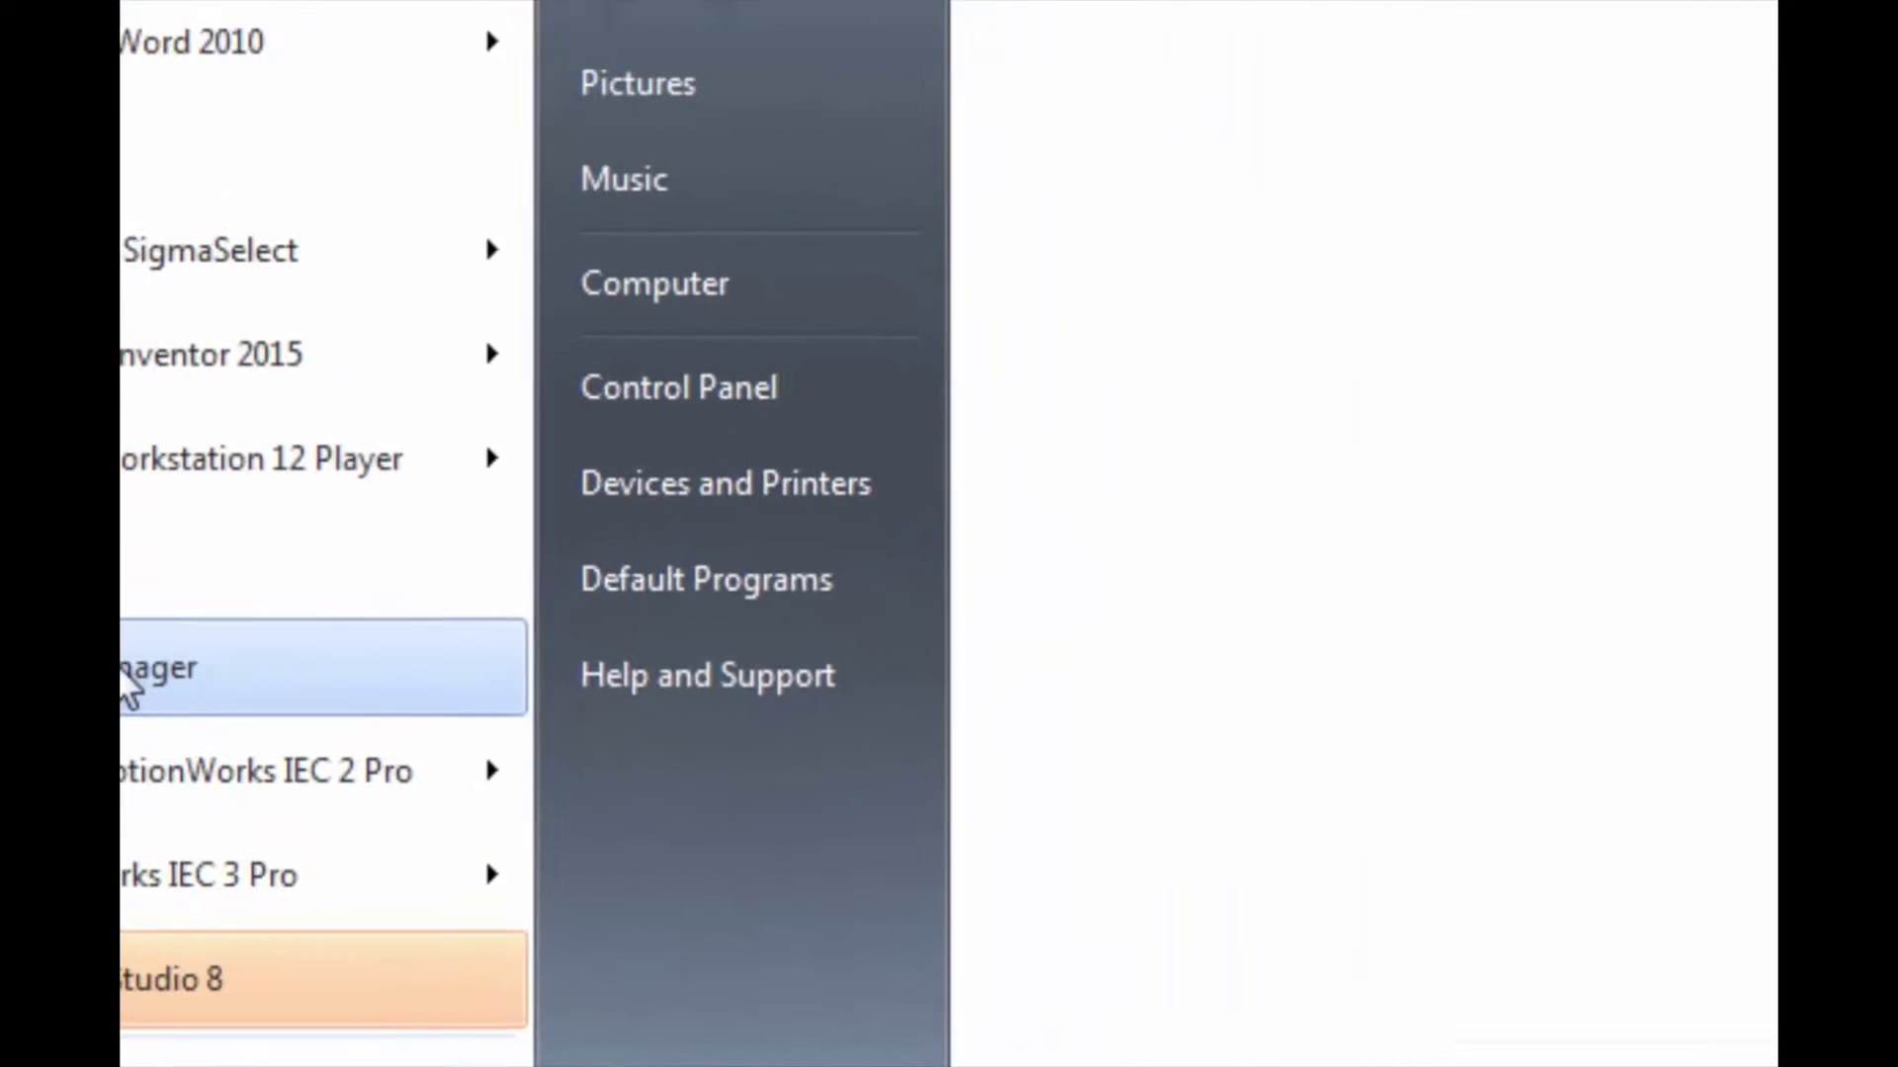
{"action": "left_click", "coordinate": [128, 687]}
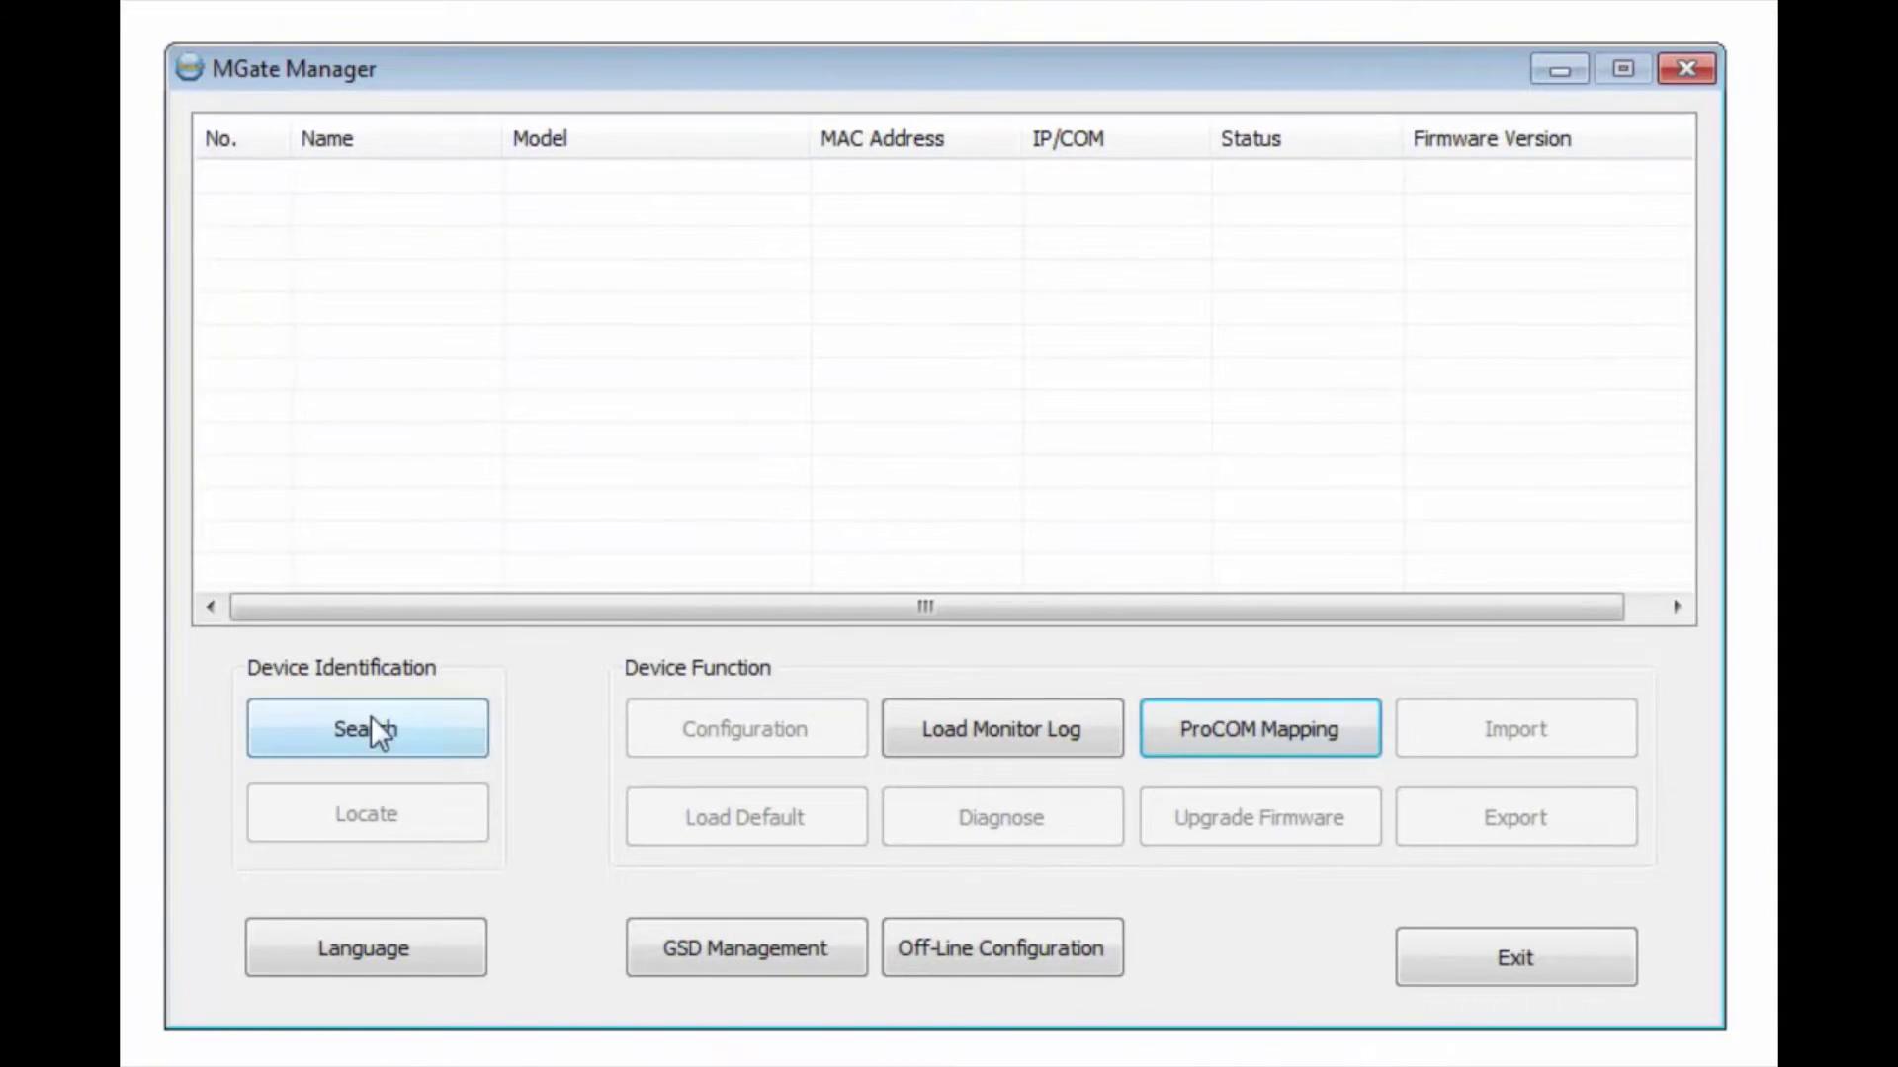
Step: Broadcast-search the network, select the found MGate MB3170, and open its configuration
{"action": "left_click", "coordinate": [371, 729]}
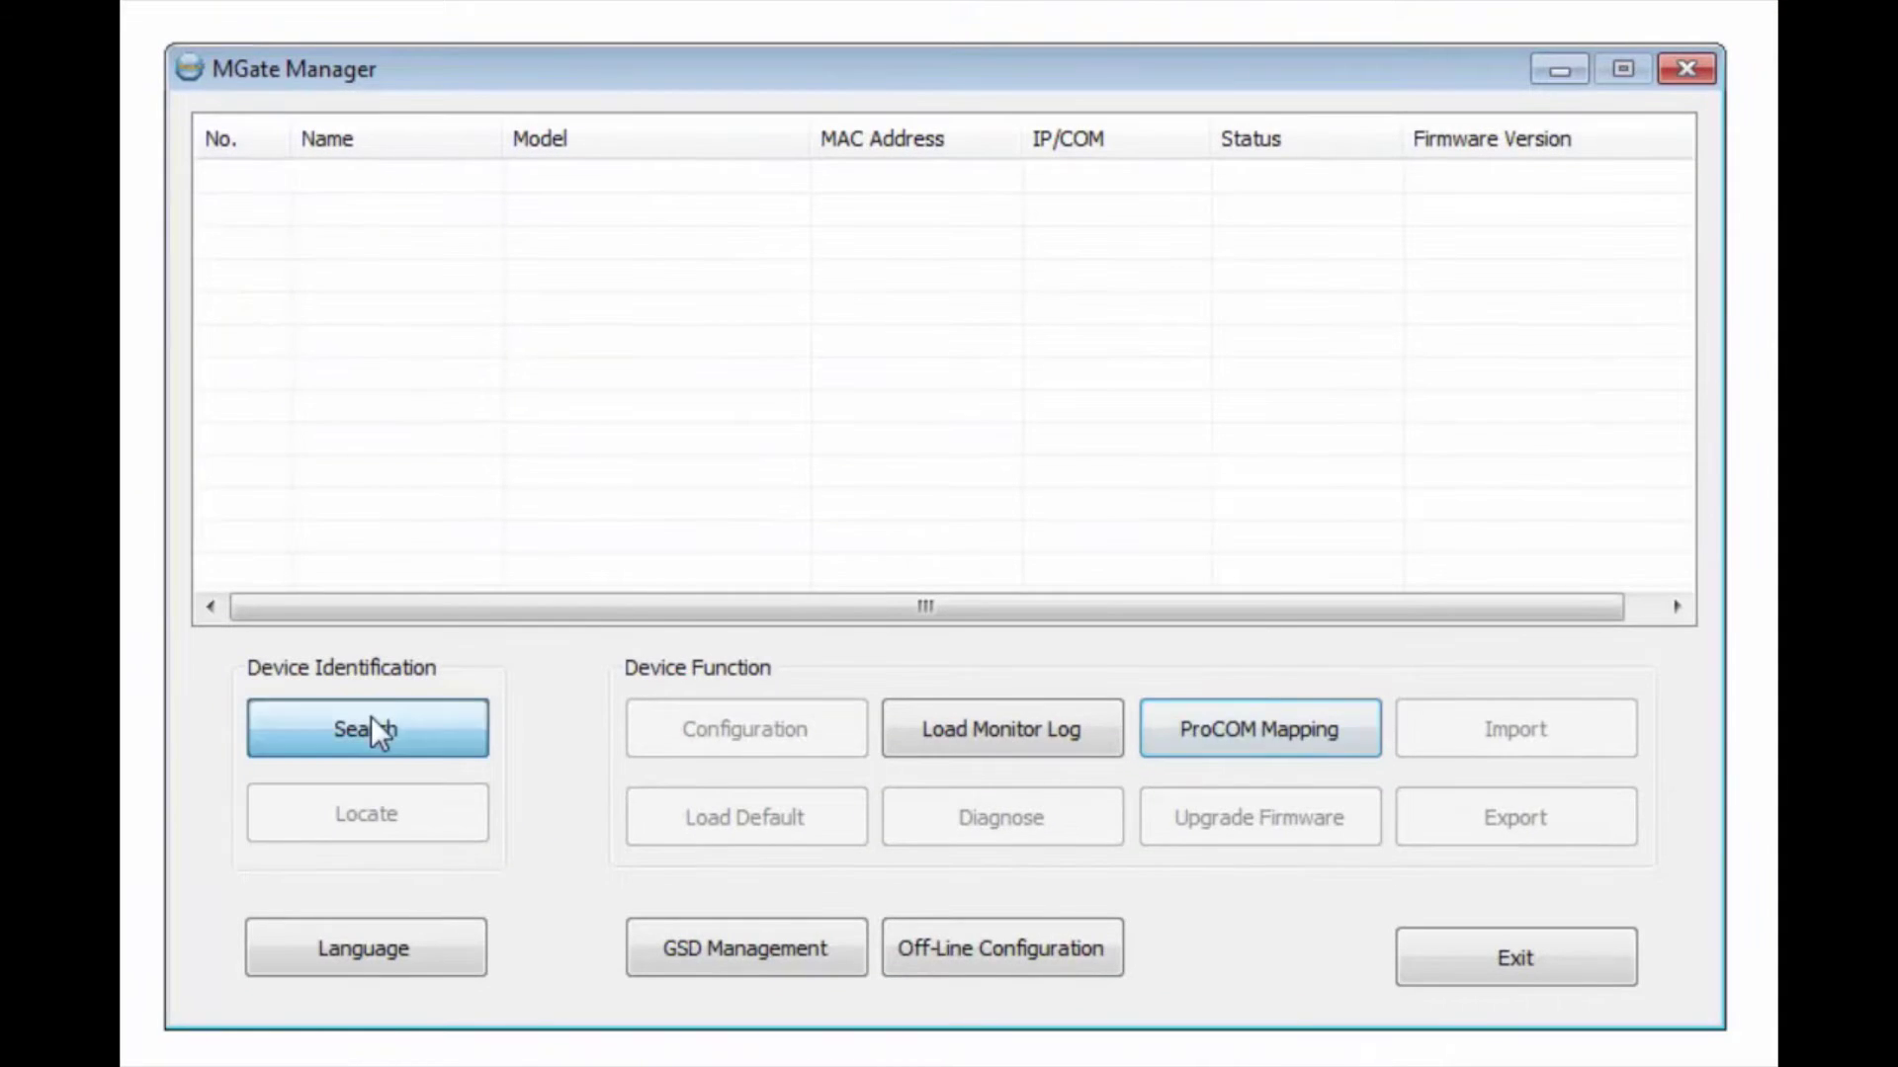
{"action": "left_click", "coordinate": [1006, 682]}
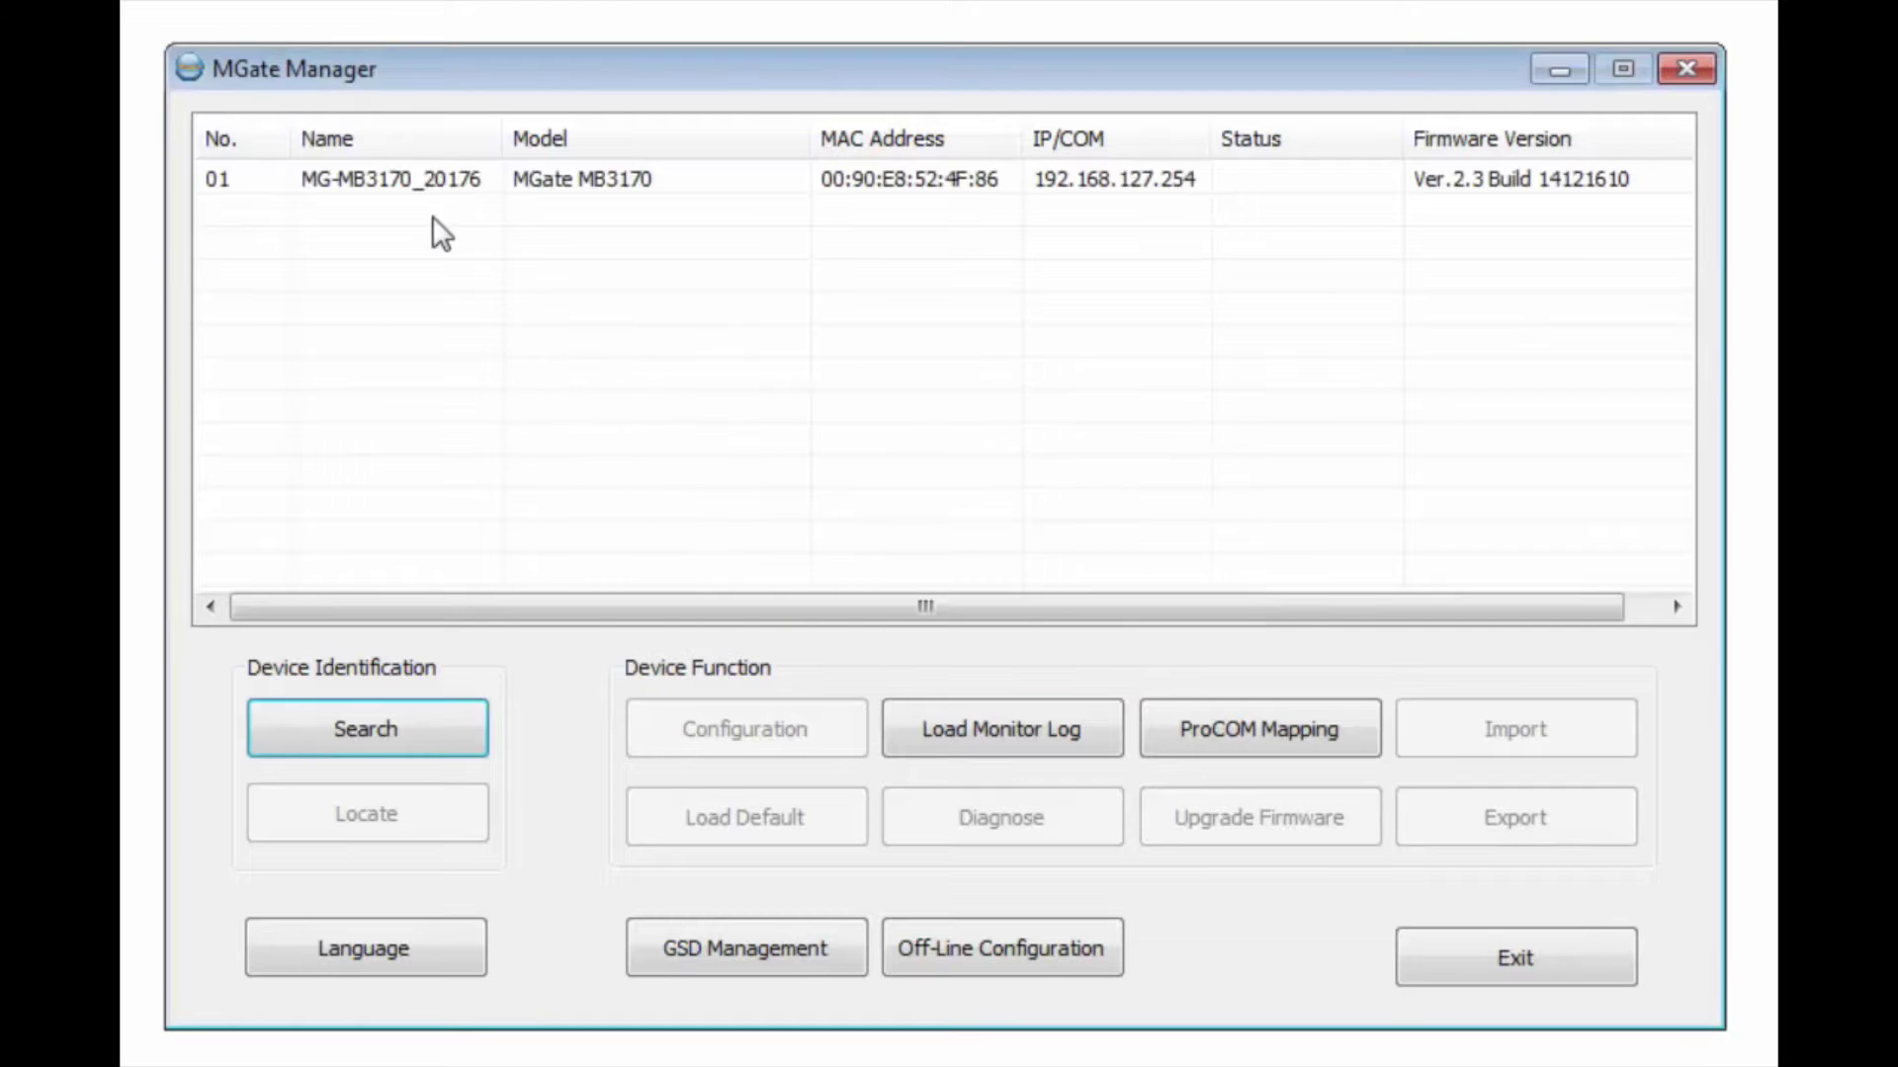
{"action": "left_click", "coordinate": [440, 184]}
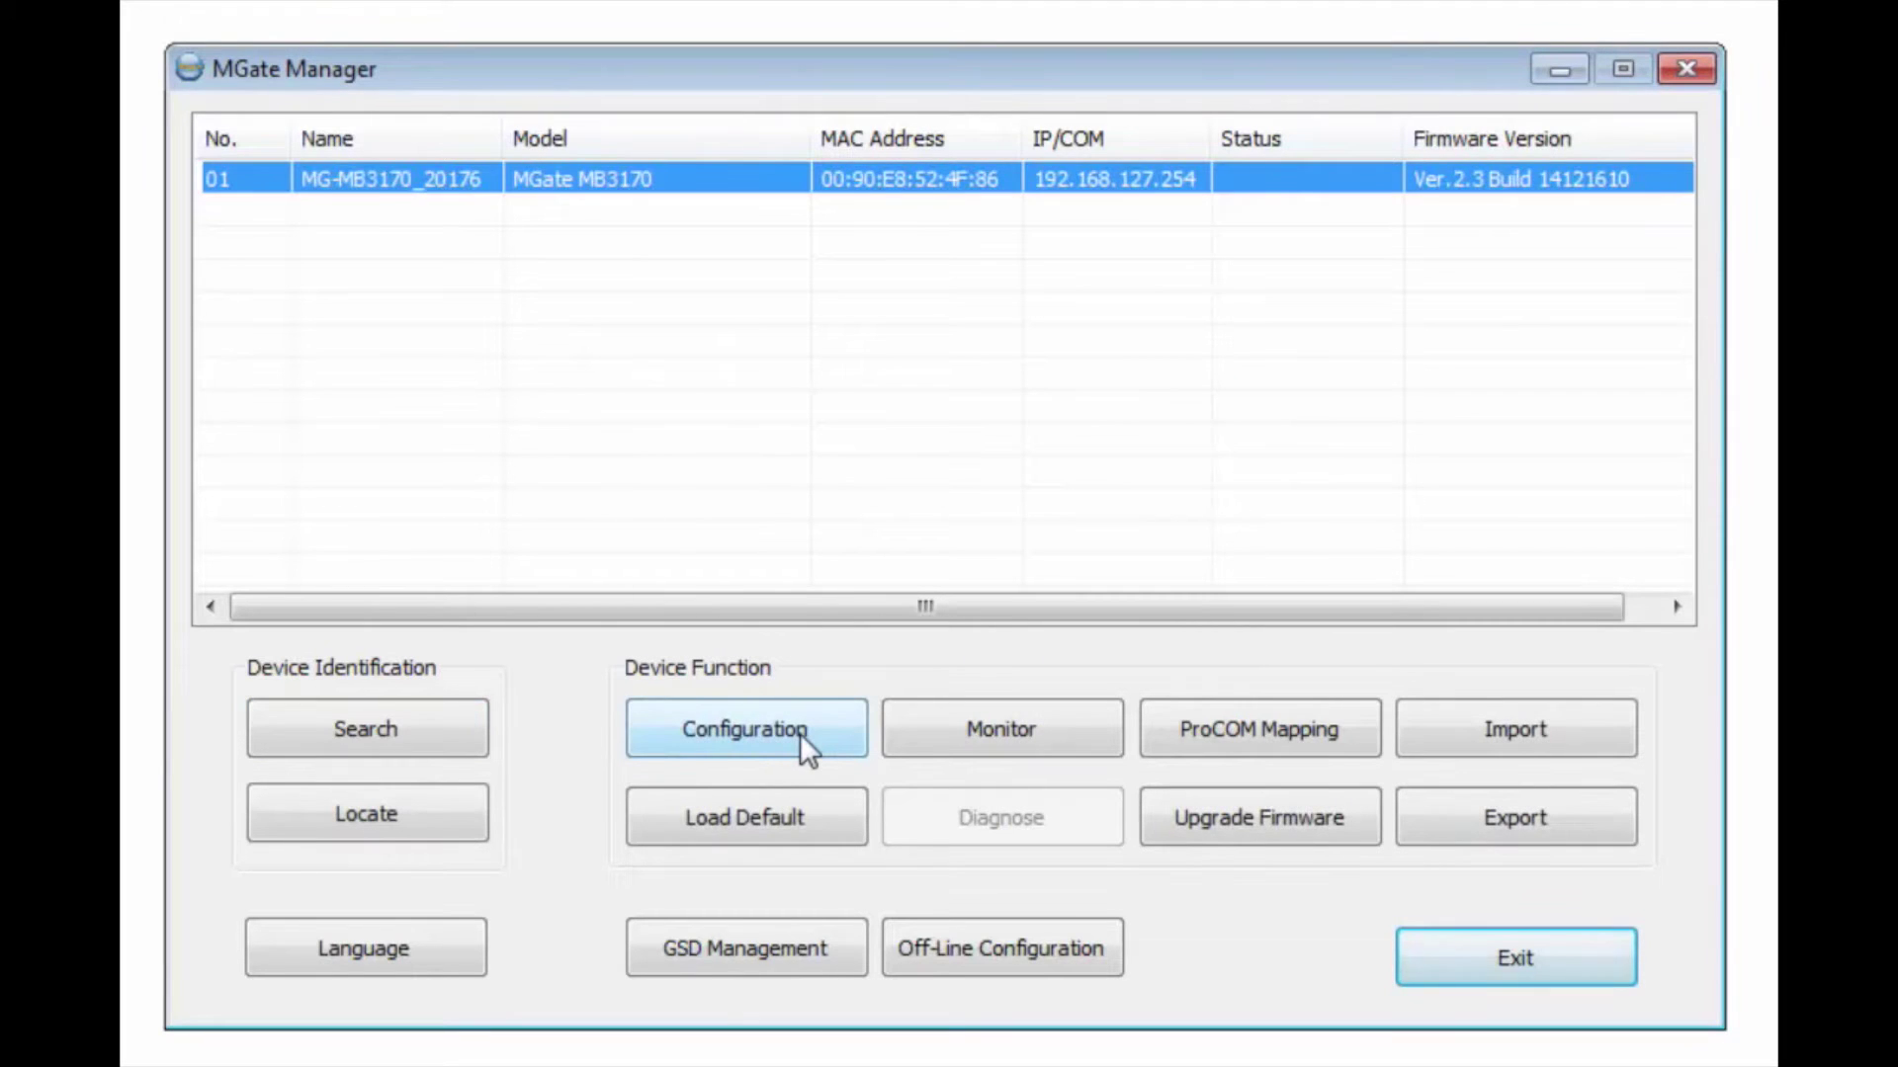
{"action": "left_click", "coordinate": [799, 734]}
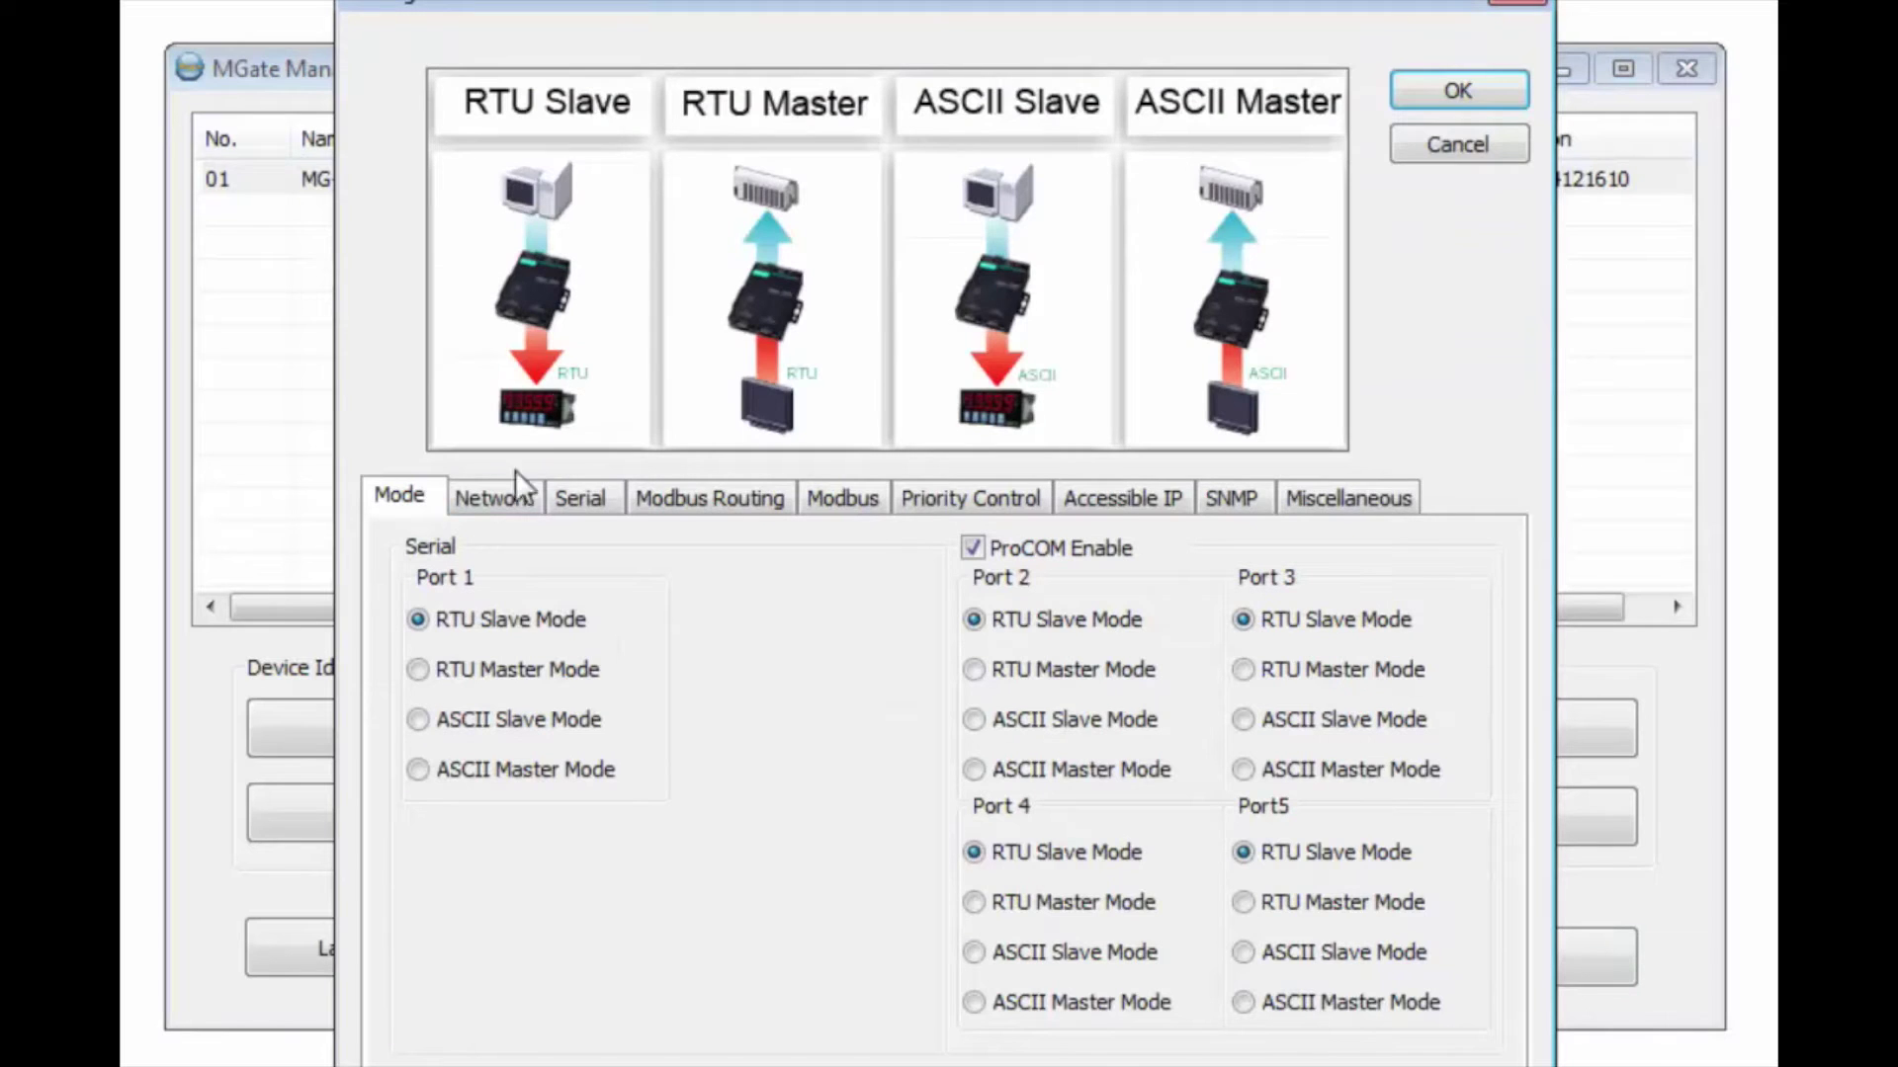
Step: Make Port 1 an RTU Master, disable ProCOM, and change the gateway IP to 192.168.0.10
{"action": "left_click", "coordinate": [418, 670]}
{"action": "left_click", "coordinate": [988, 546]}
{"action": "left_click", "coordinate": [494, 500]}
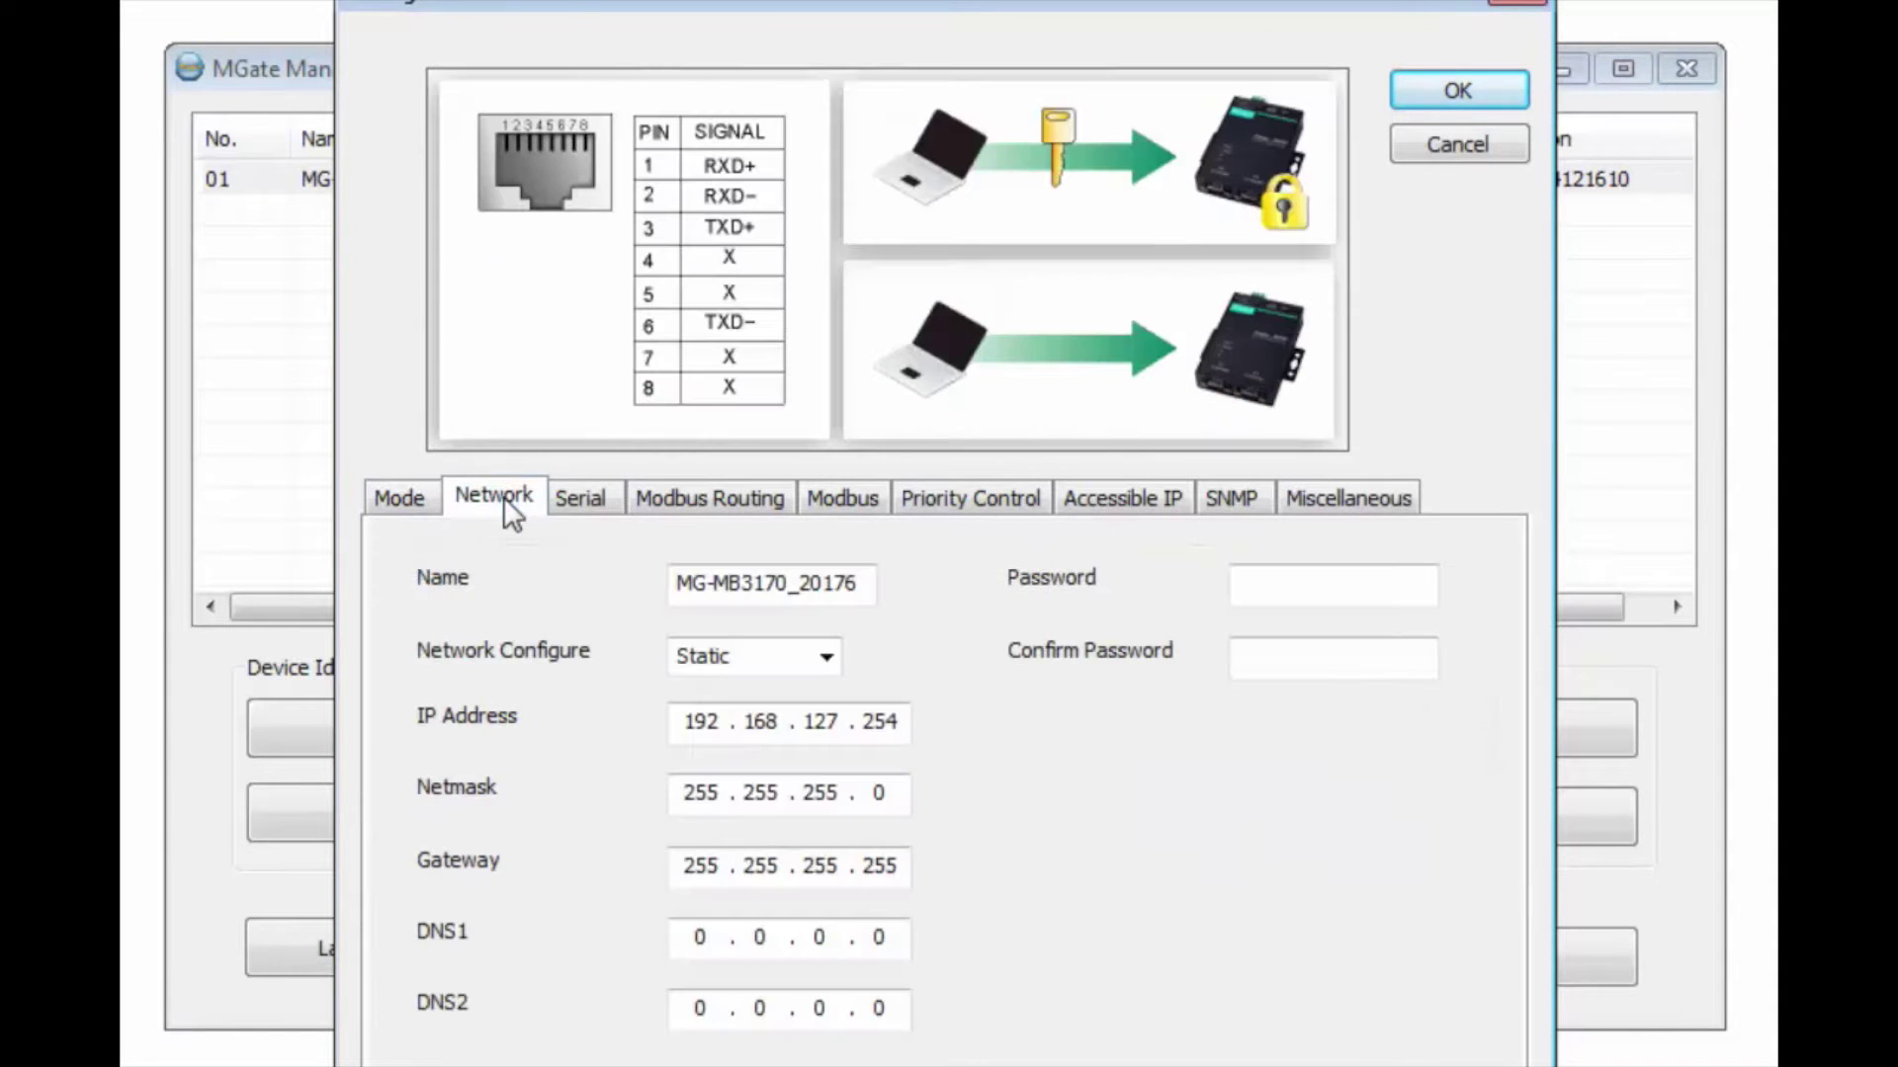
{"action": "left_click_drag", "start_coordinate": [799, 728], "coordinate": [866, 727]}
{"action": "type", "text": "0"}
{"action": "left_click_drag", "start_coordinate": [866, 729], "coordinate": [949, 739]}
{"action": "type", "text": "10"}
{"action": "left_click", "coordinate": [595, 501]}
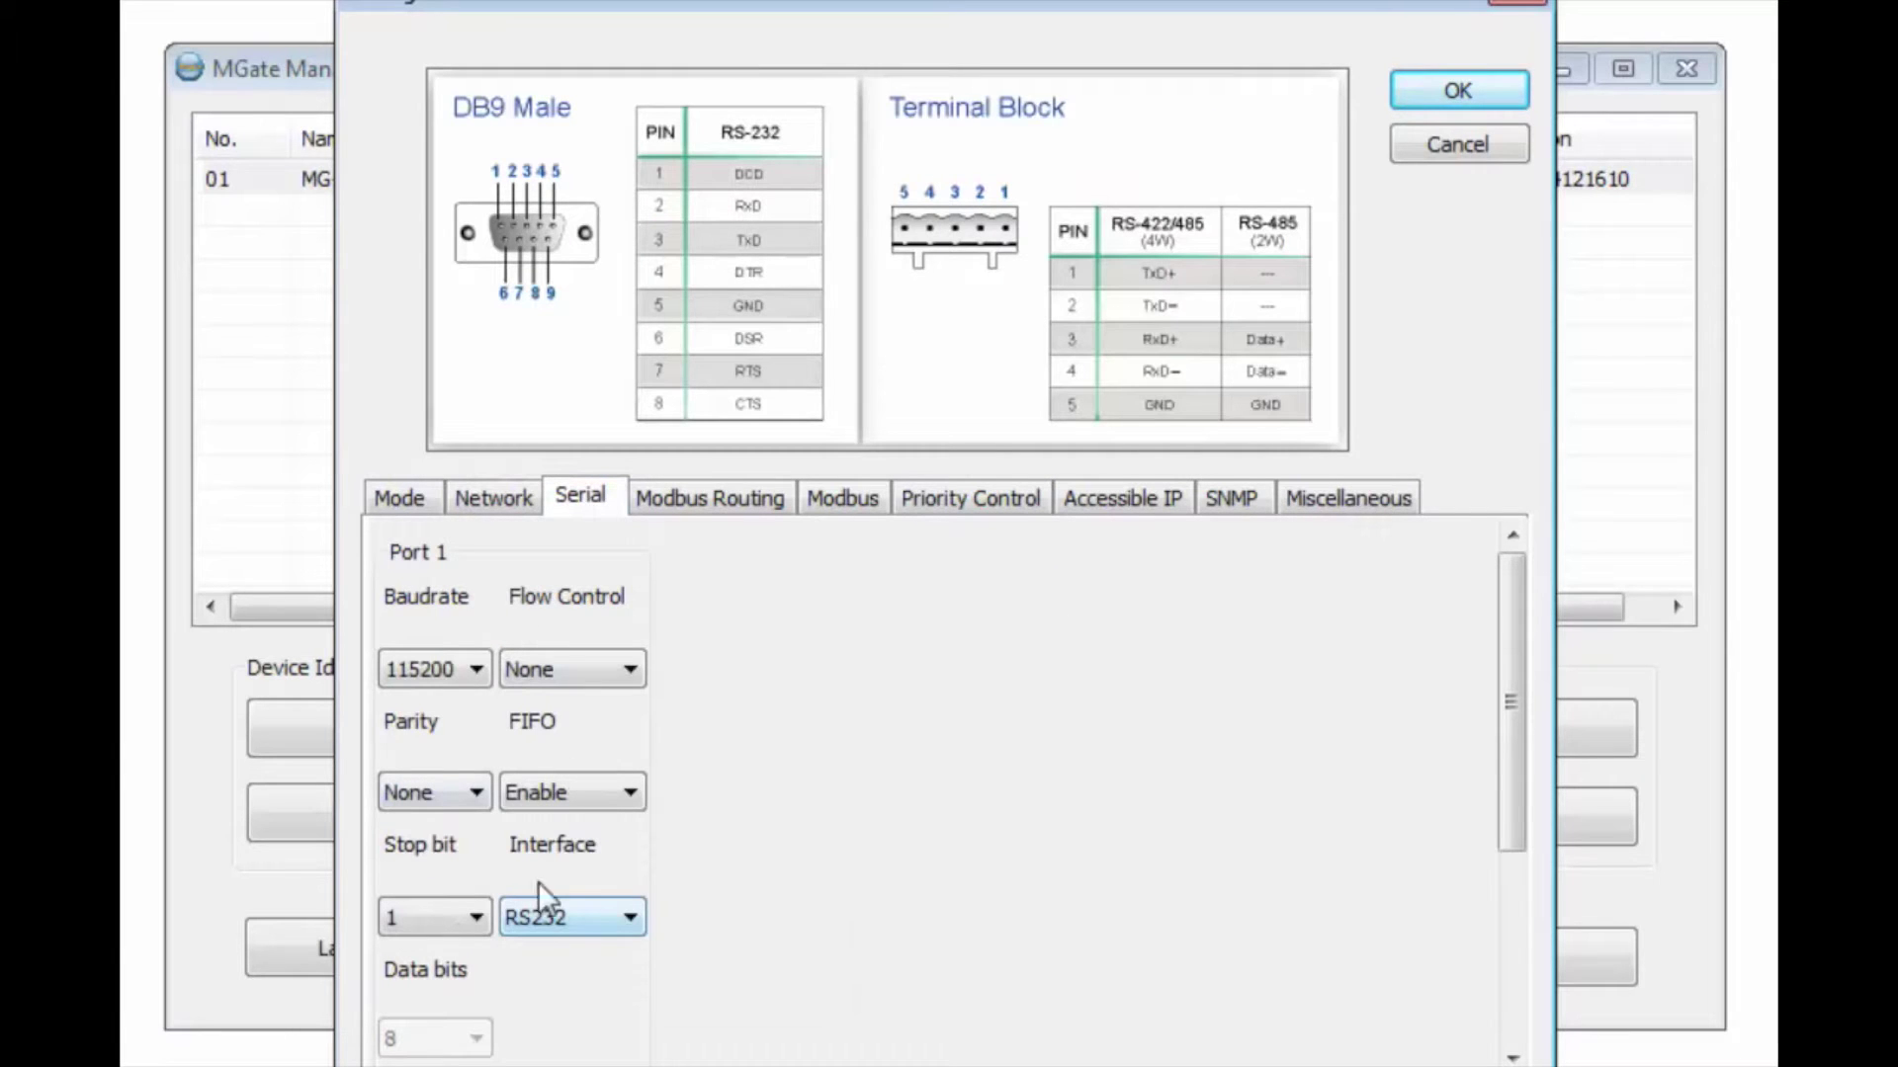
Step: Add a Slave ID route mapping ID 1 to Modbus TCP 192.168.0.5 port 502
{"action": "left_click", "coordinate": [698, 502]}
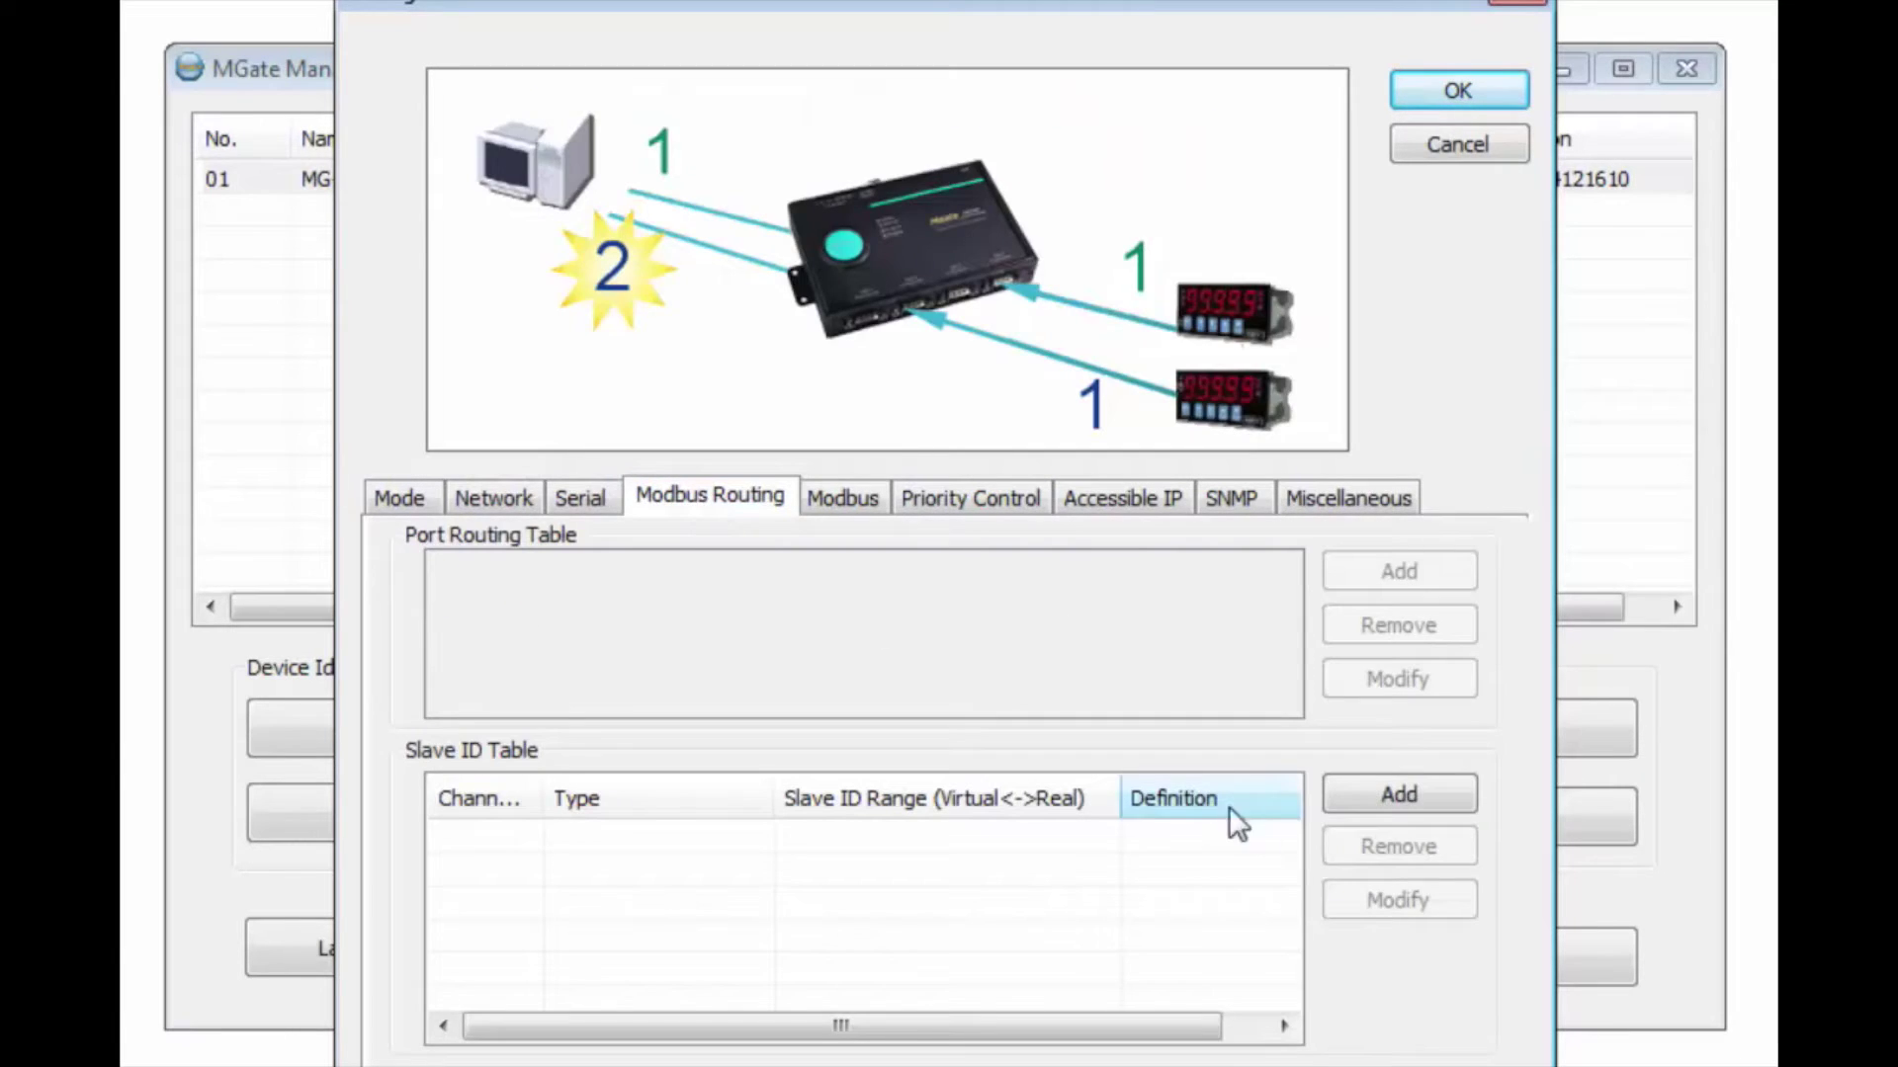
{"action": "left_click", "coordinate": [1379, 795]}
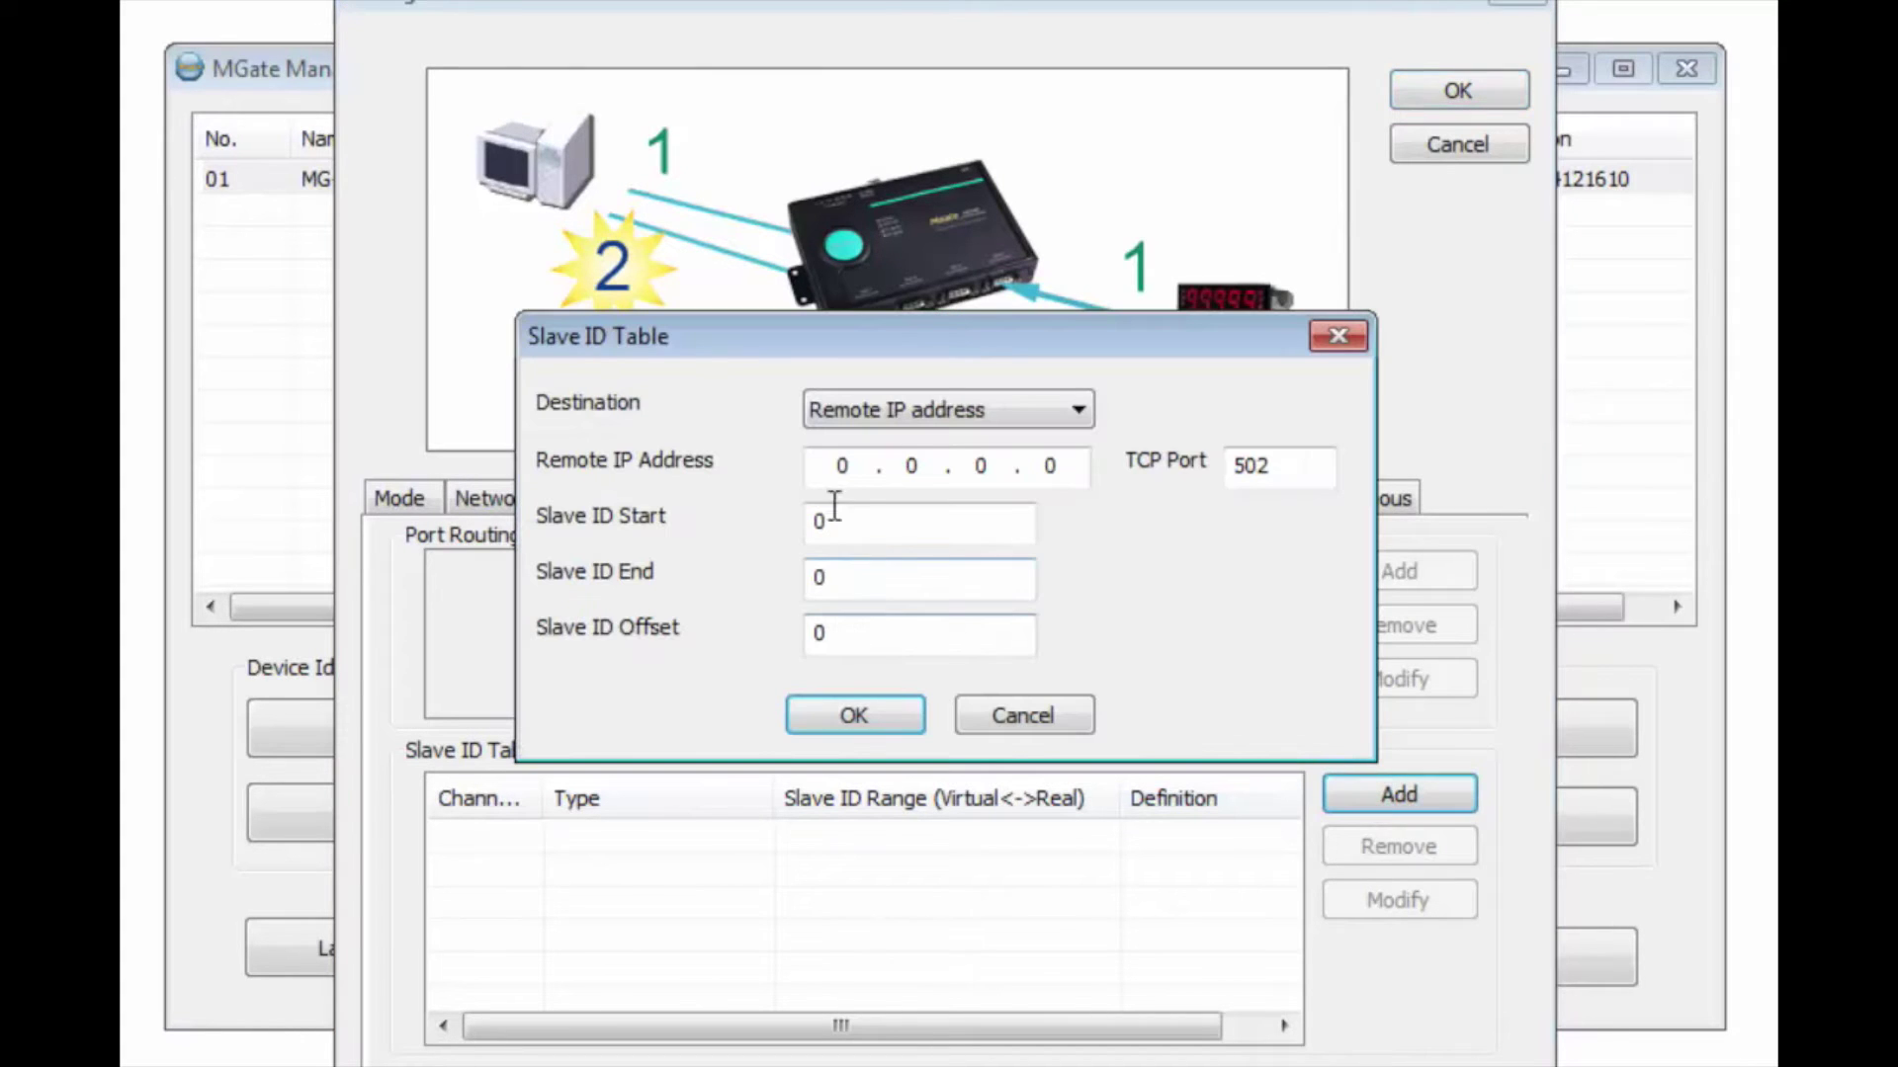
{"action": "left_click", "coordinate": [826, 463]}
{"action": "type", "text": "192 . "}
{"action": "type", "text": "168"}
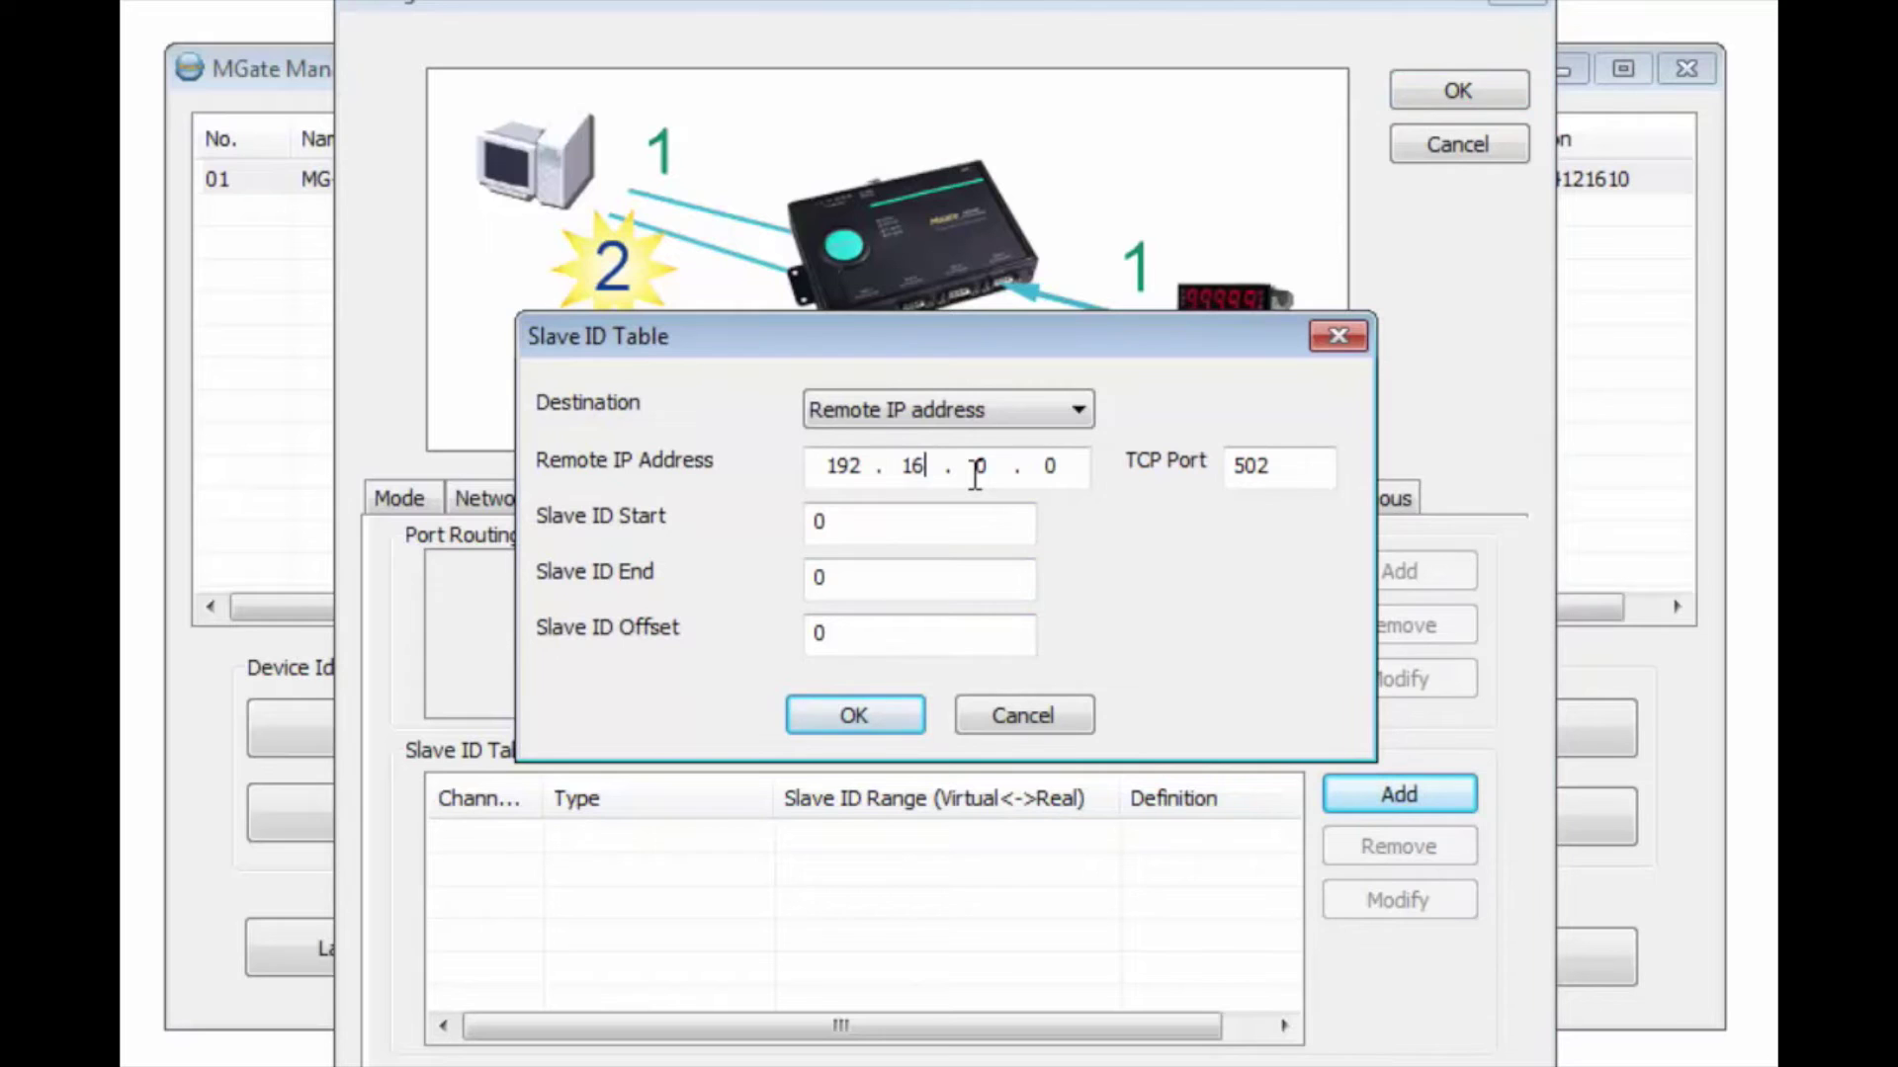
{"action": "left_click", "coordinate": [1071, 467]}
{"action": "double_click", "coordinate": [818, 524]}
{"action": "type", "text": "1"}
{"action": "double_click", "coordinate": [841, 581]}
{"action": "type", "text": "1"}
{"action": "left_click", "coordinate": [870, 709]}
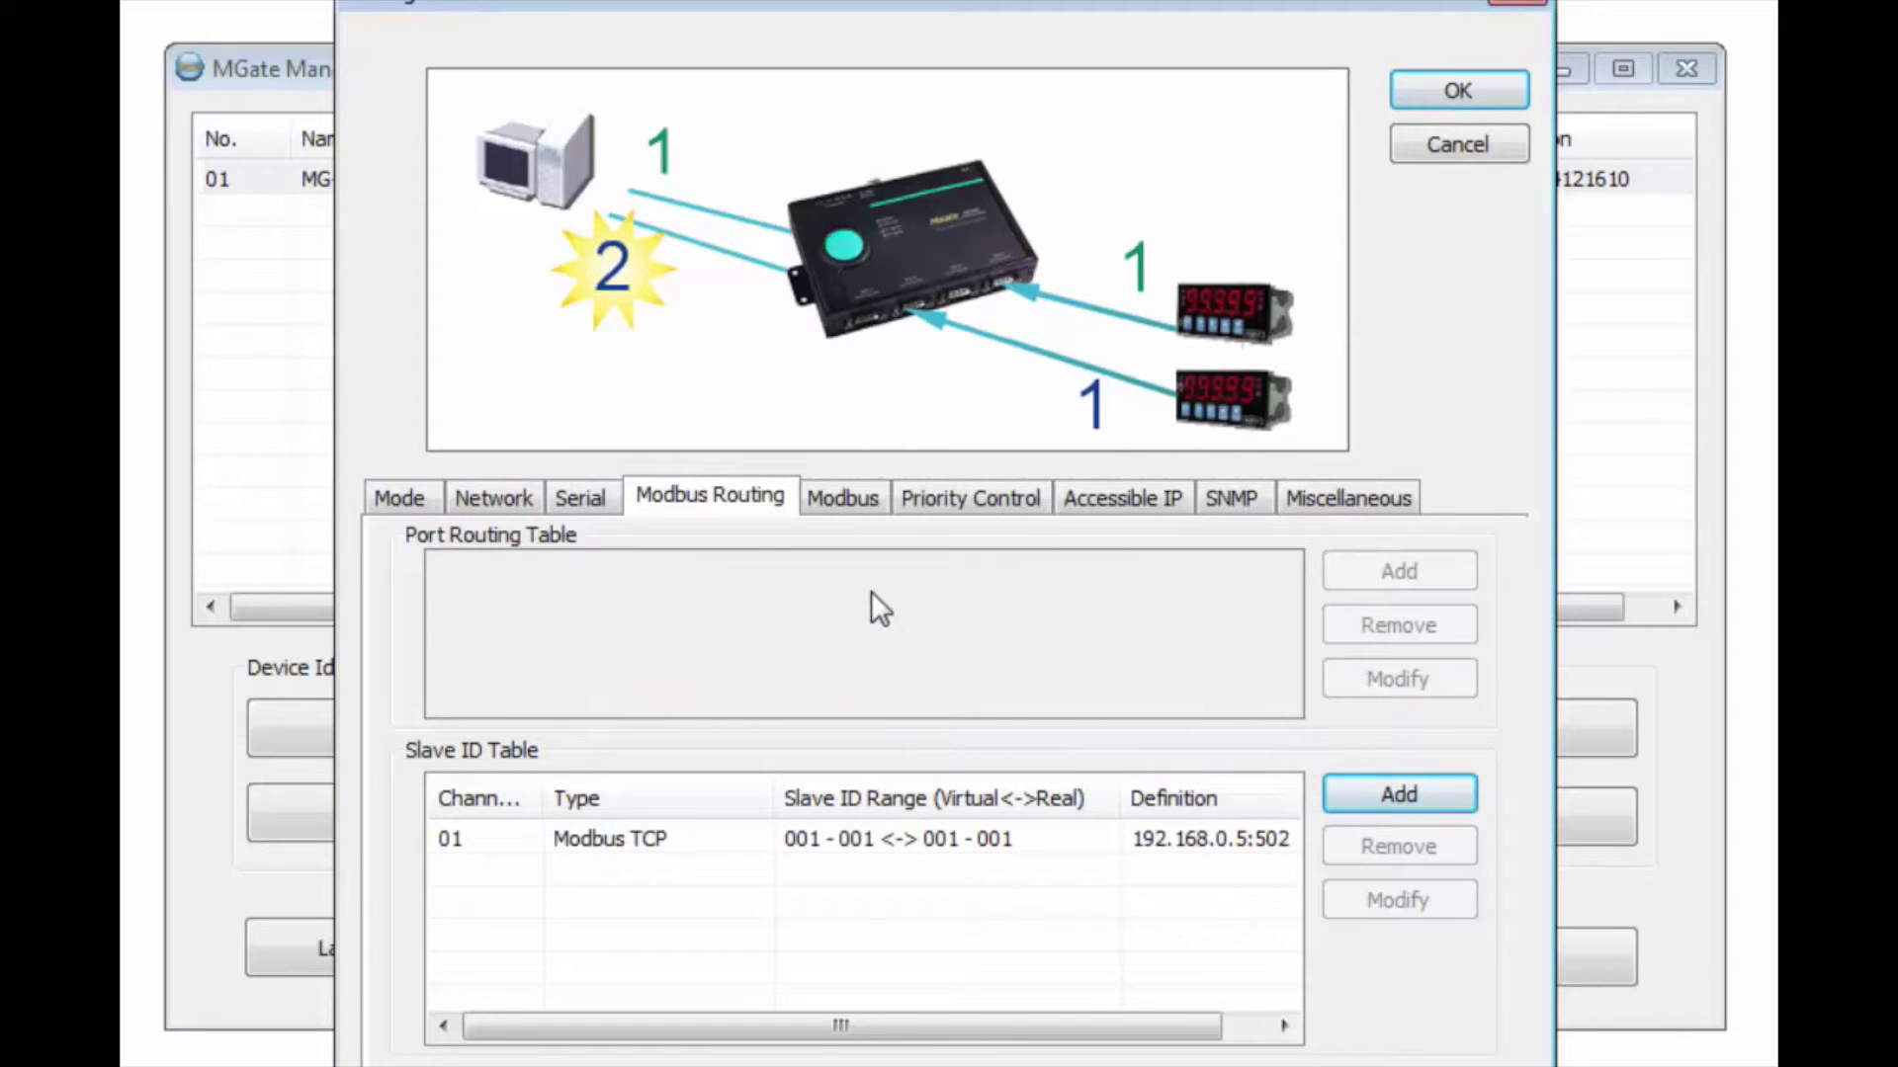
Step: Review the Modbus, priority, accessible IP, SNMP and misc tabs, then save the configuration
{"action": "left_click", "coordinate": [846, 502]}
{"action": "left_click", "coordinate": [988, 504]}
{"action": "left_click", "coordinate": [1148, 506]}
{"action": "left_click", "coordinate": [1230, 499]}
{"action": "left_click", "coordinate": [1346, 502]}
{"action": "left_click", "coordinate": [1498, 99]}
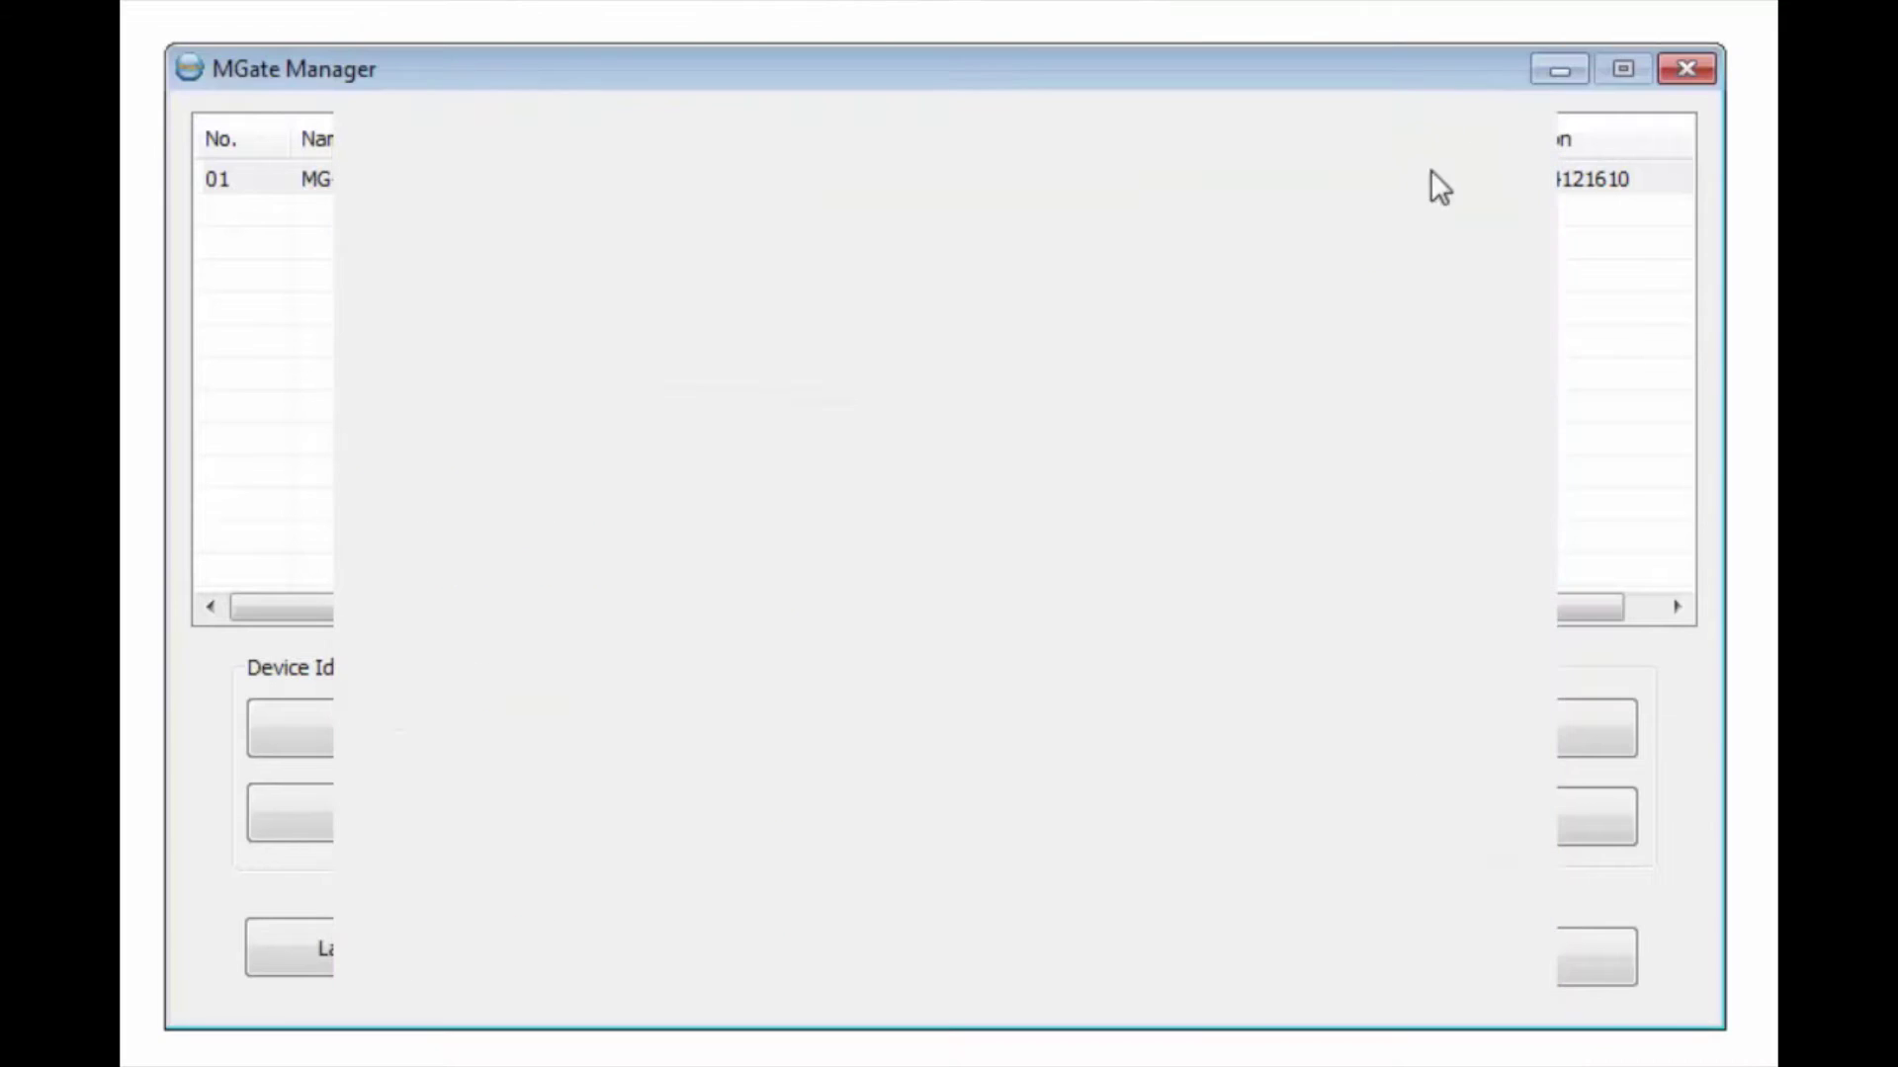
Step: Dismiss the Finish message and launch Moxa IOxpress from the Start menu
{"action": "left_click", "coordinate": [976, 645]}
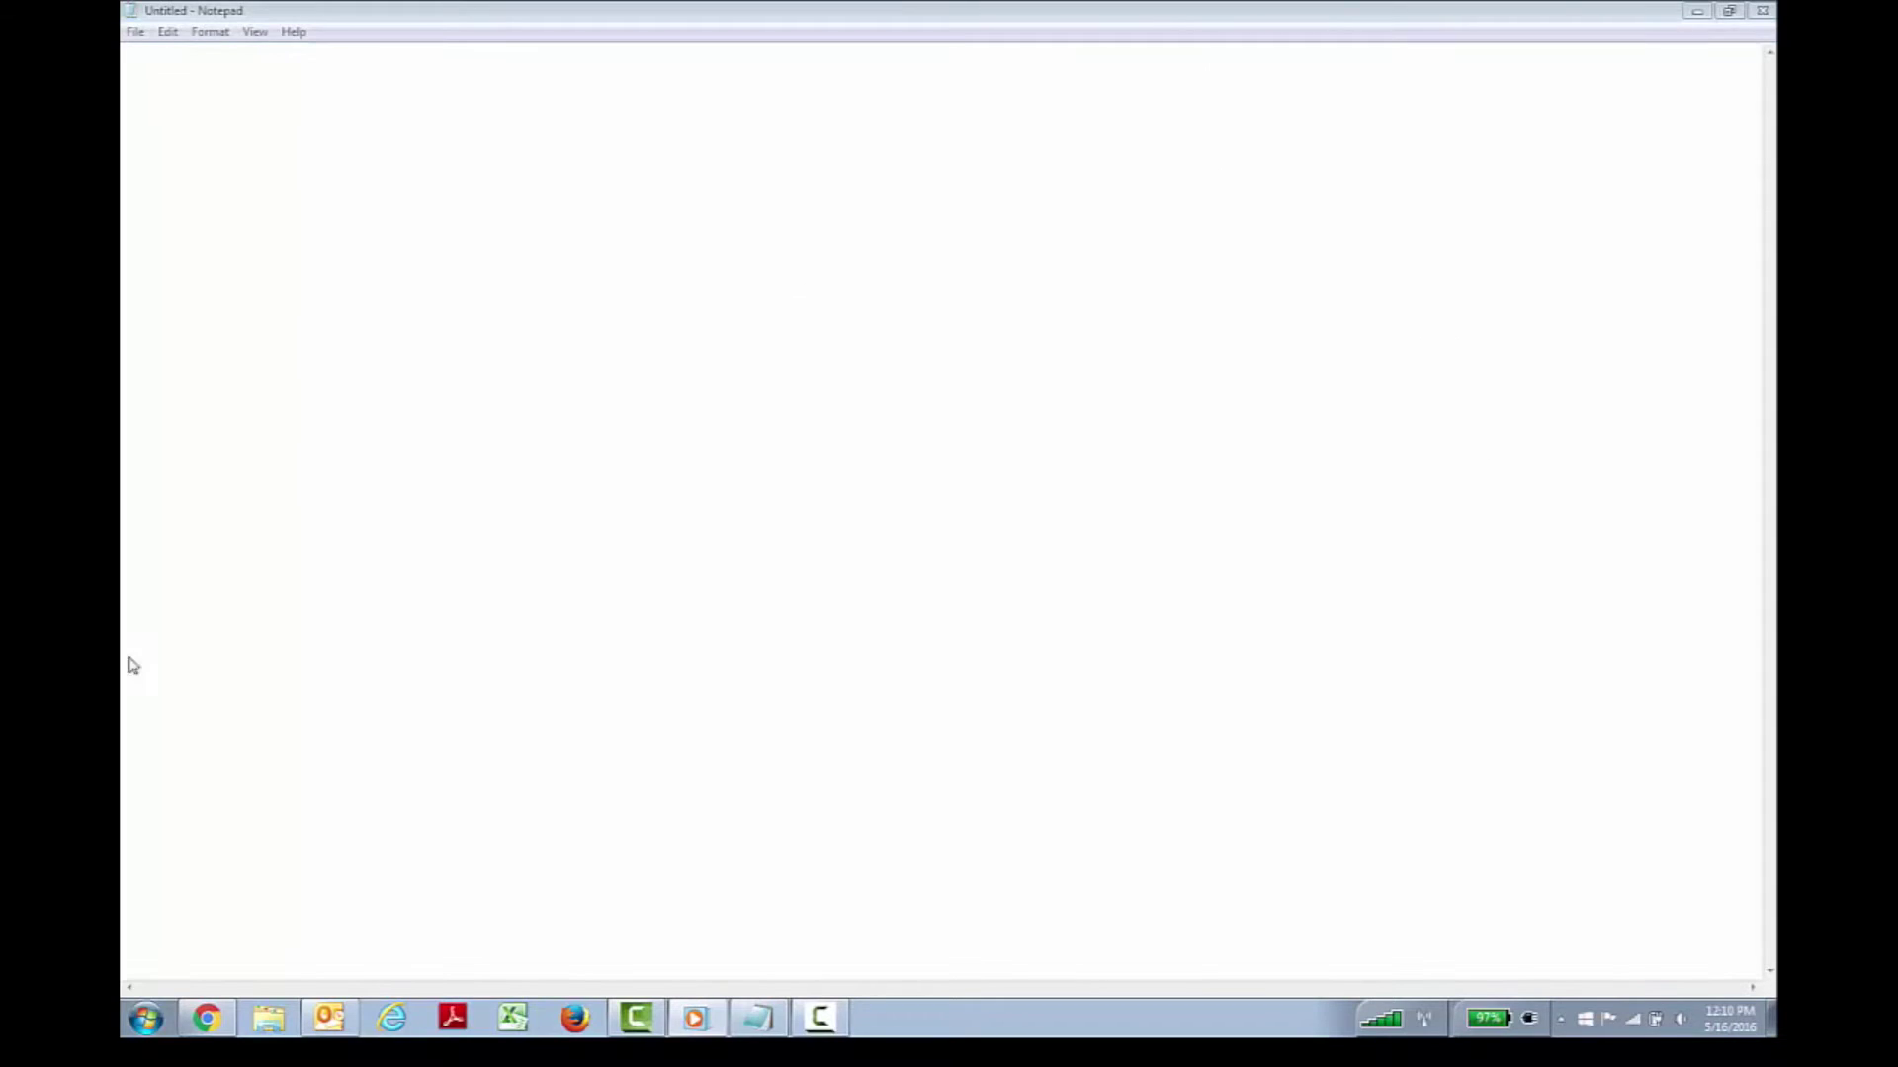
{"action": "left_click", "coordinate": [145, 1018]}
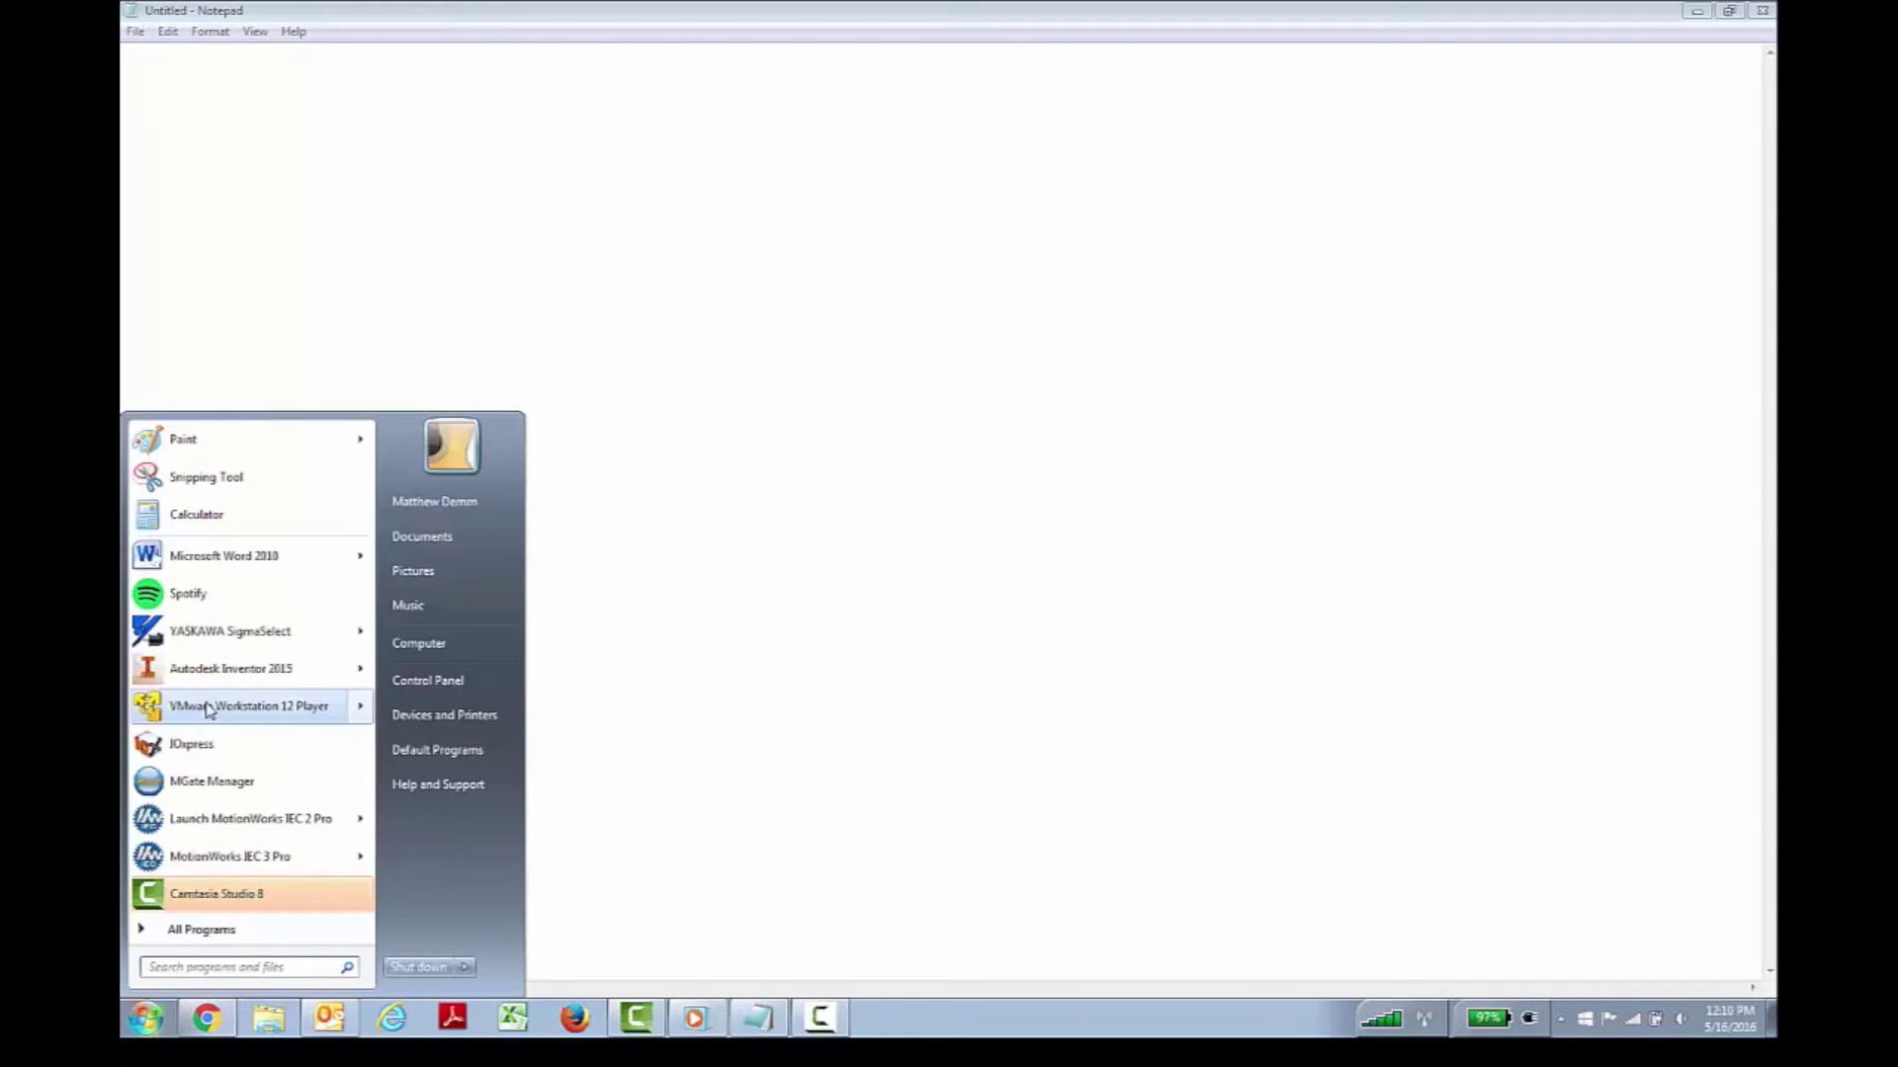
{"action": "left_click", "coordinate": [211, 743]}
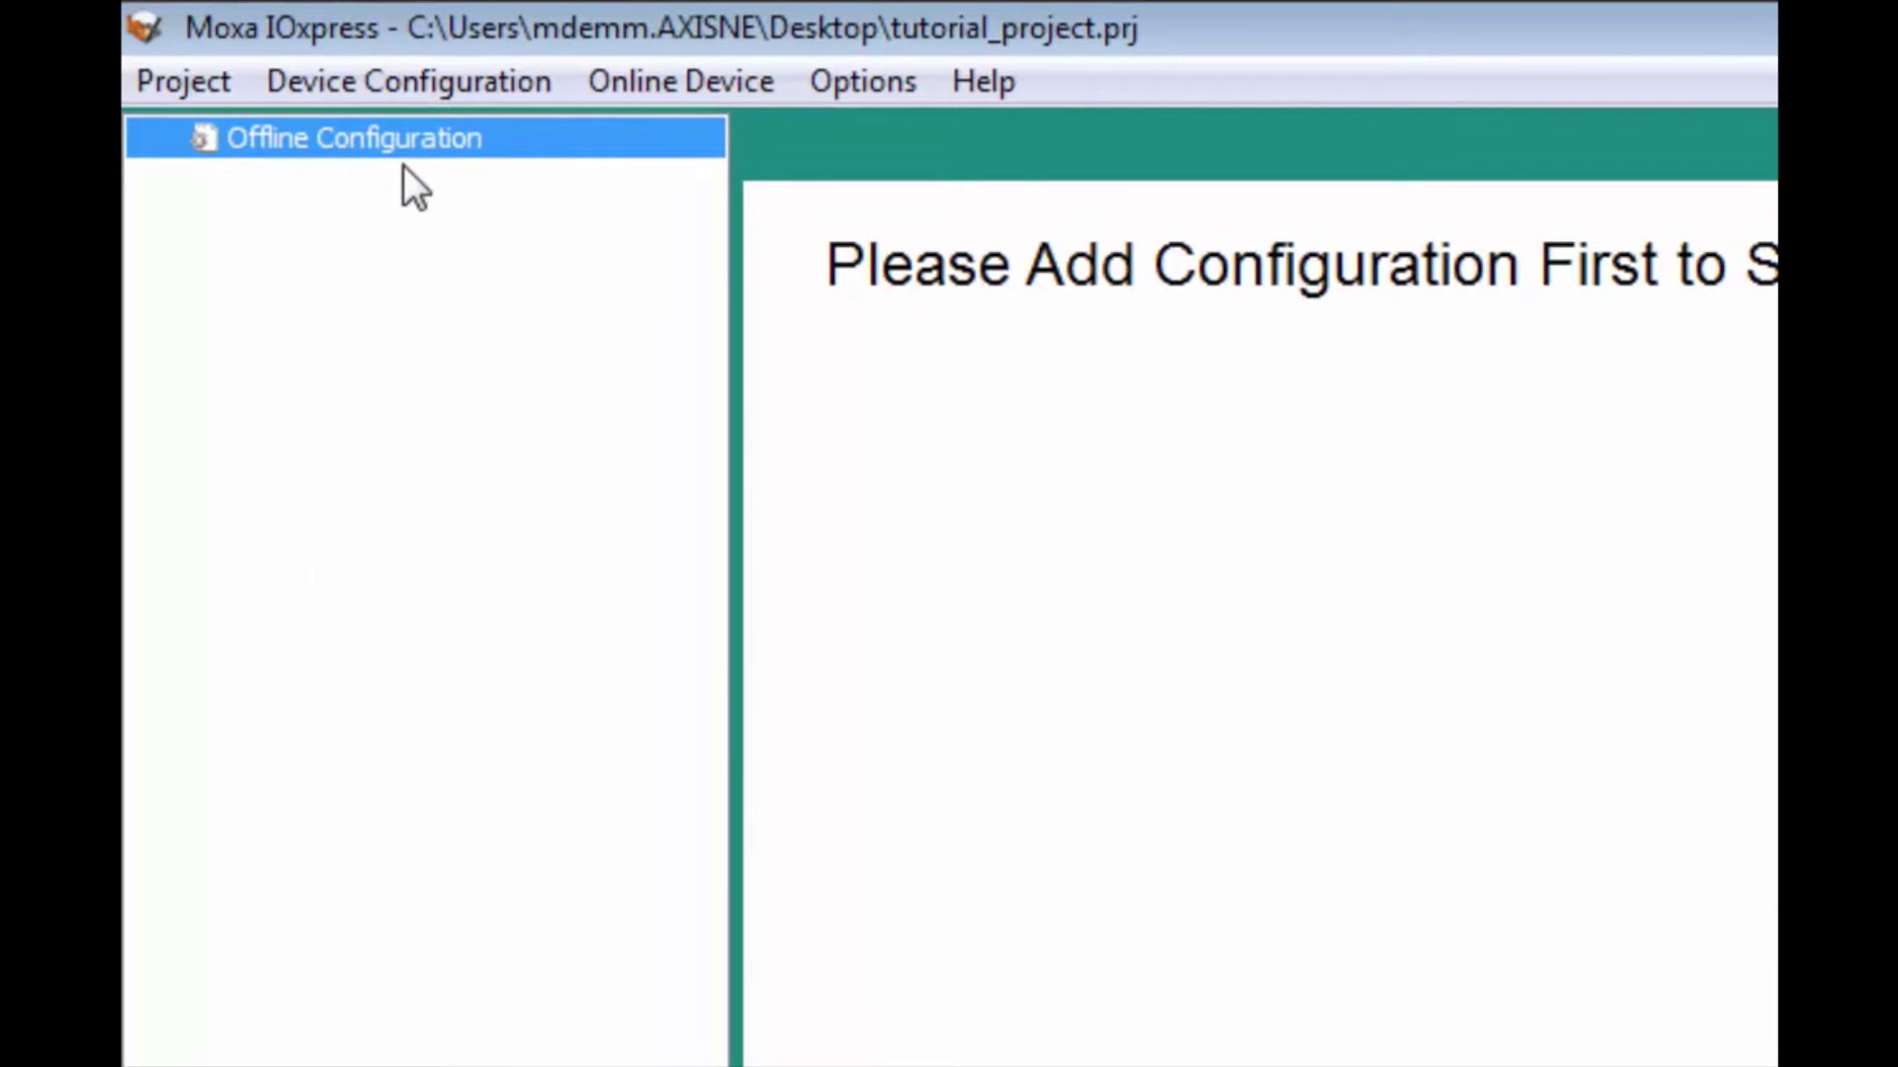
Step: Add an offline 2512 (-T) configuration via Device Configuration > Add Configuration
{"action": "left_click", "coordinate": [403, 86]}
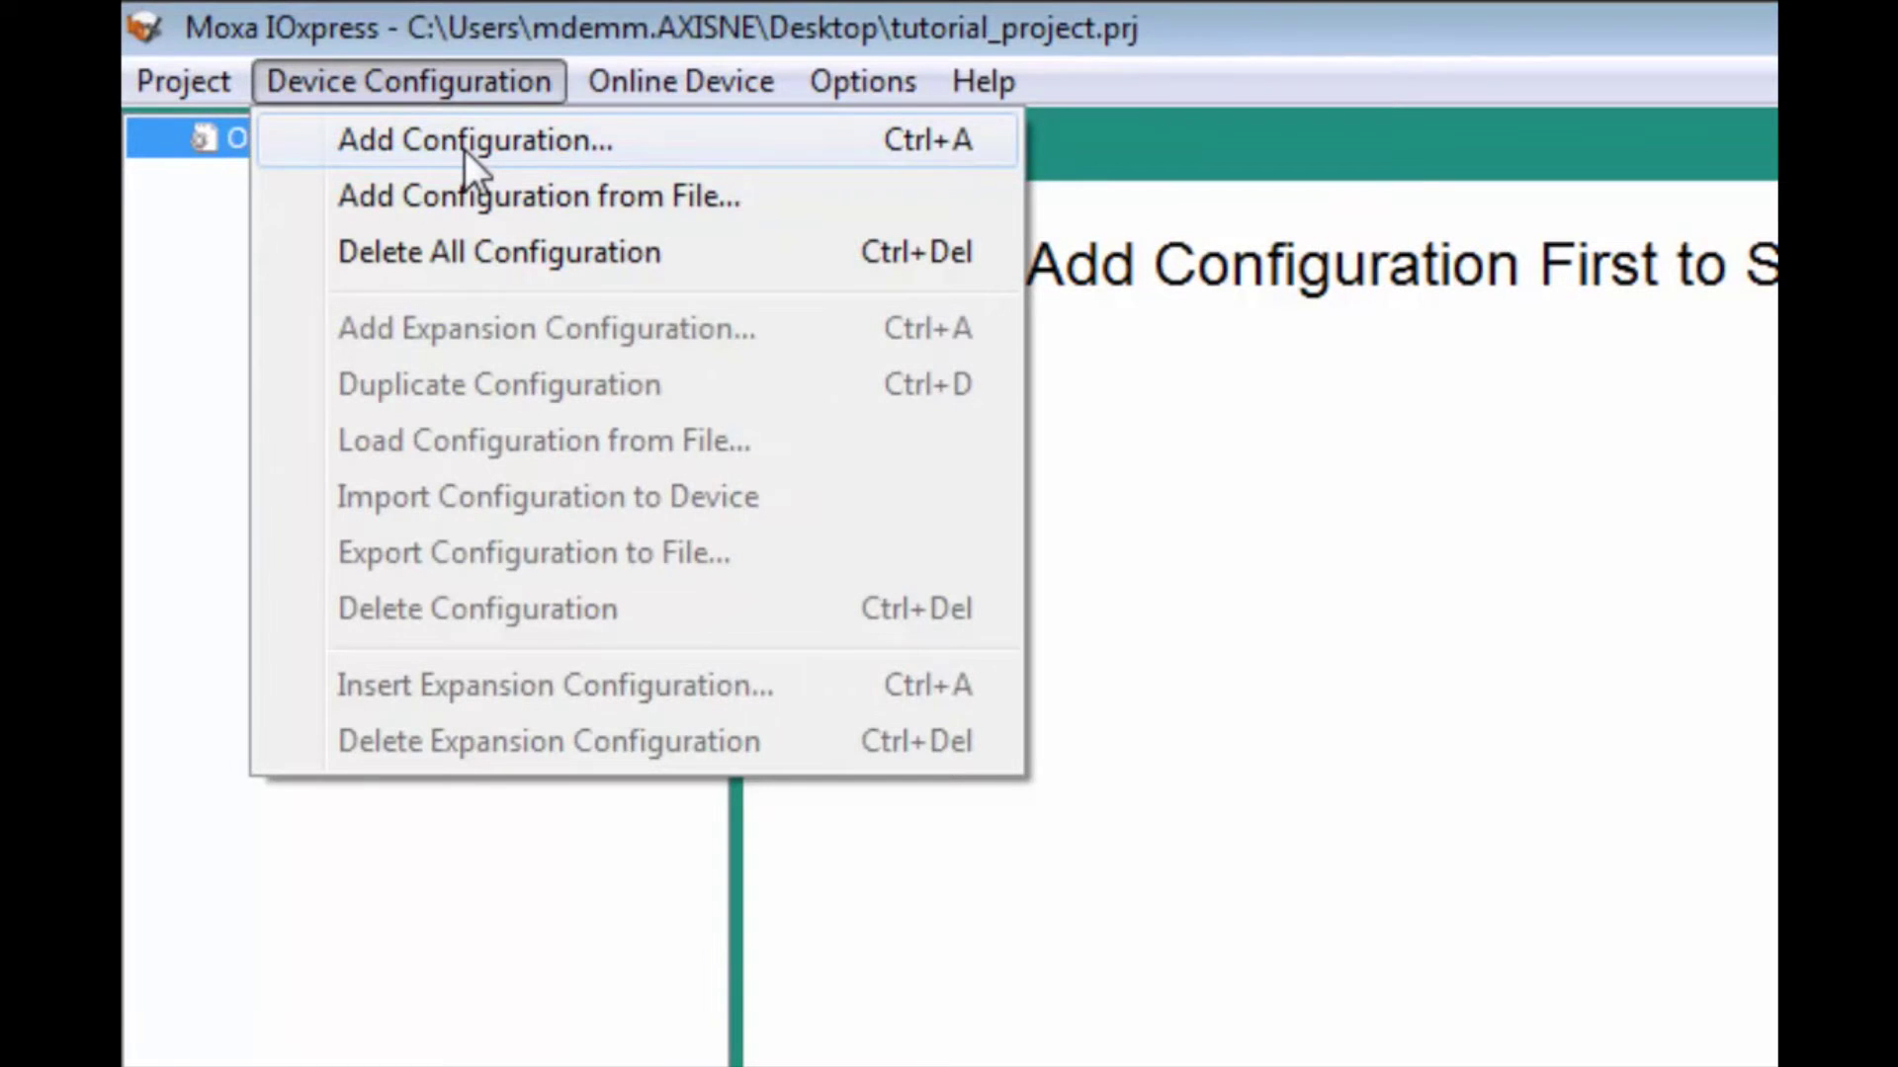
{"action": "left_click", "coordinate": [465, 144]}
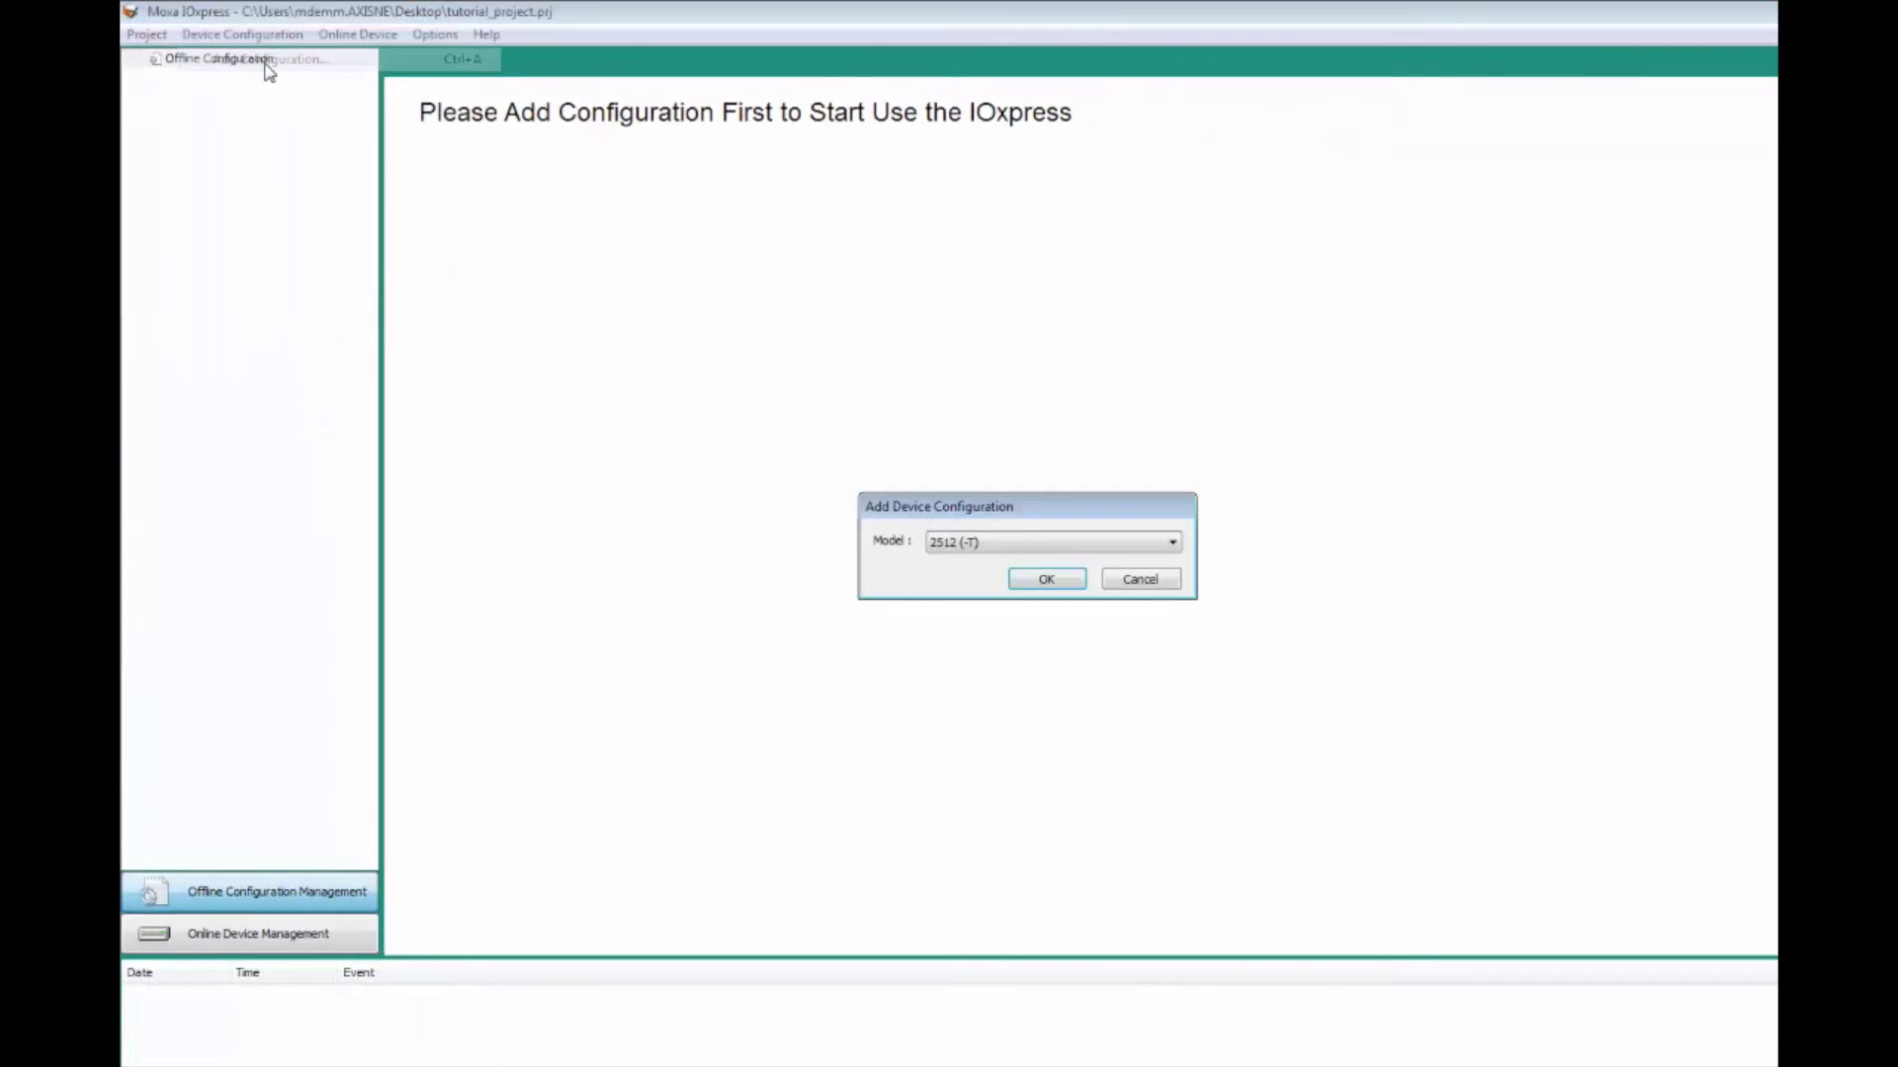
{"action": "left_click", "coordinate": [1035, 583]}
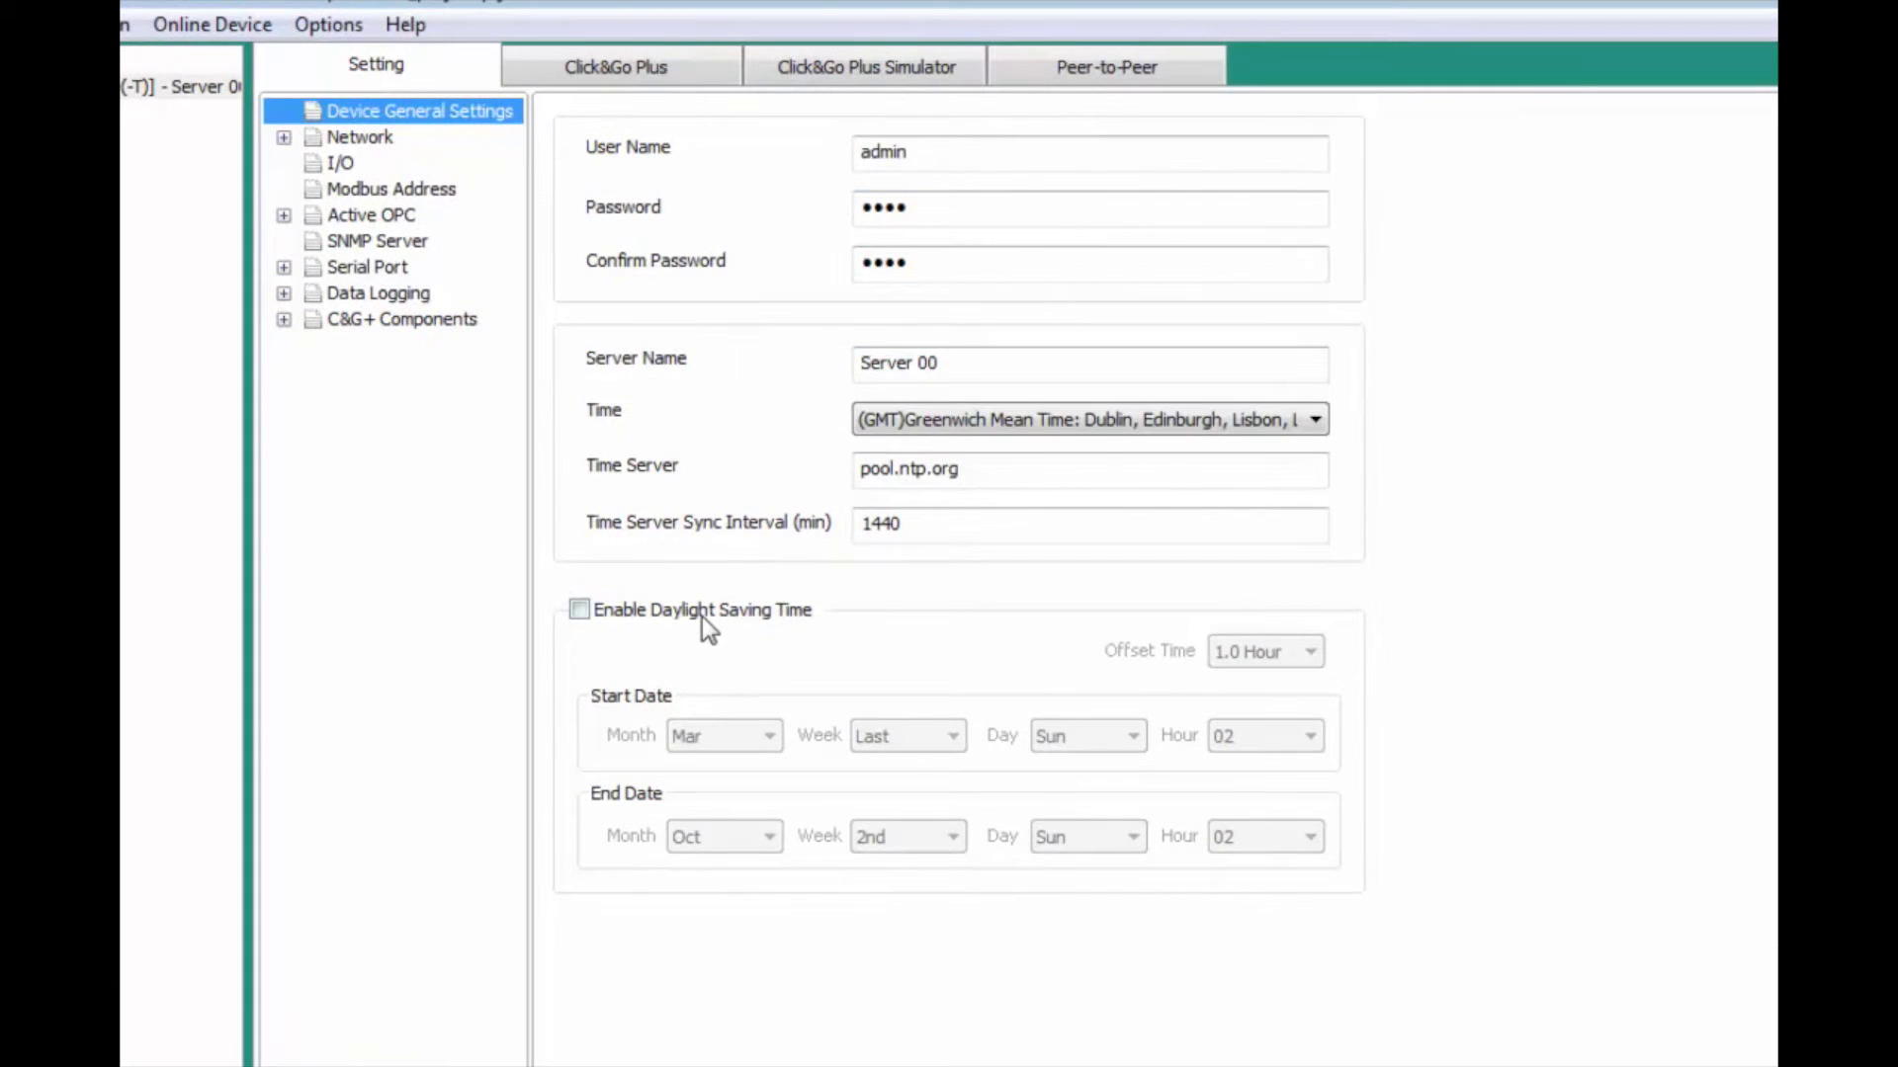
Step: Turn on daylight saving time and rename the server to 'Ur Cell'
{"action": "left_click", "coordinate": [702, 617]}
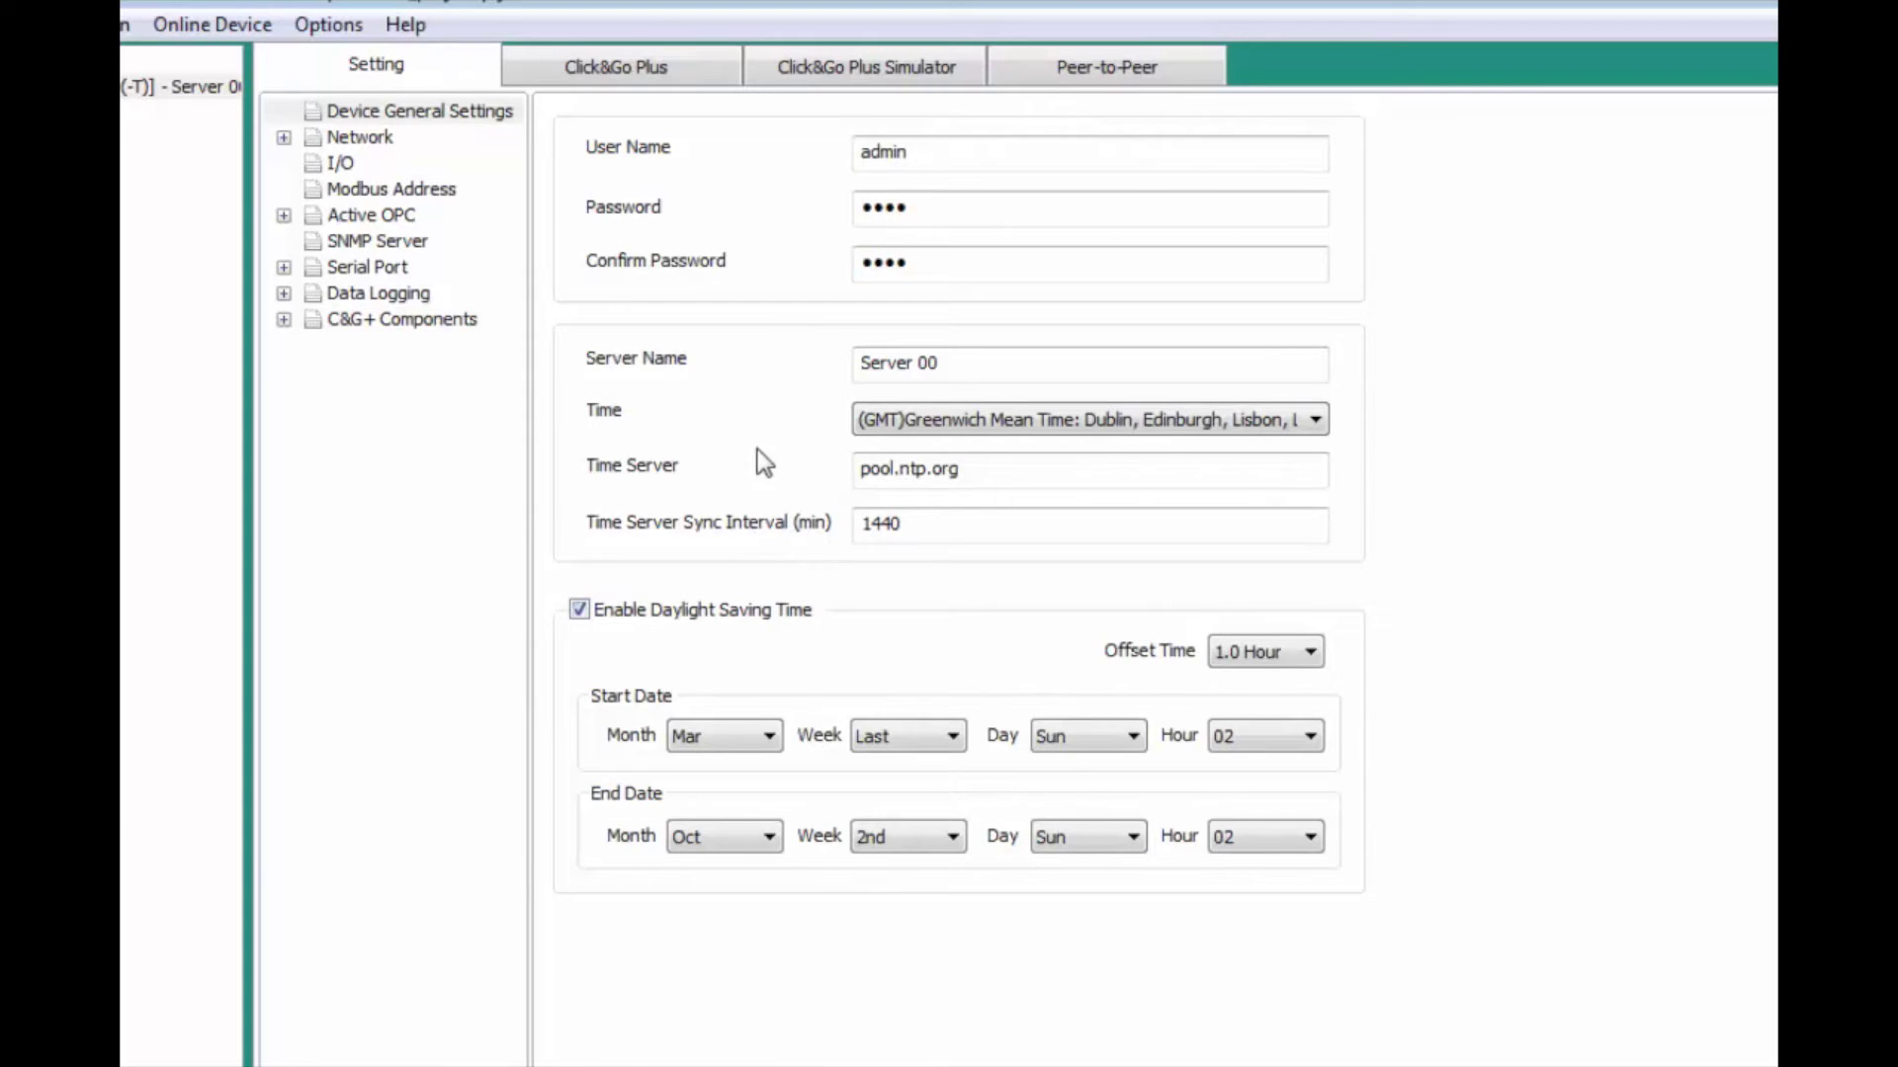
{"action": "left_click_drag", "start_coordinate": [964, 365], "coordinate": [784, 354]}
{"action": "type", "text": "Ur Cell"}
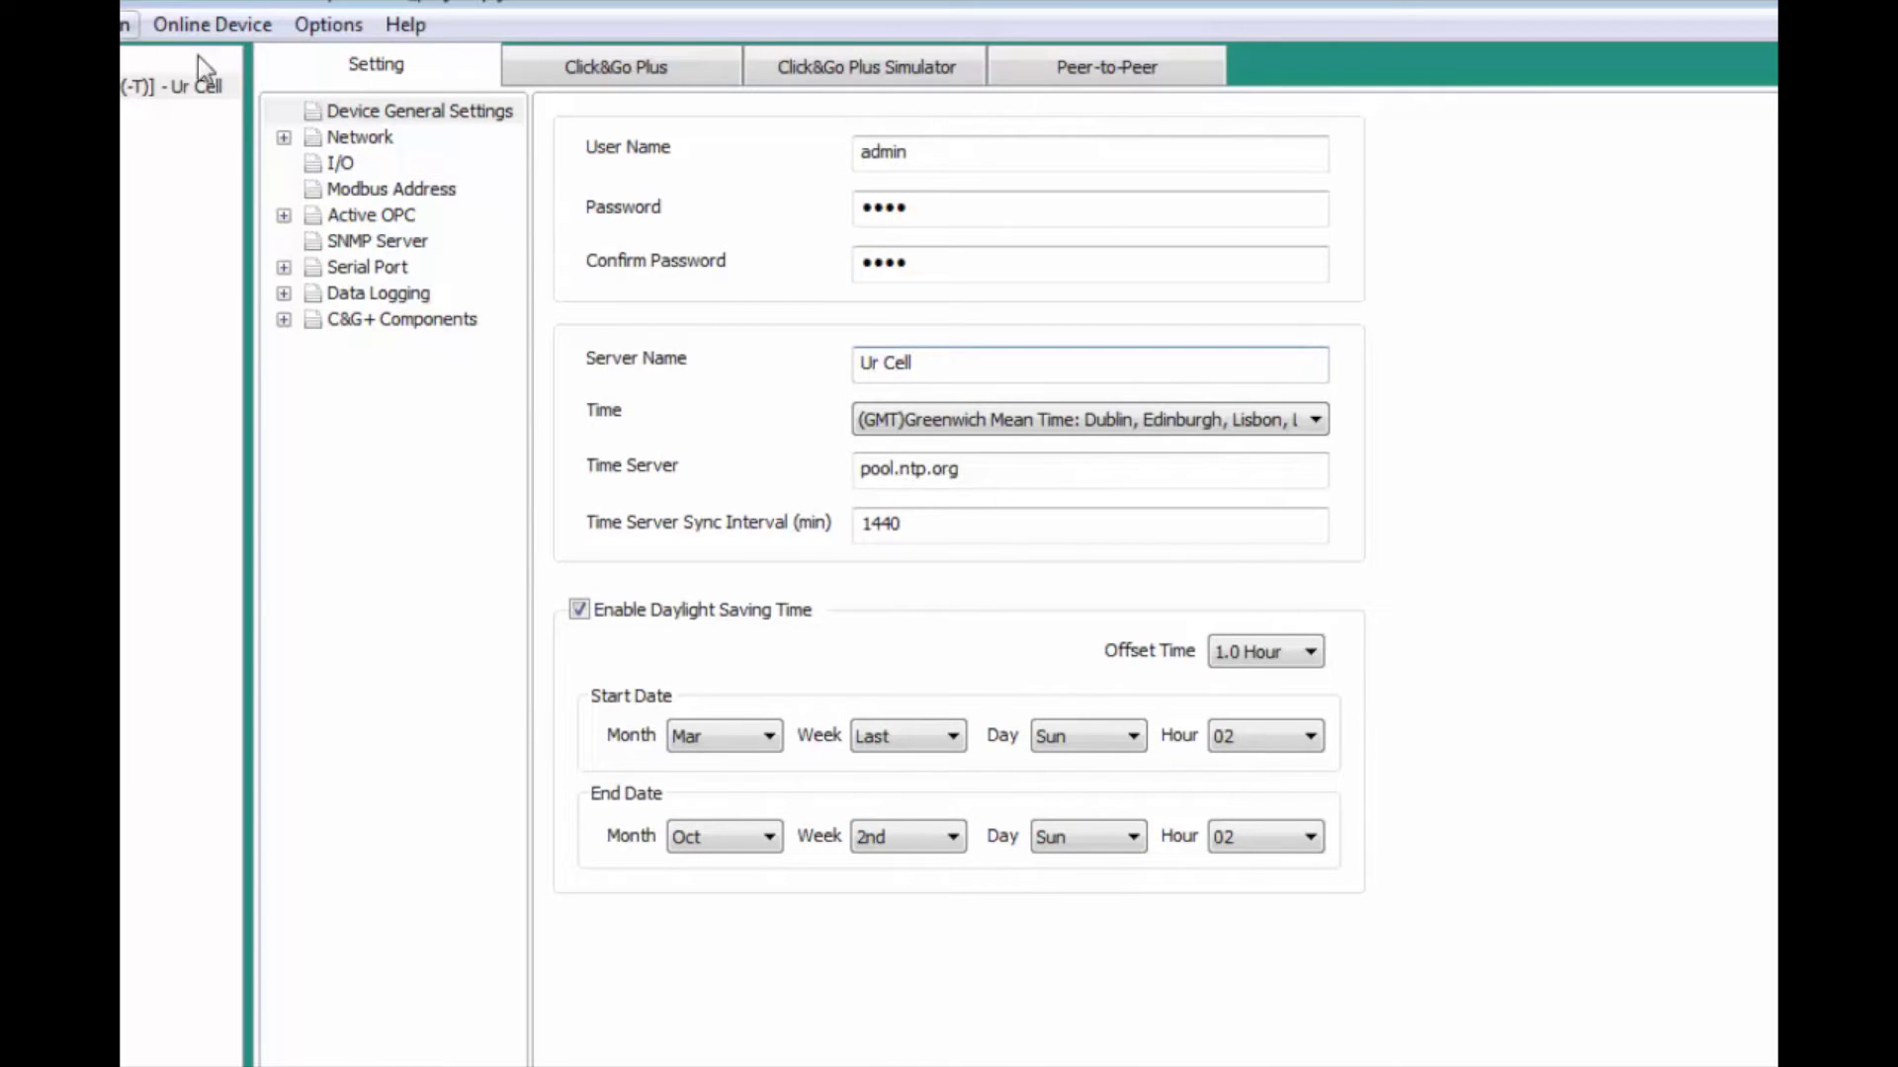
Step: Disable the server socket idle timeout, set LAN IP configuration to DHCP, and show Port 1
{"action": "double_click", "coordinate": [366, 140]}
{"action": "left_click", "coordinate": [376, 164]}
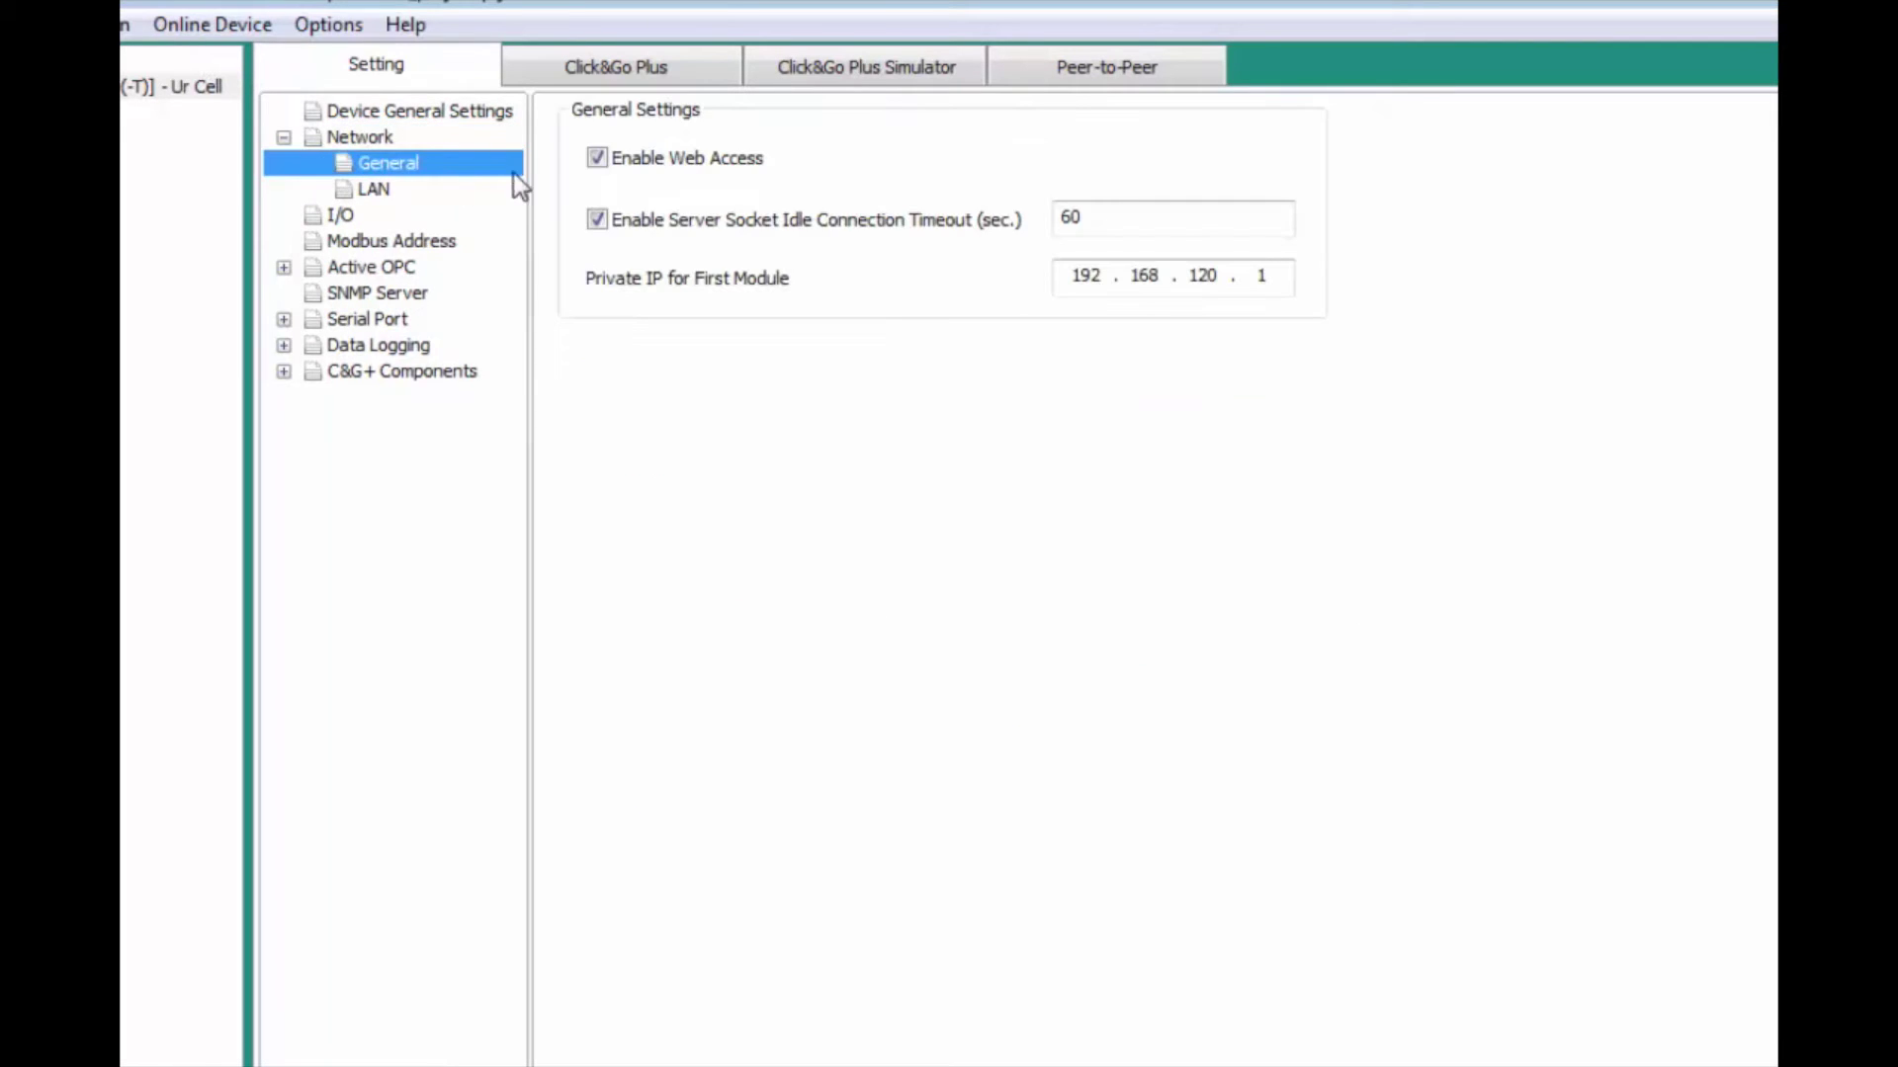
{"action": "left_click", "coordinate": [627, 223]}
{"action": "left_click", "coordinate": [374, 188]}
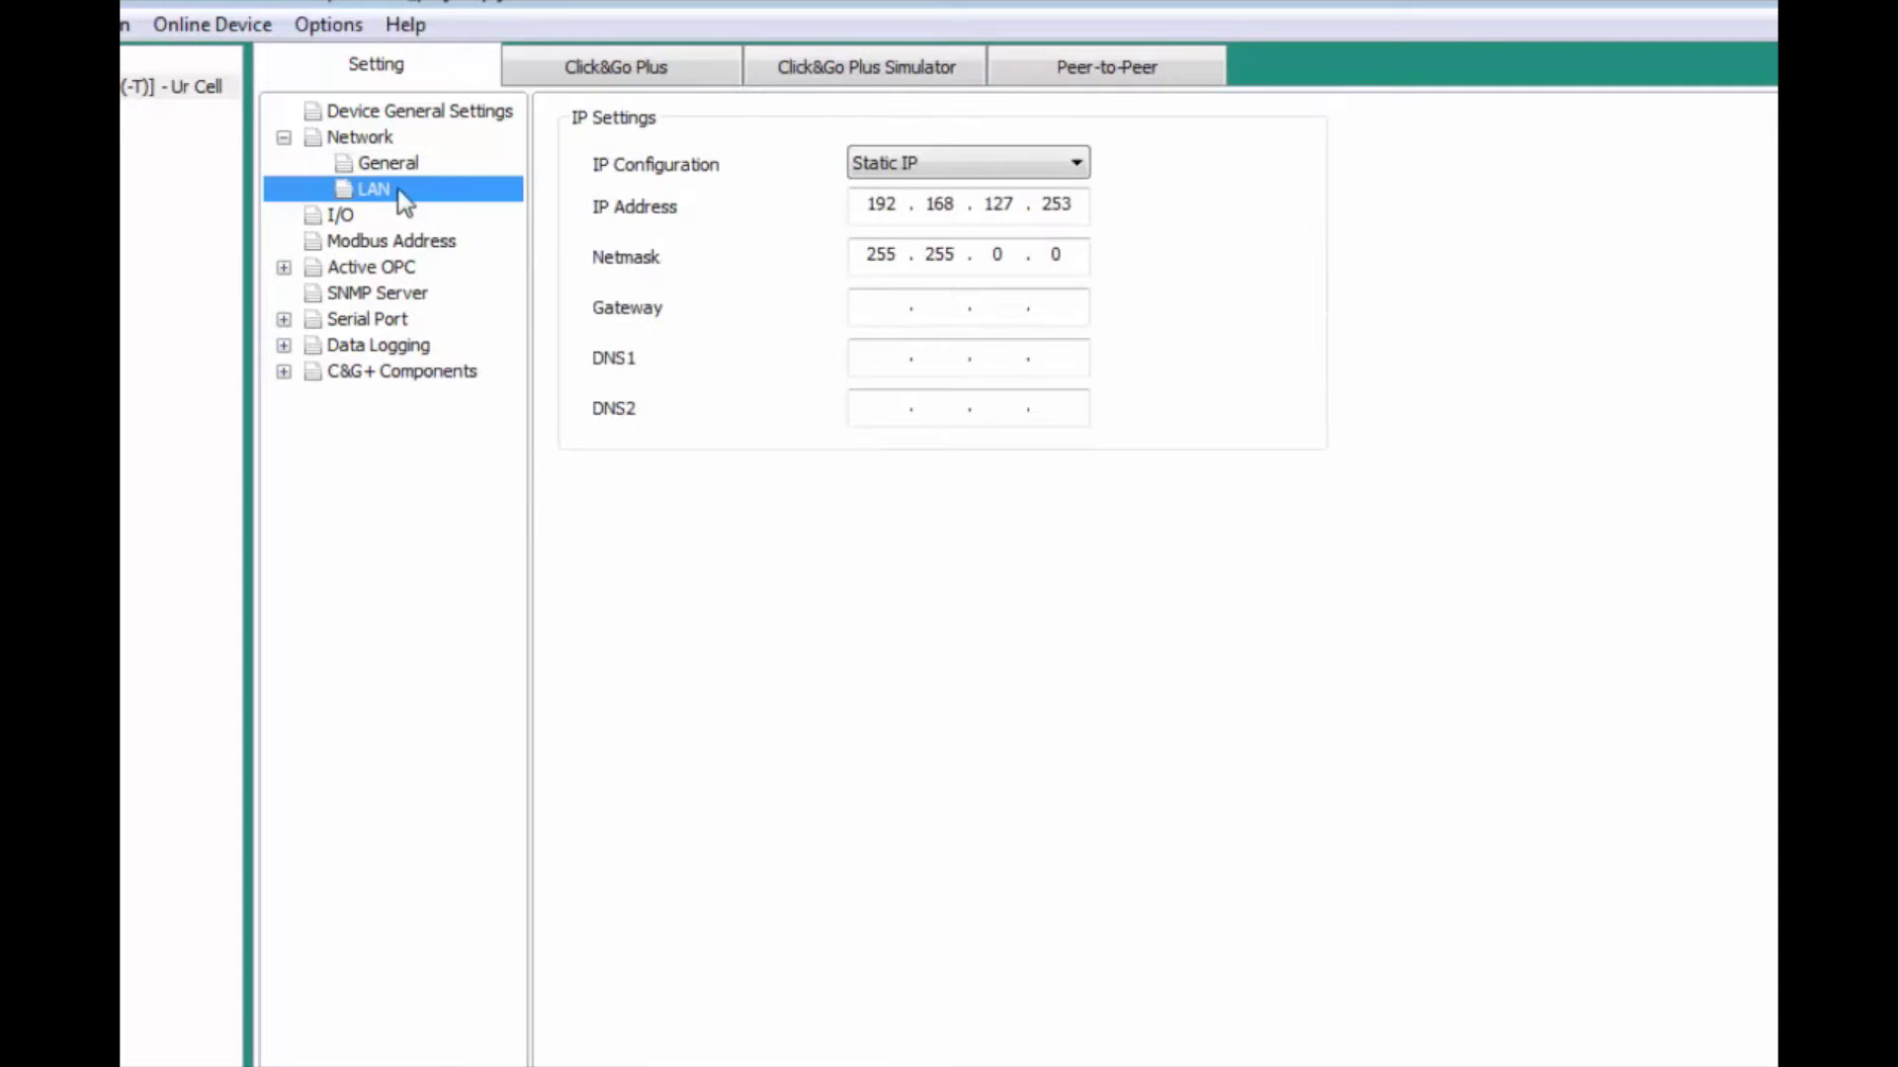
{"action": "left_click", "coordinate": [877, 163]}
{"action": "left_click", "coordinate": [876, 214]}
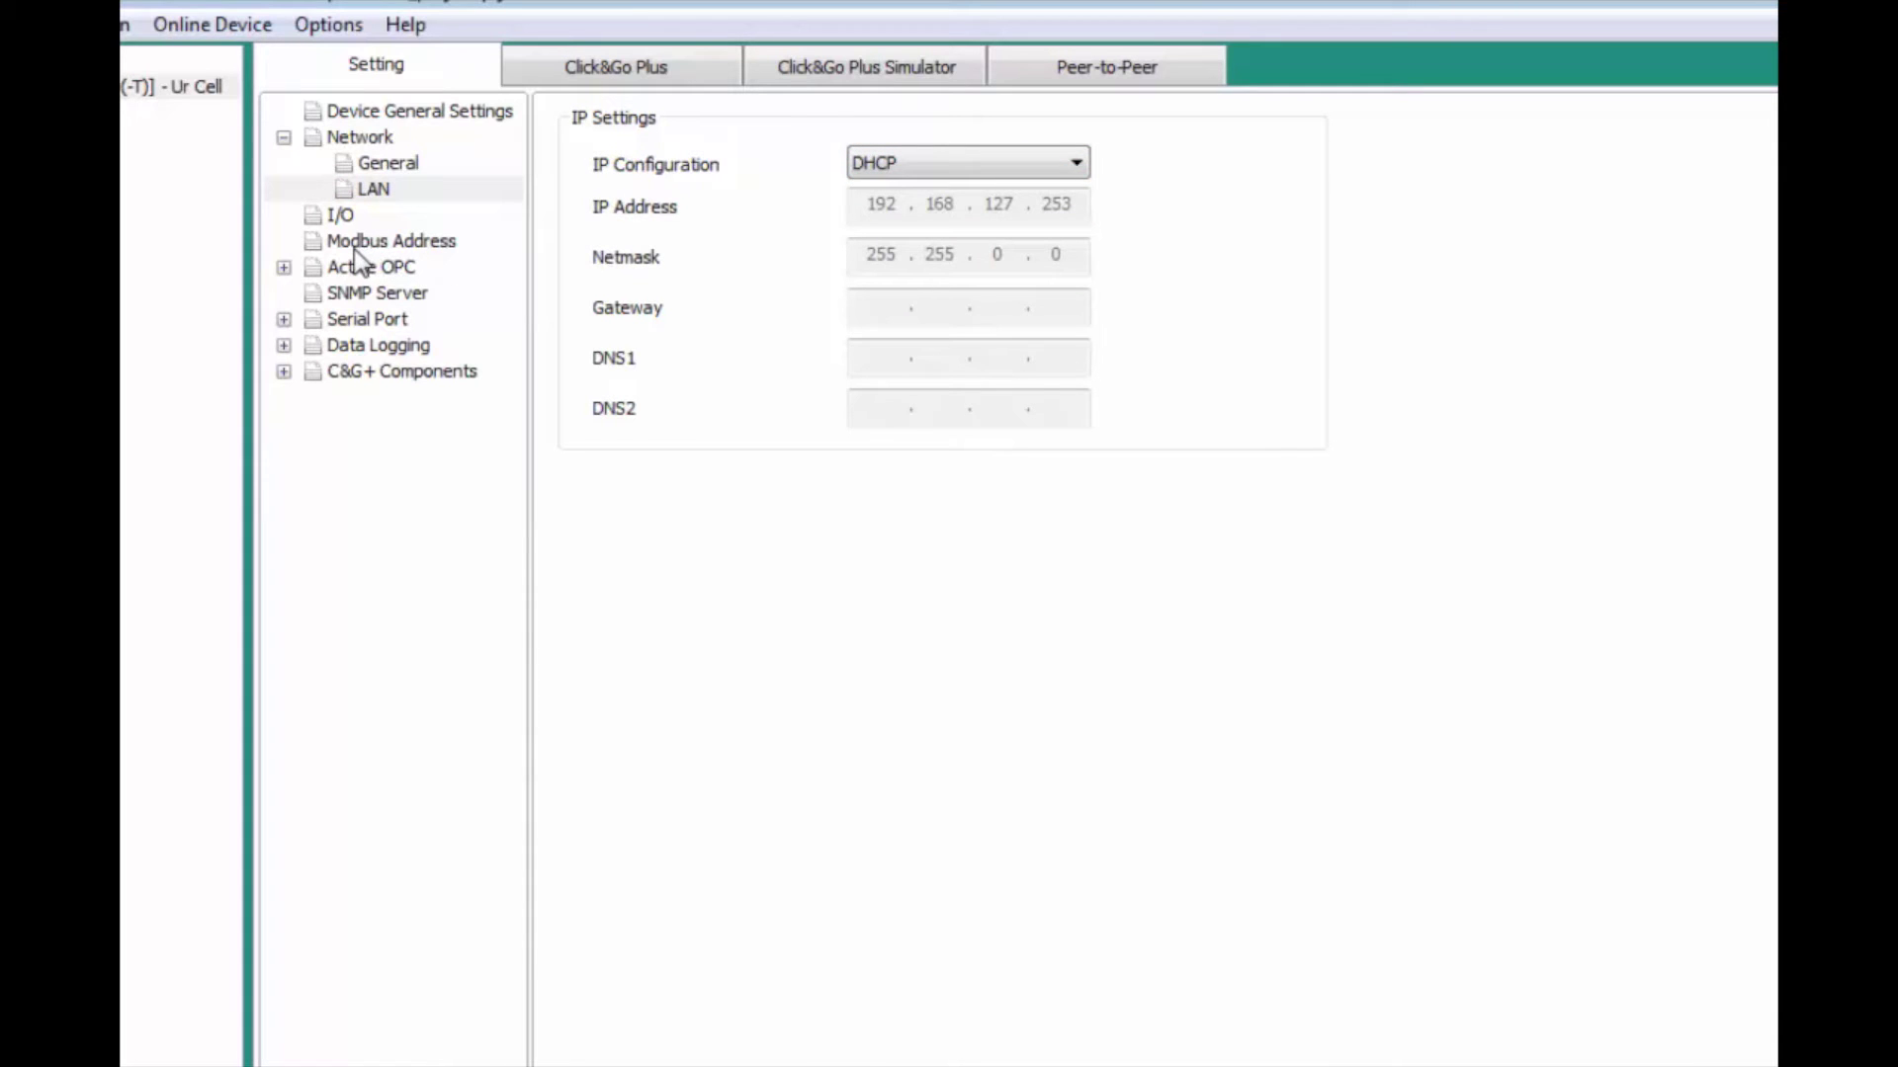
{"action": "left_click", "coordinate": [283, 319]}
{"action": "left_click", "coordinate": [373, 345]}
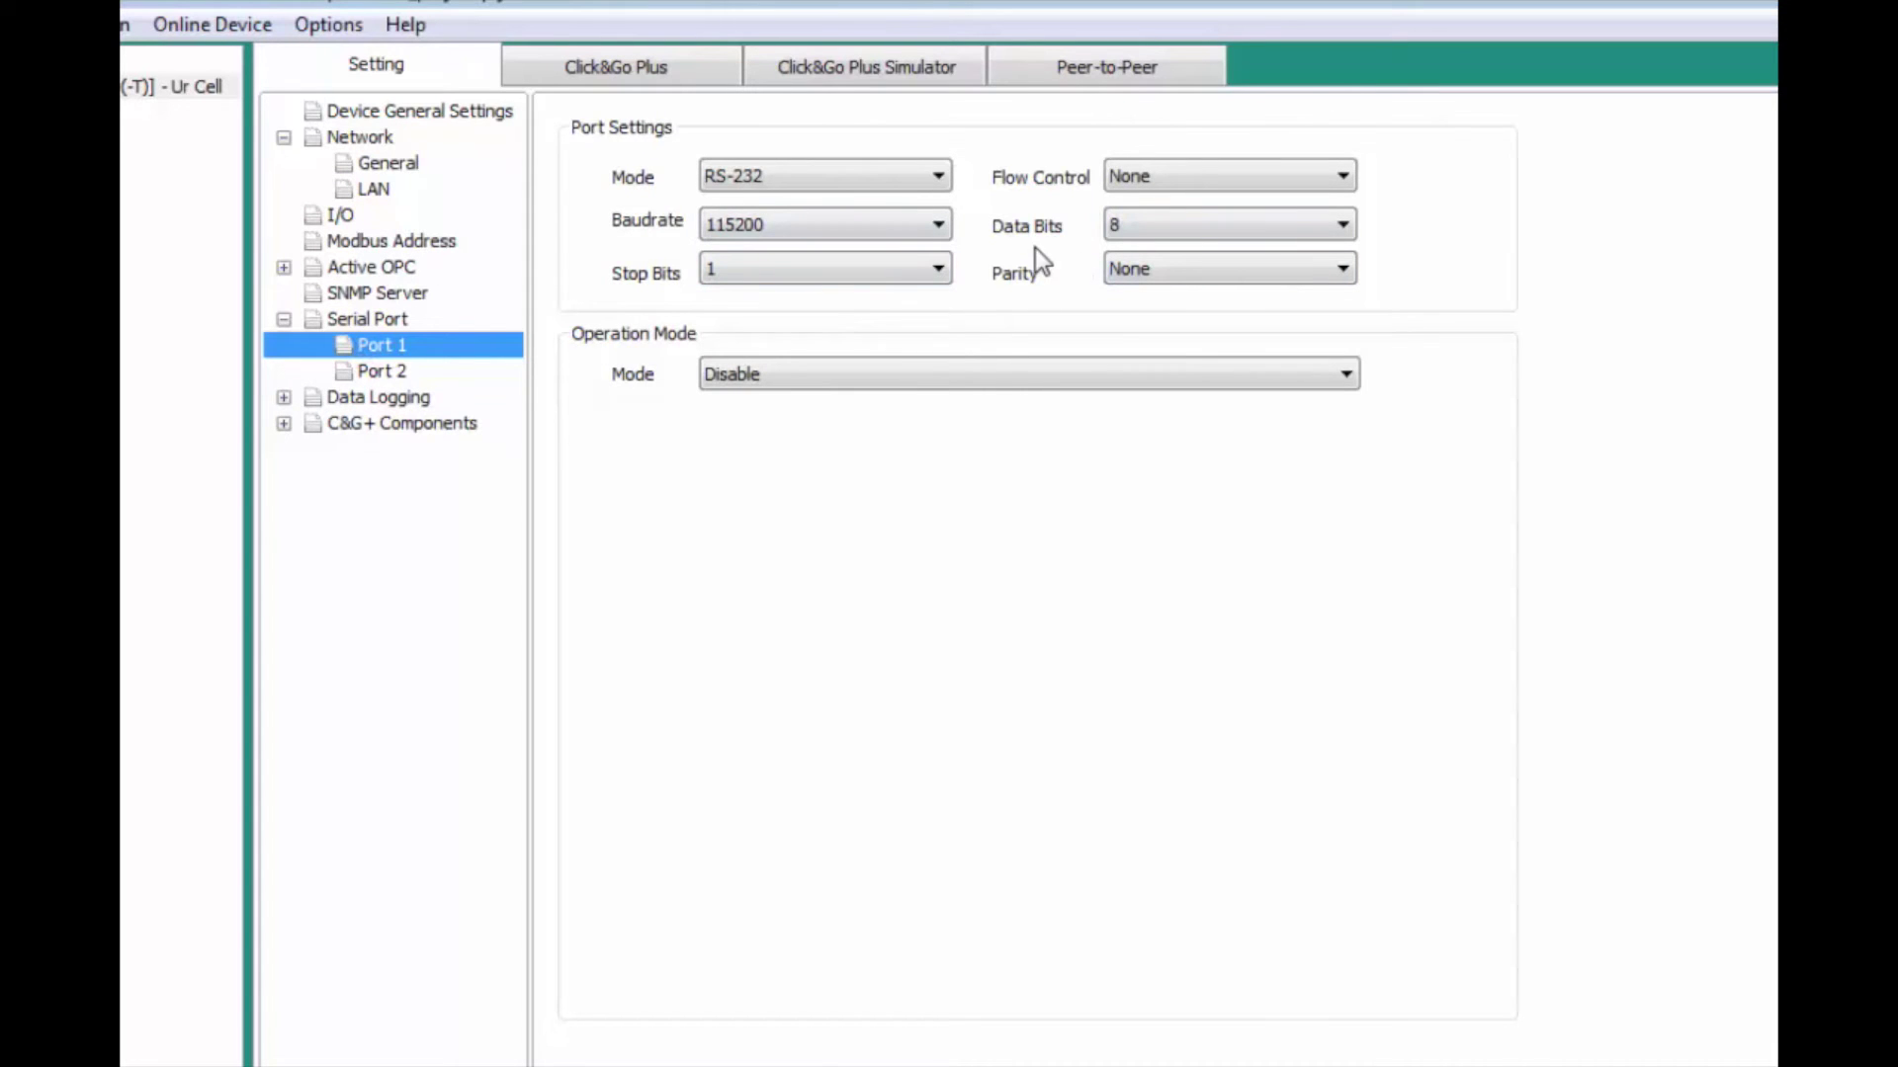
Step: Set Port 1 to Modbus Serial Tag mode with a 1-second timeout
{"action": "left_click", "coordinate": [921, 374]}
{"action": "left_click", "coordinate": [886, 487]}
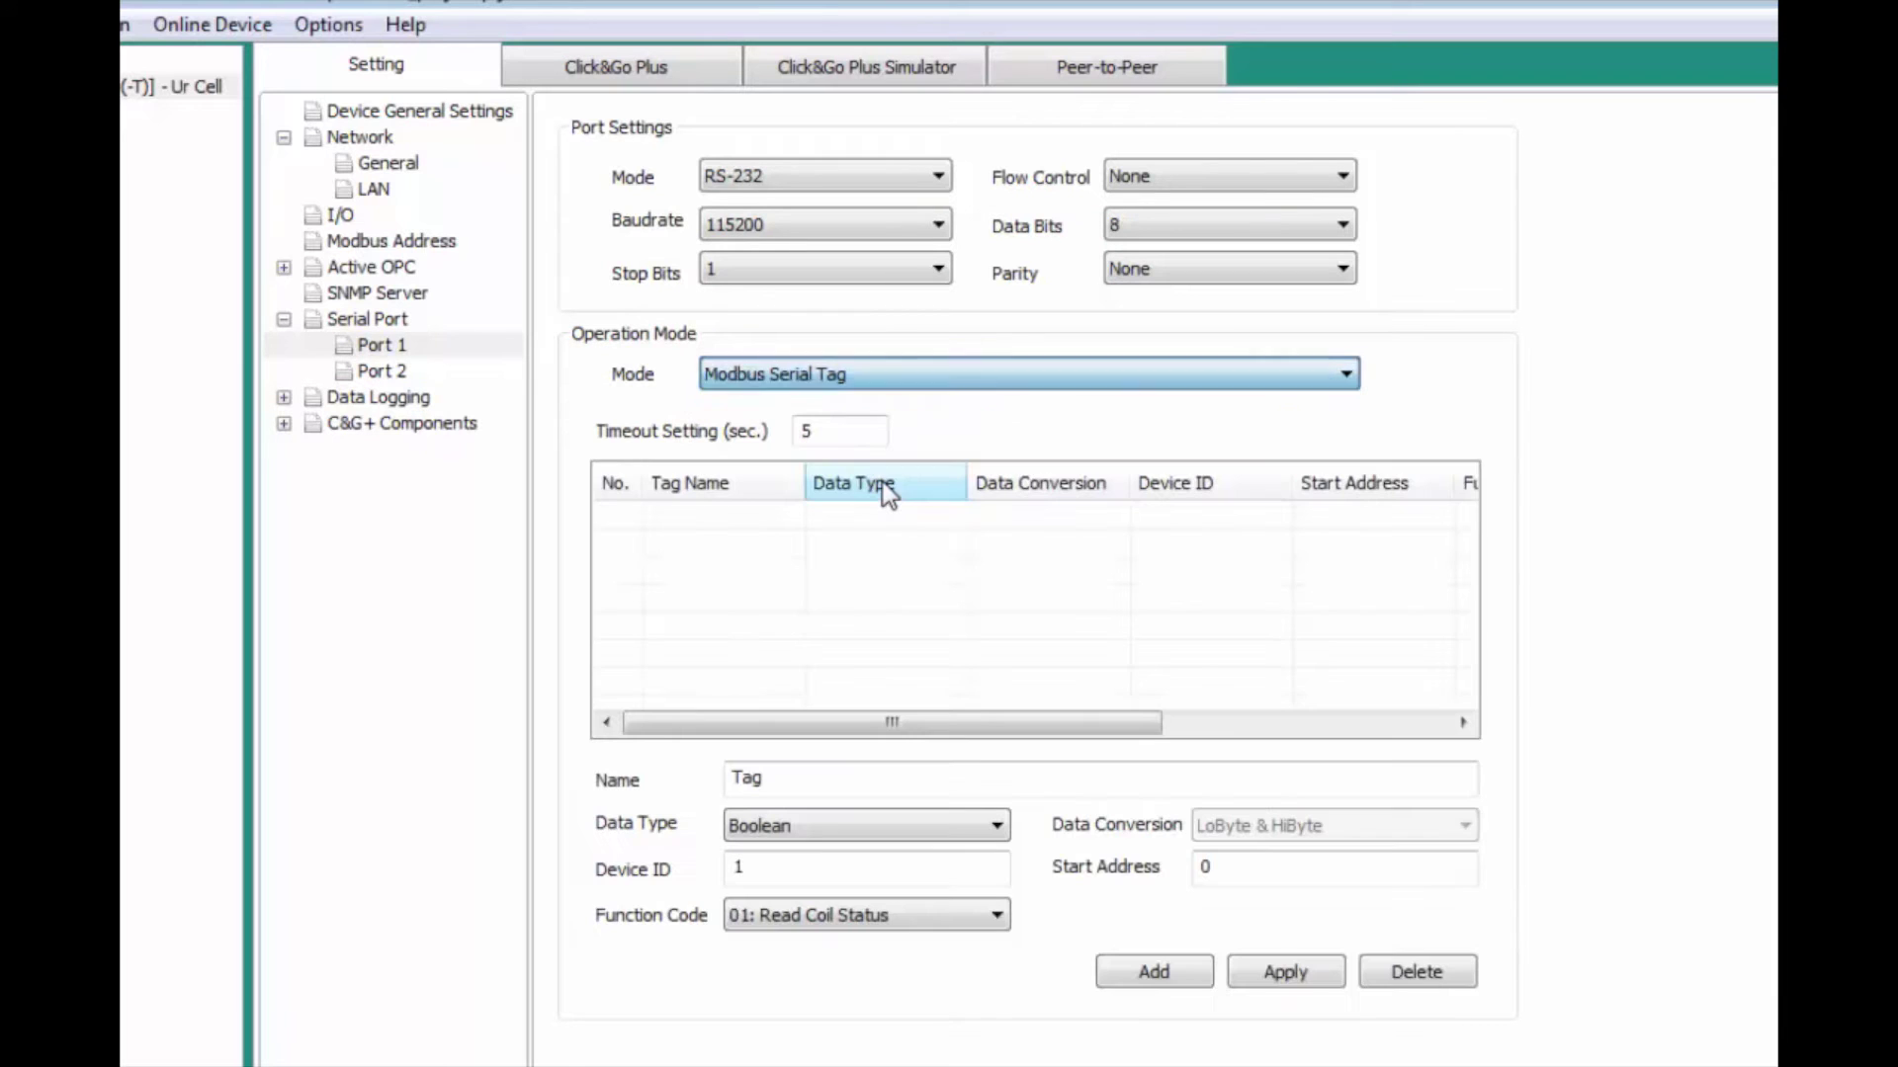
{"action": "double_click", "coordinate": [805, 431]}
{"action": "type", "text": "1"}
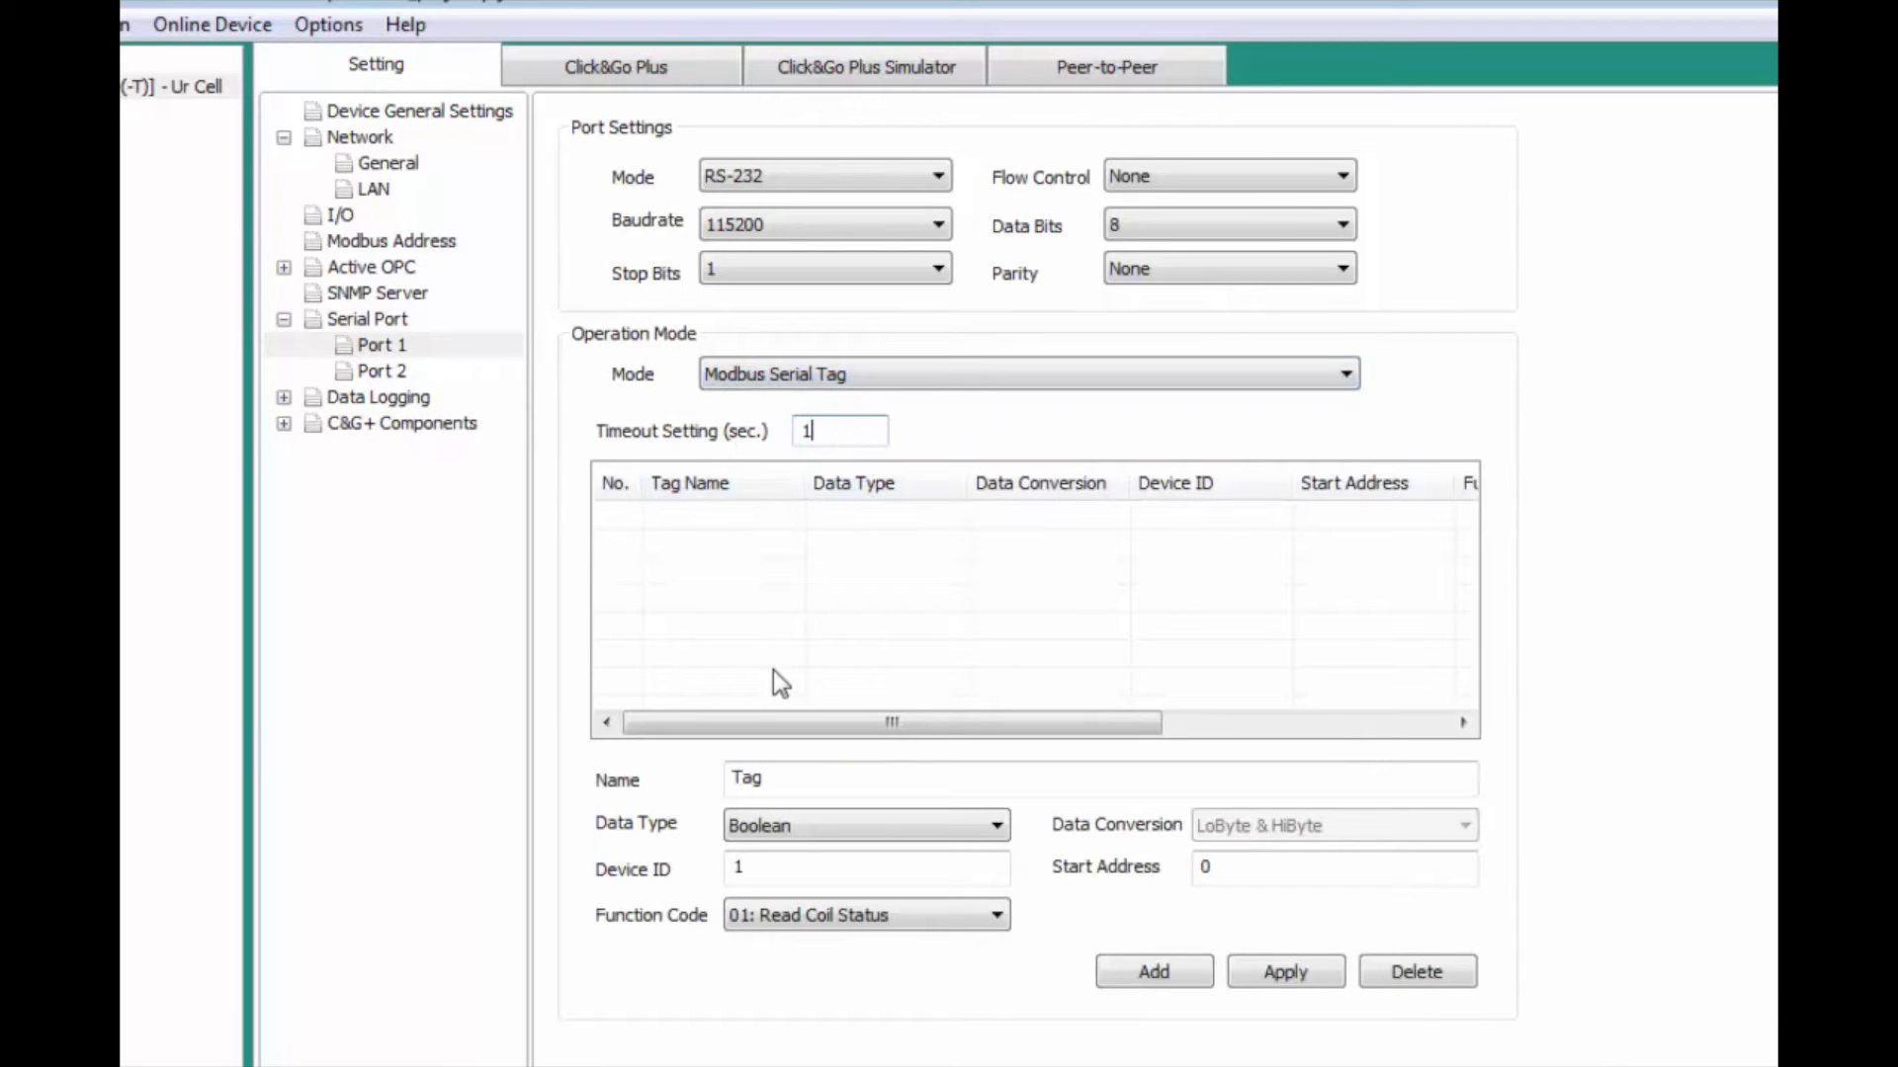
Step: Add an 'Estop' WORD tag using function code 04 at start address 262
{"action": "left_click_drag", "start_coordinate": [786, 779], "coordinate": [726, 768]}
{"action": "key", "text": "BackSpace"}
{"action": "type", "text": "Estop"}
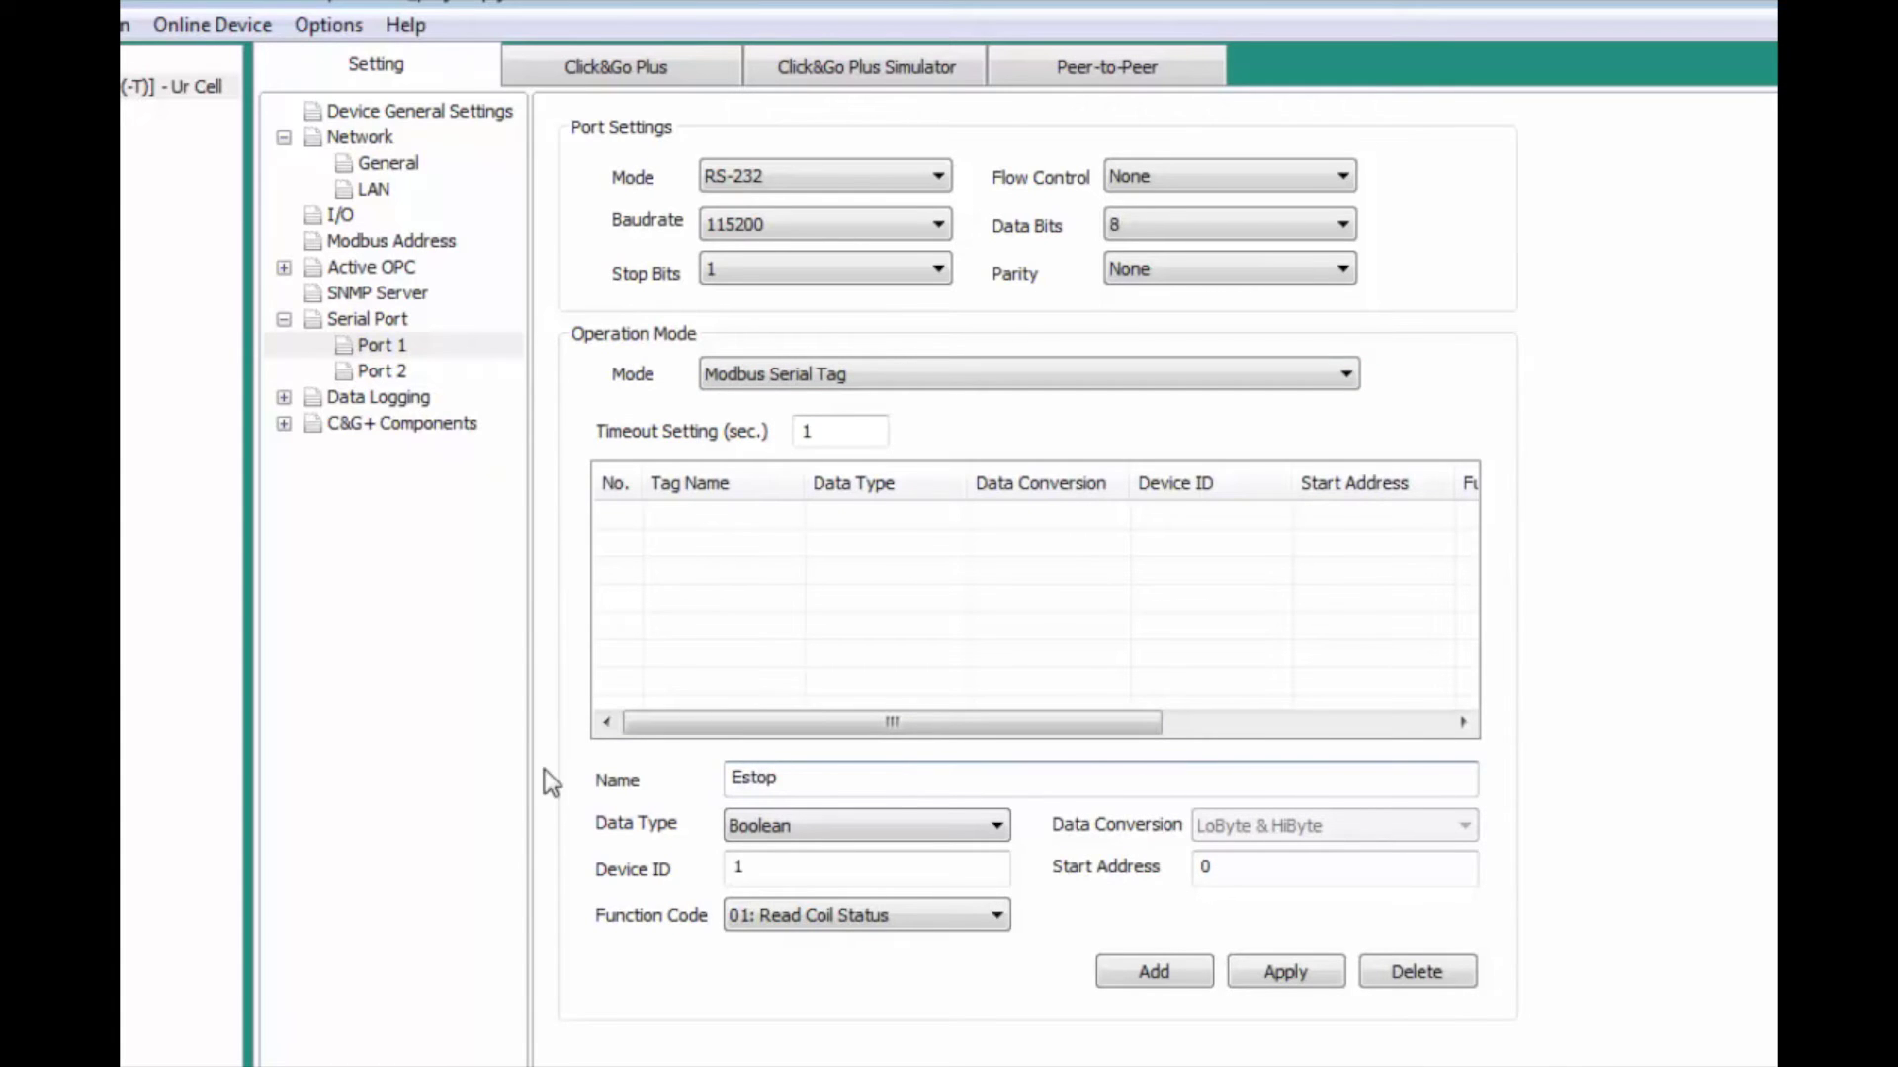
{"action": "left_click", "coordinate": [741, 828]}
{"action": "left_click", "coordinate": [753, 879]}
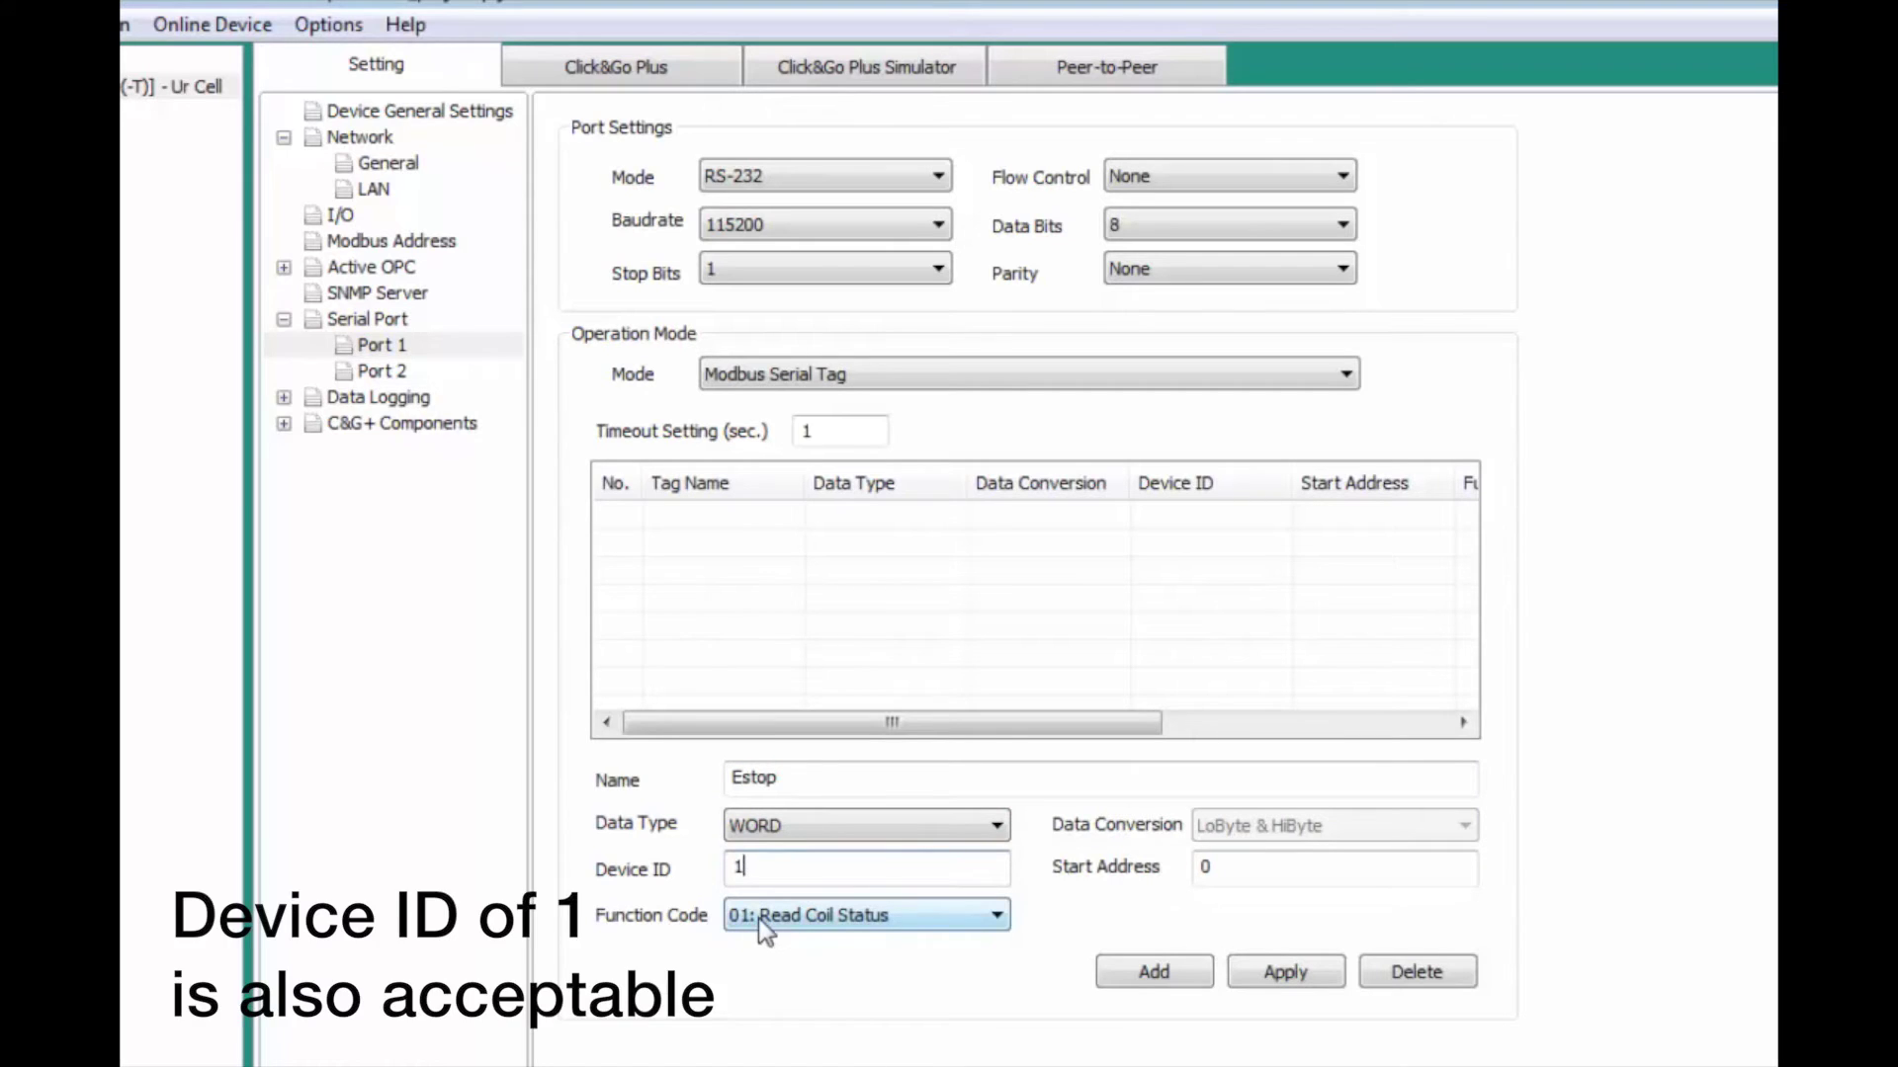
{"action": "left_click", "coordinate": [757, 917]}
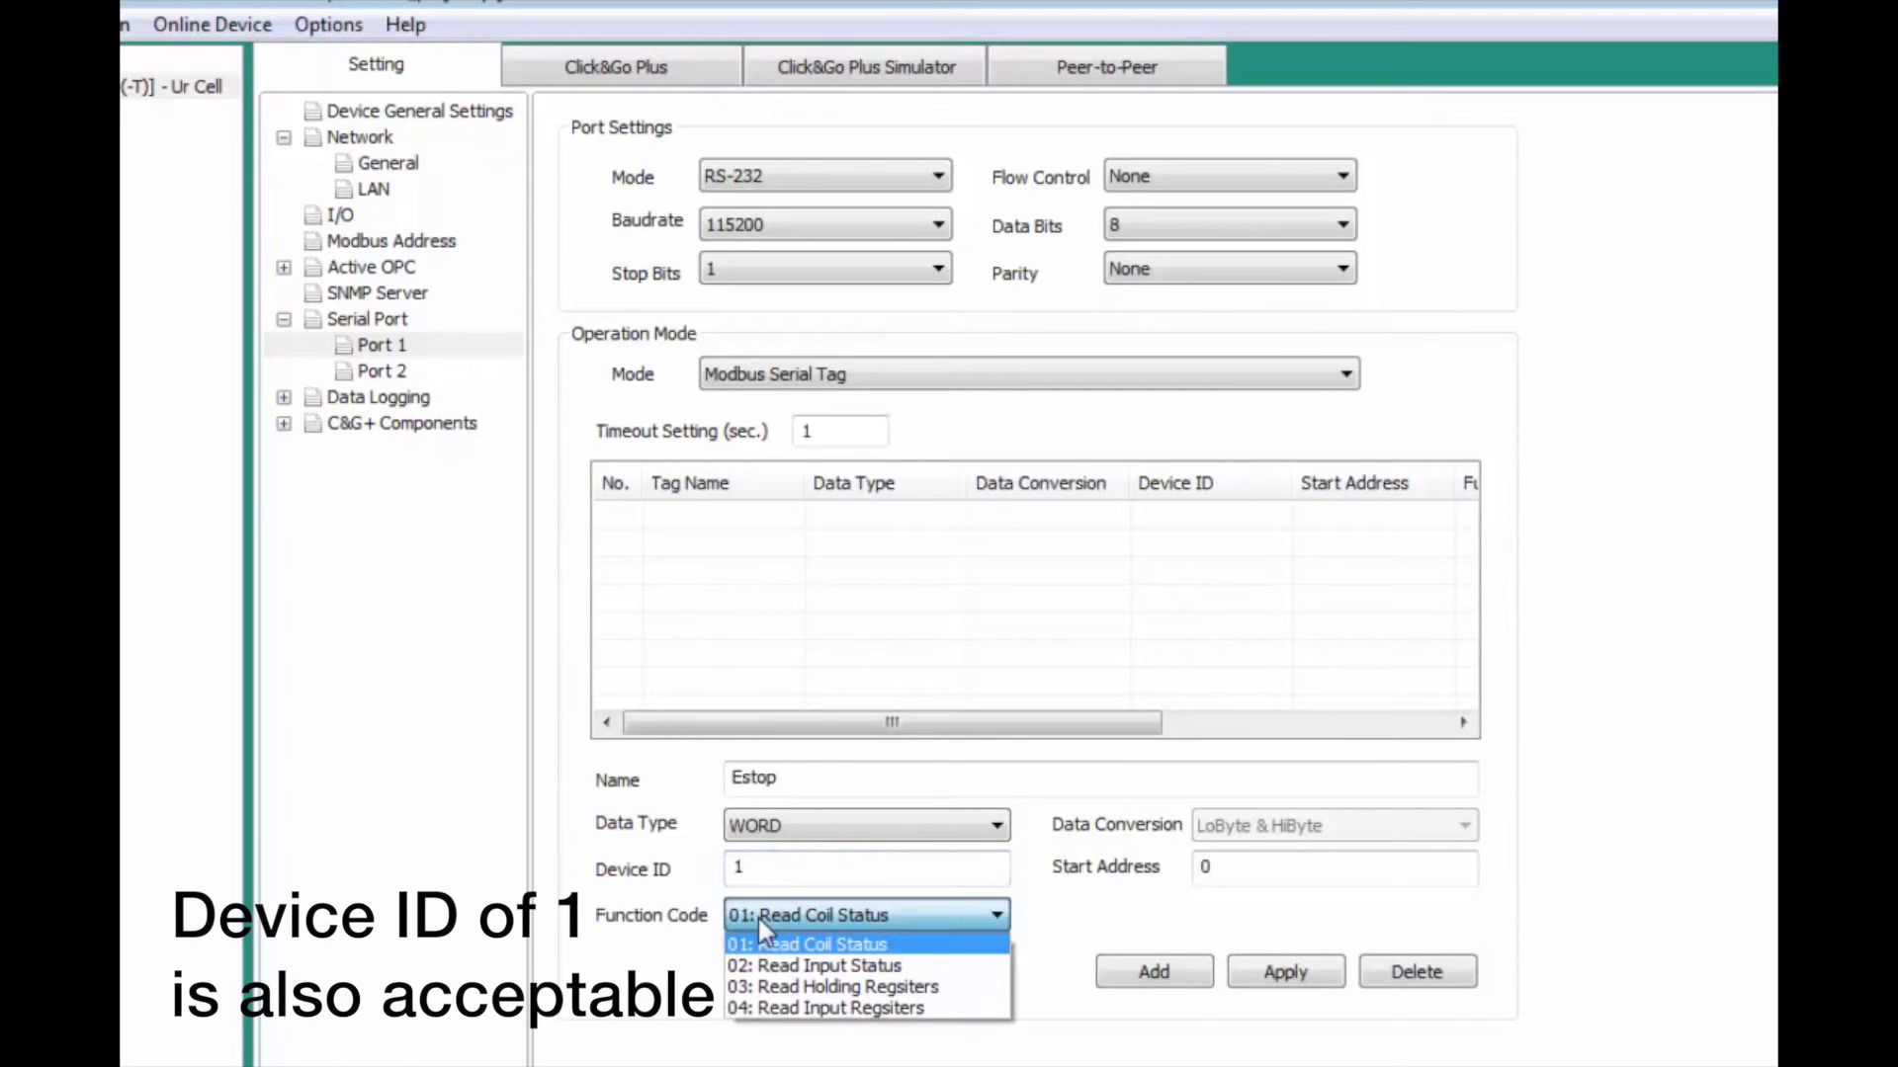
{"action": "left_click", "coordinate": [786, 1008]}
{"action": "left_click_drag", "start_coordinate": [1221, 869], "coordinate": [1180, 877]}
{"action": "type", "text": "262"}
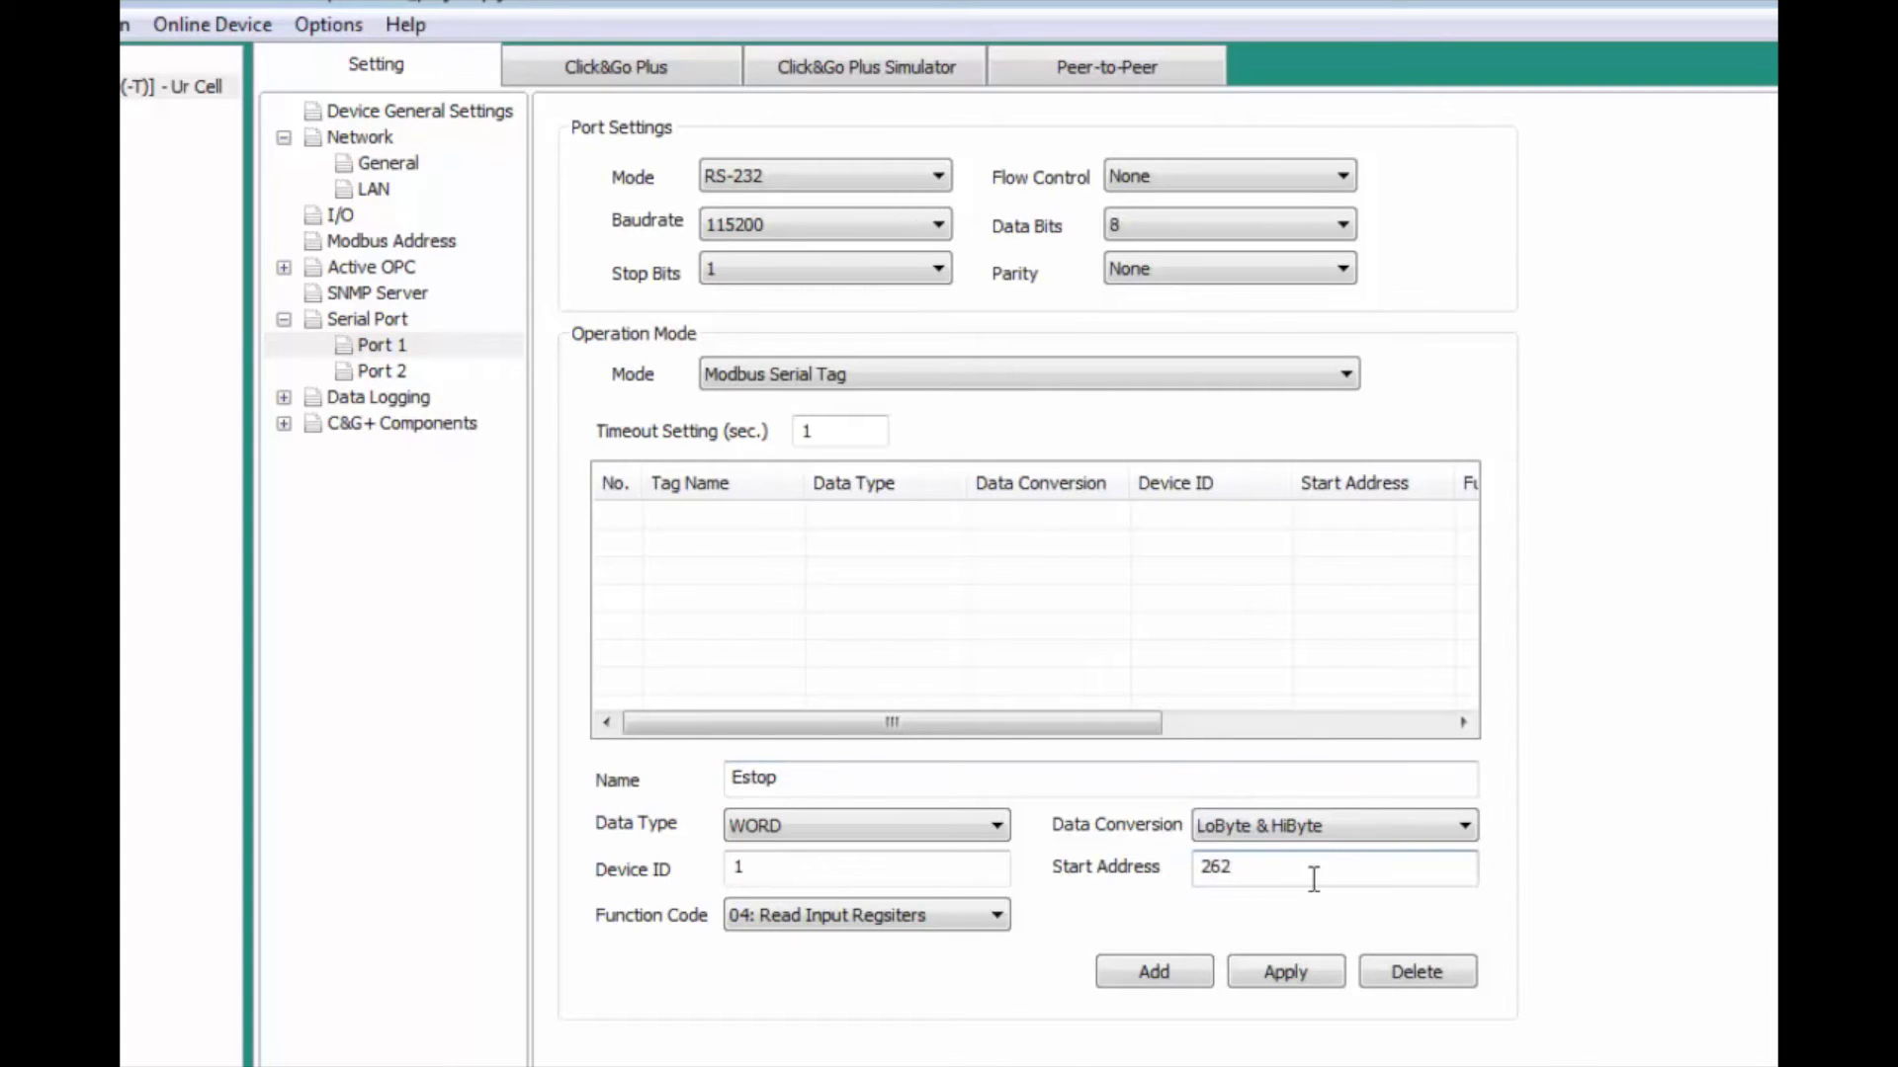
{"action": "left_click", "coordinate": [1155, 971]}
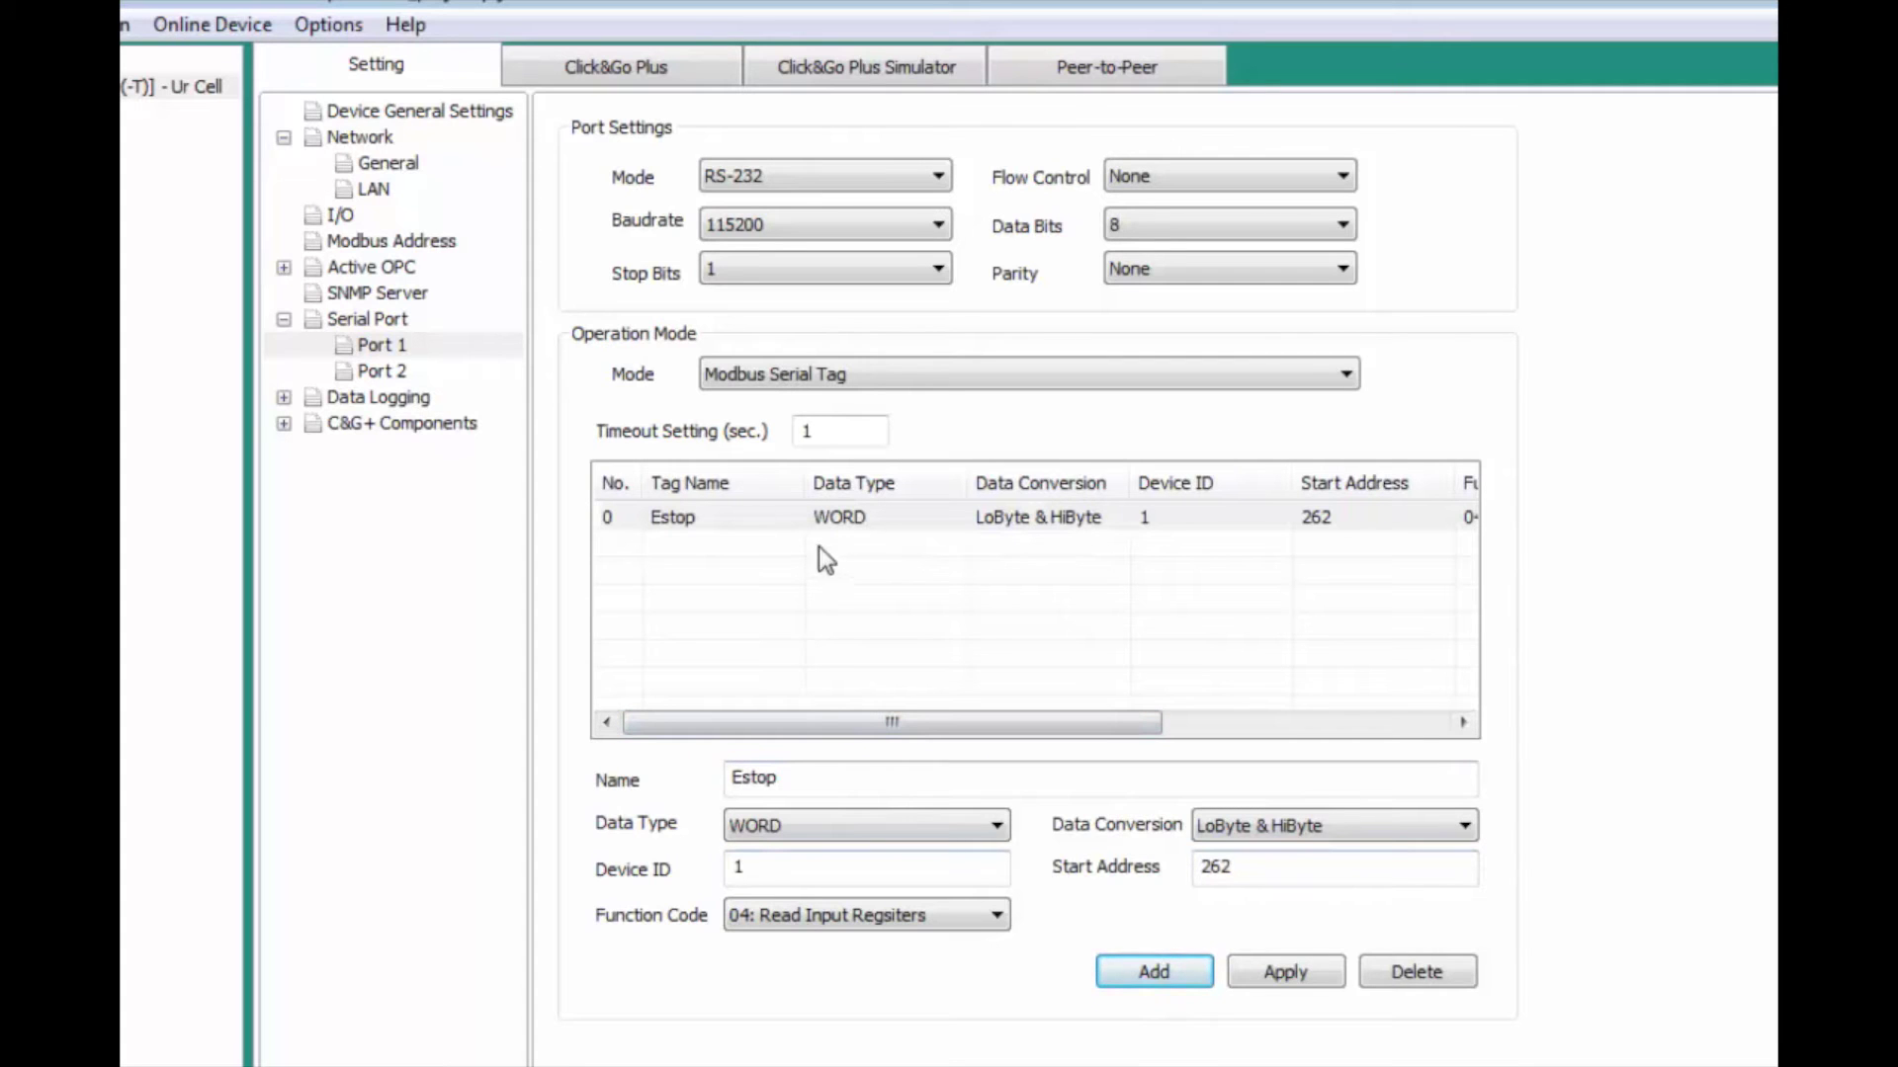
{"action": "left_click", "coordinate": [278, 428]}
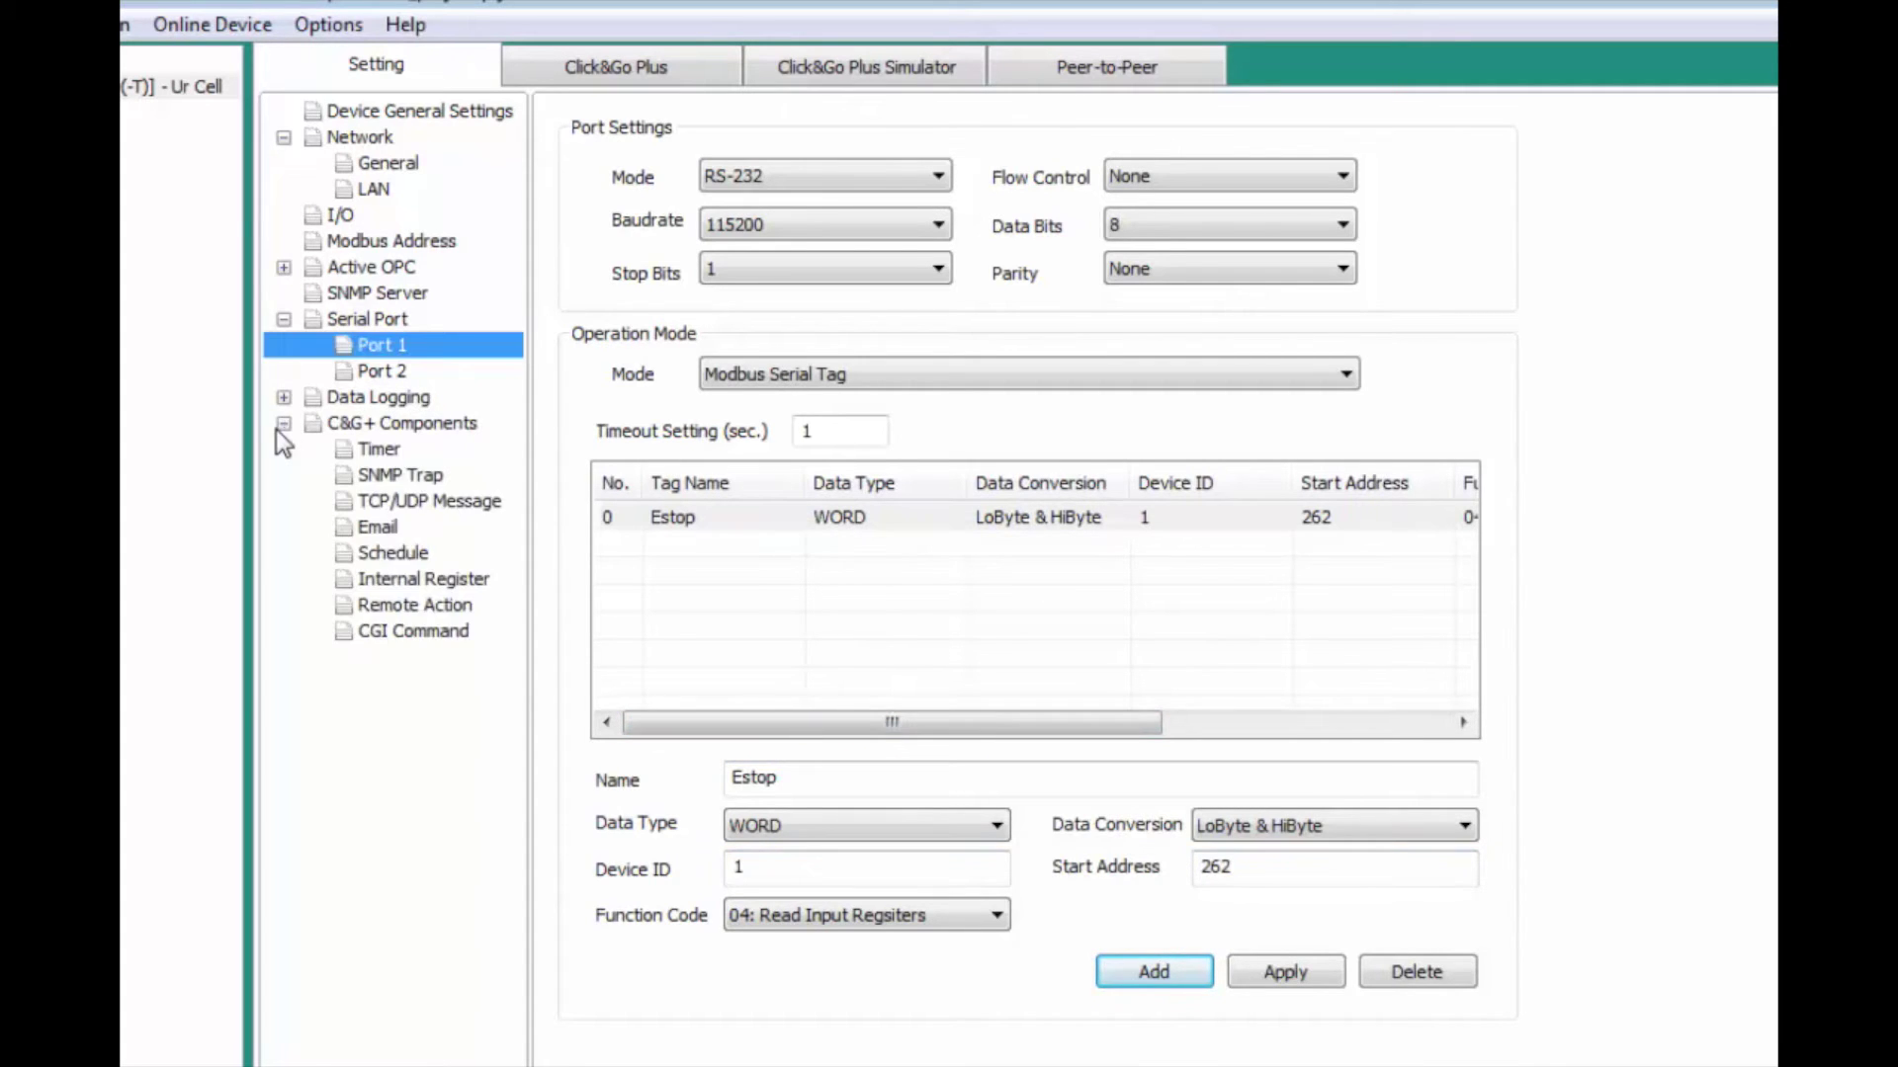
Step: Set Email to a private server mail.smtp2go.com, port 2525, with LOGIN authentication
{"action": "left_click", "coordinate": [373, 527]}
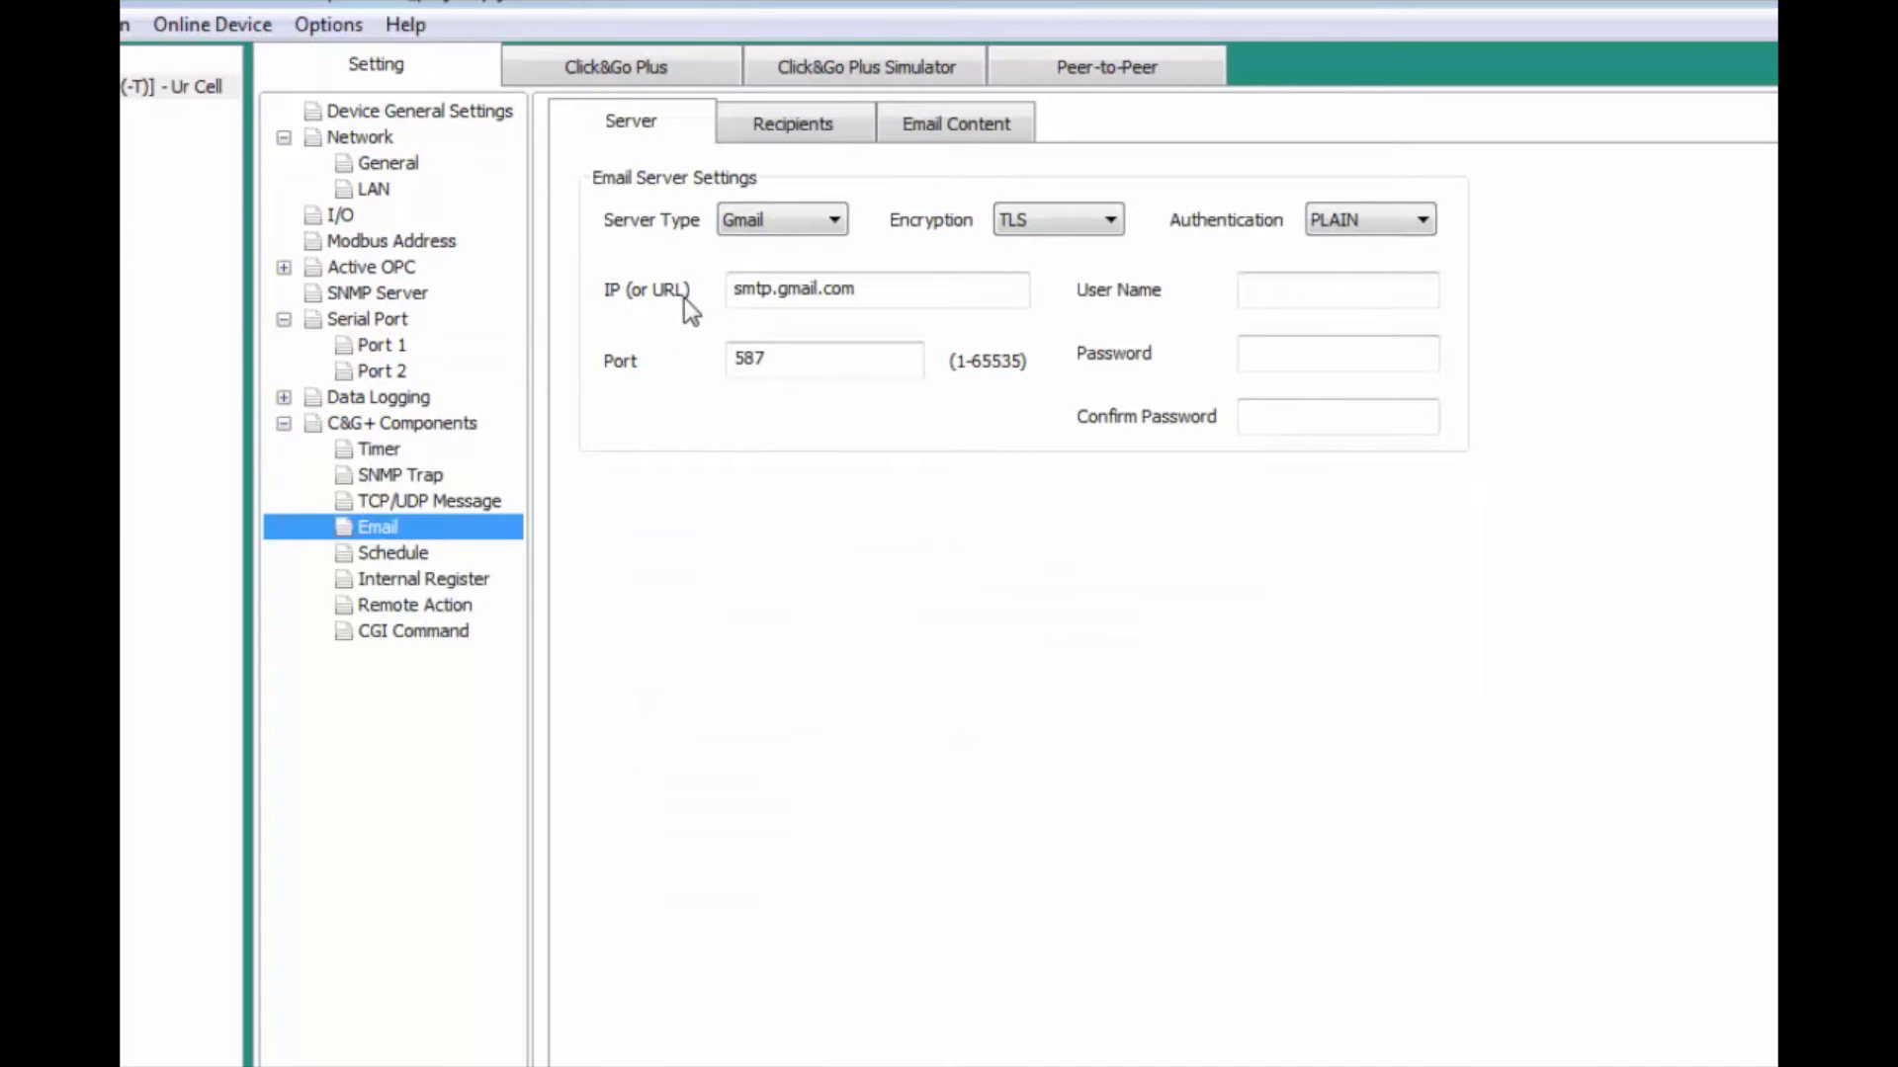
{"action": "left_click", "coordinate": [755, 218]}
{"action": "left_click", "coordinate": [762, 271]}
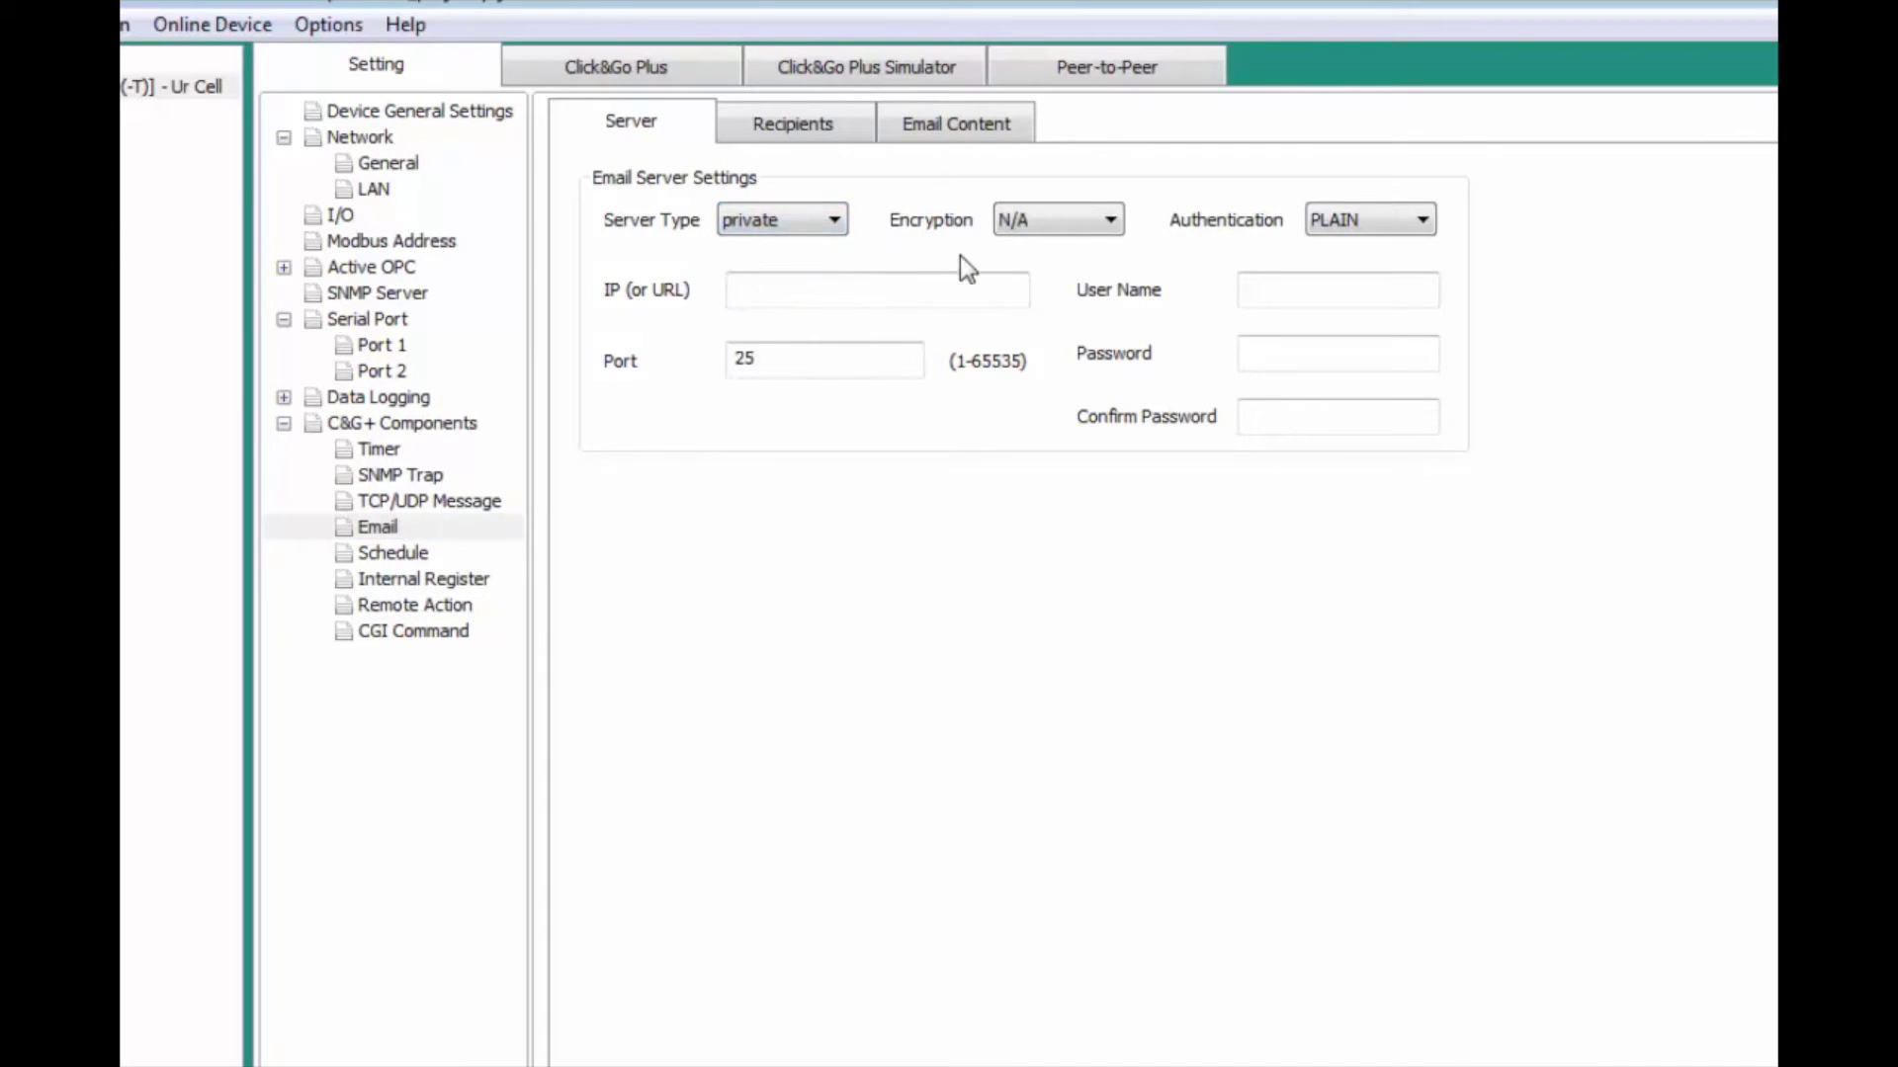
{"action": "left_click", "coordinate": [1346, 220]}
{"action": "left_click", "coordinate": [1341, 268]}
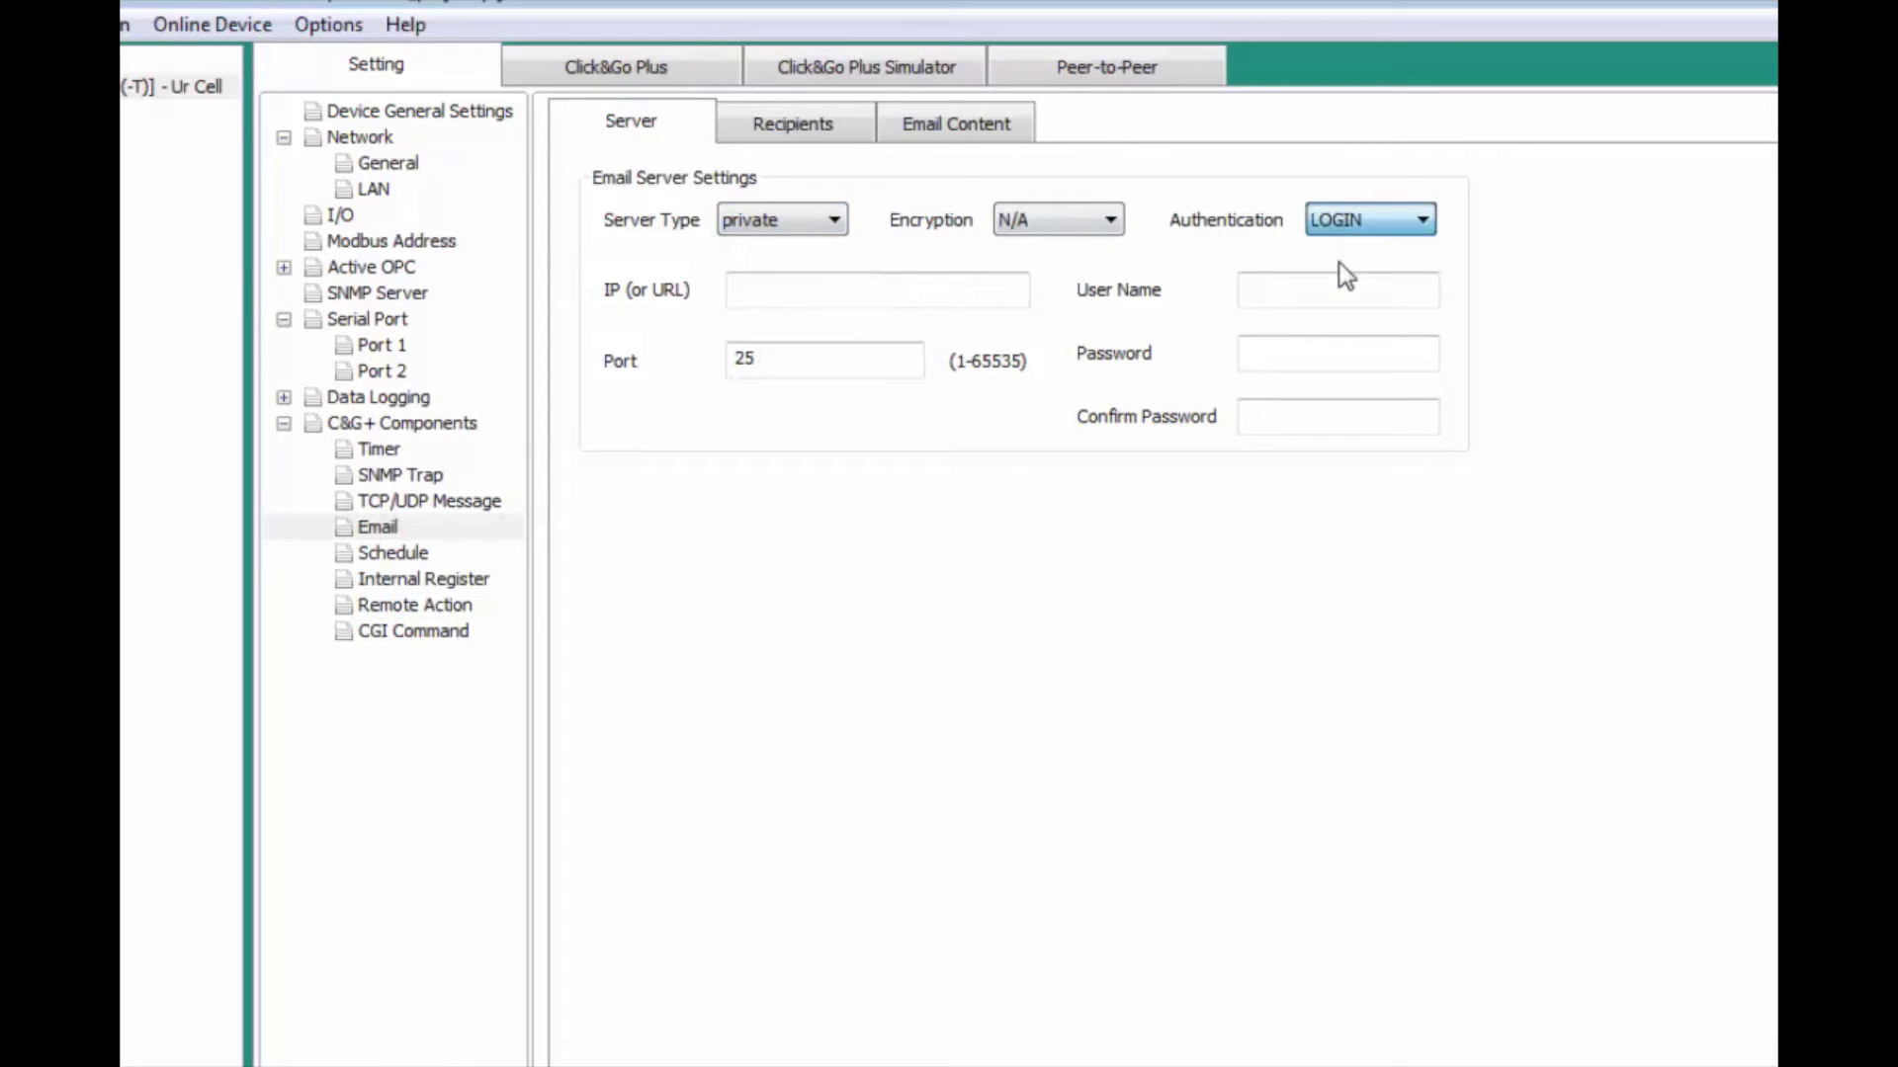
{"action": "left_click", "coordinate": [900, 298]}
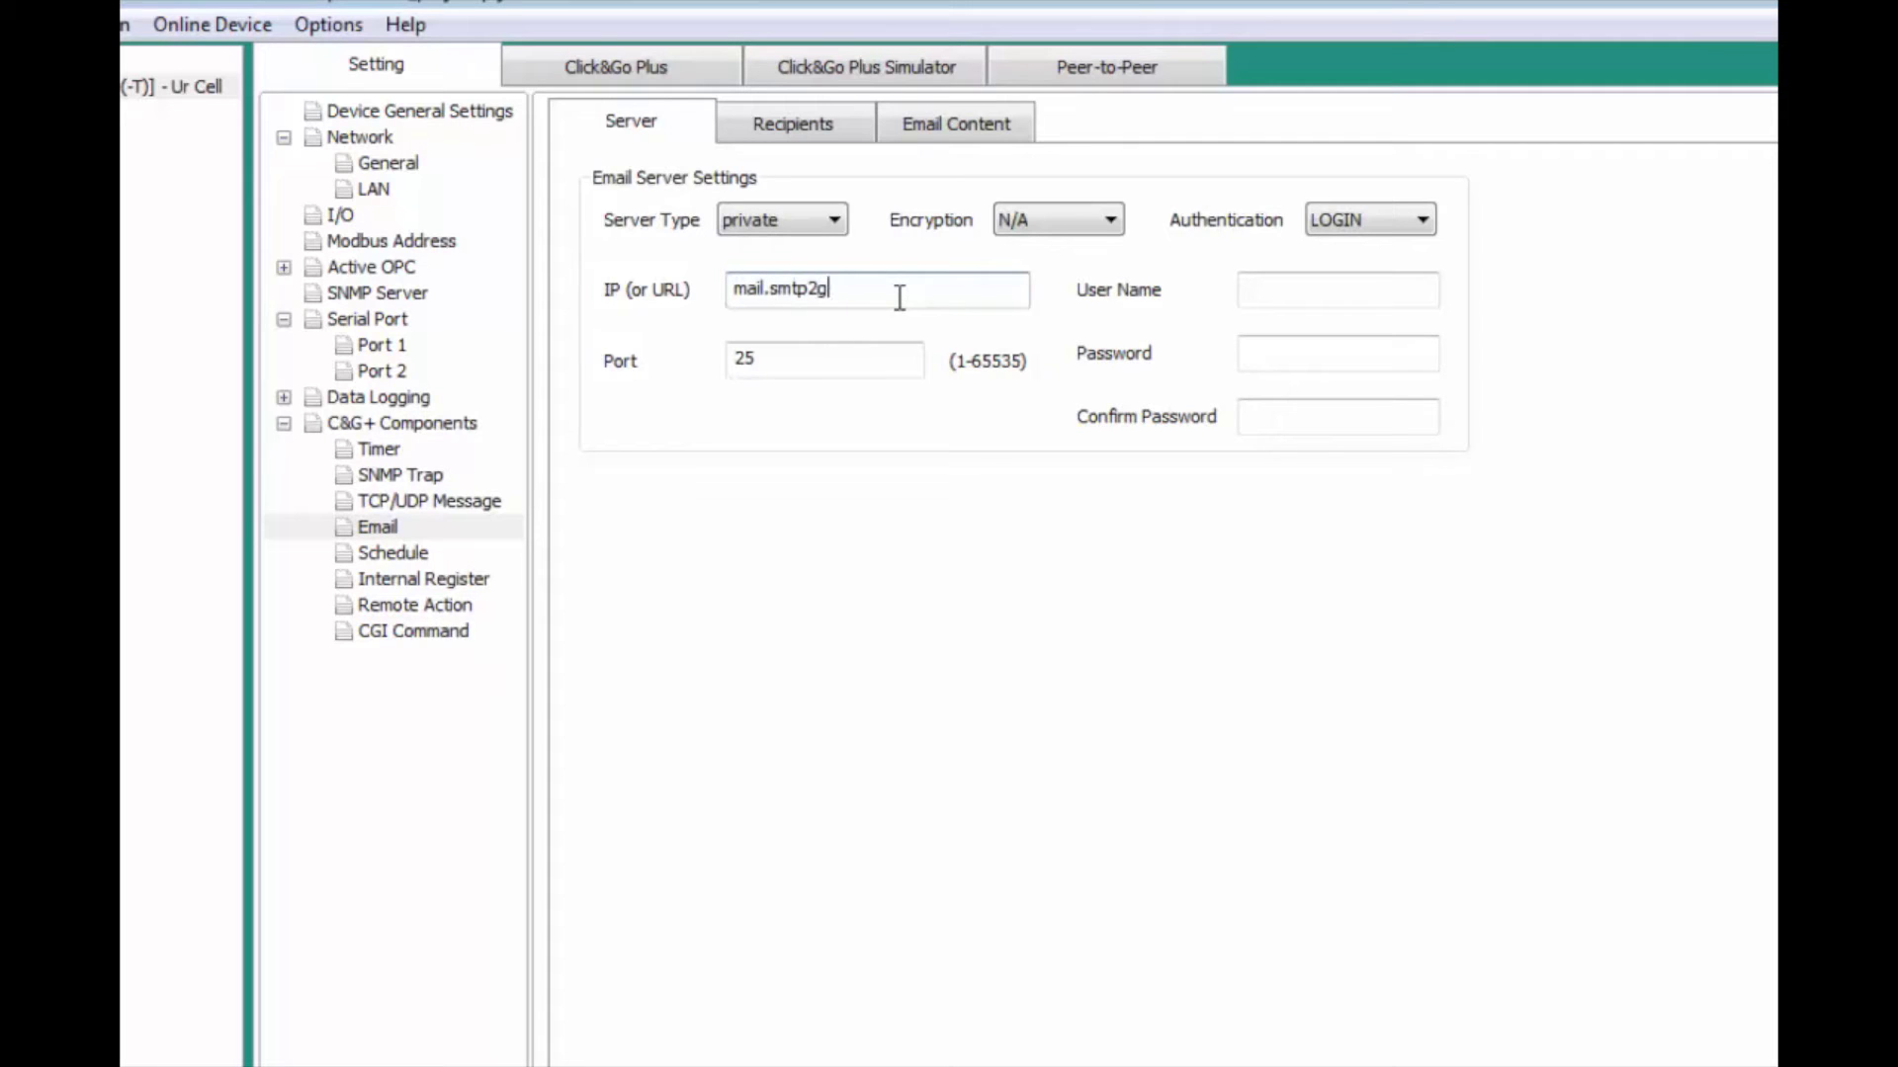
{"action": "left_click", "coordinate": [883, 357]}
Step: Enter the mail account user name and password, and confirm the password
{"action": "left_click", "coordinate": [1300, 292]}
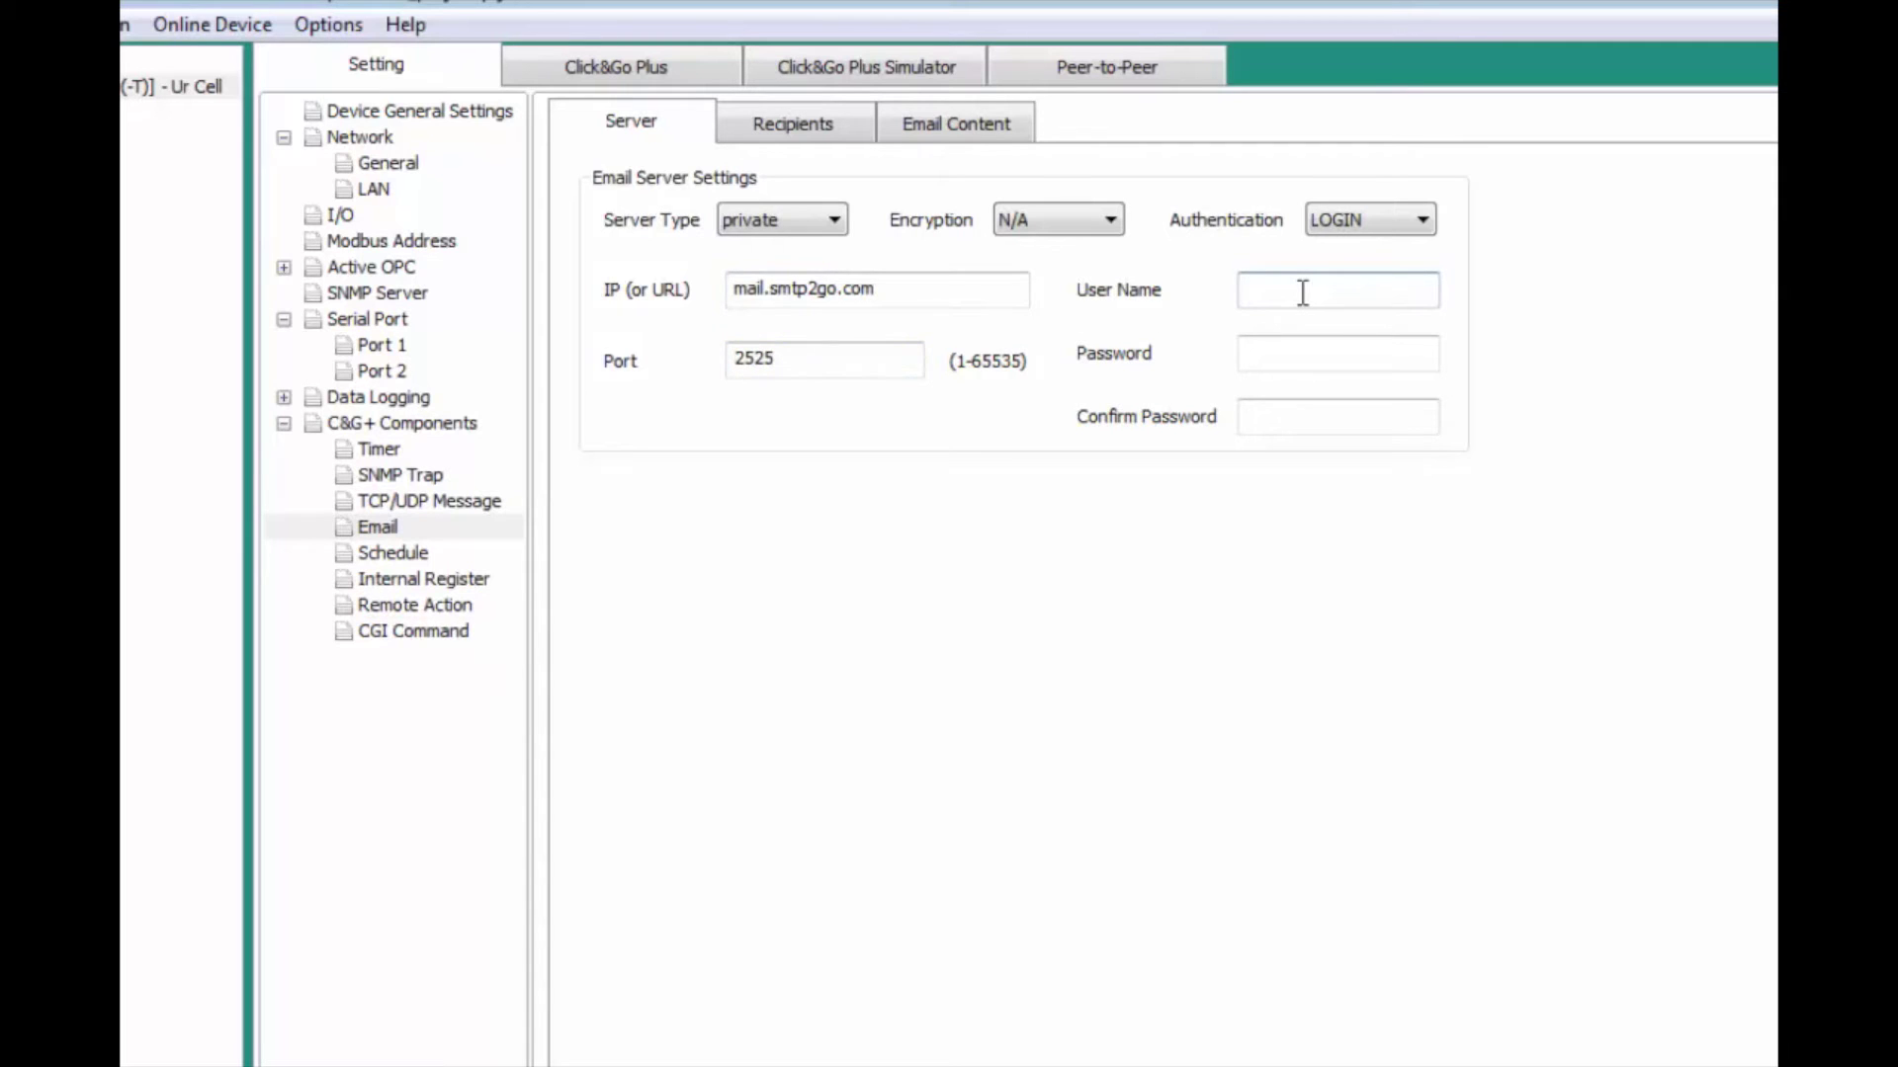
{"action": "type", "text": "st"}
{"action": "key", "text": "Tab"}
{"action": "type", "text": "************"}
{"action": "key", "text": "Tab"}
{"action": "type", "text": "************"}
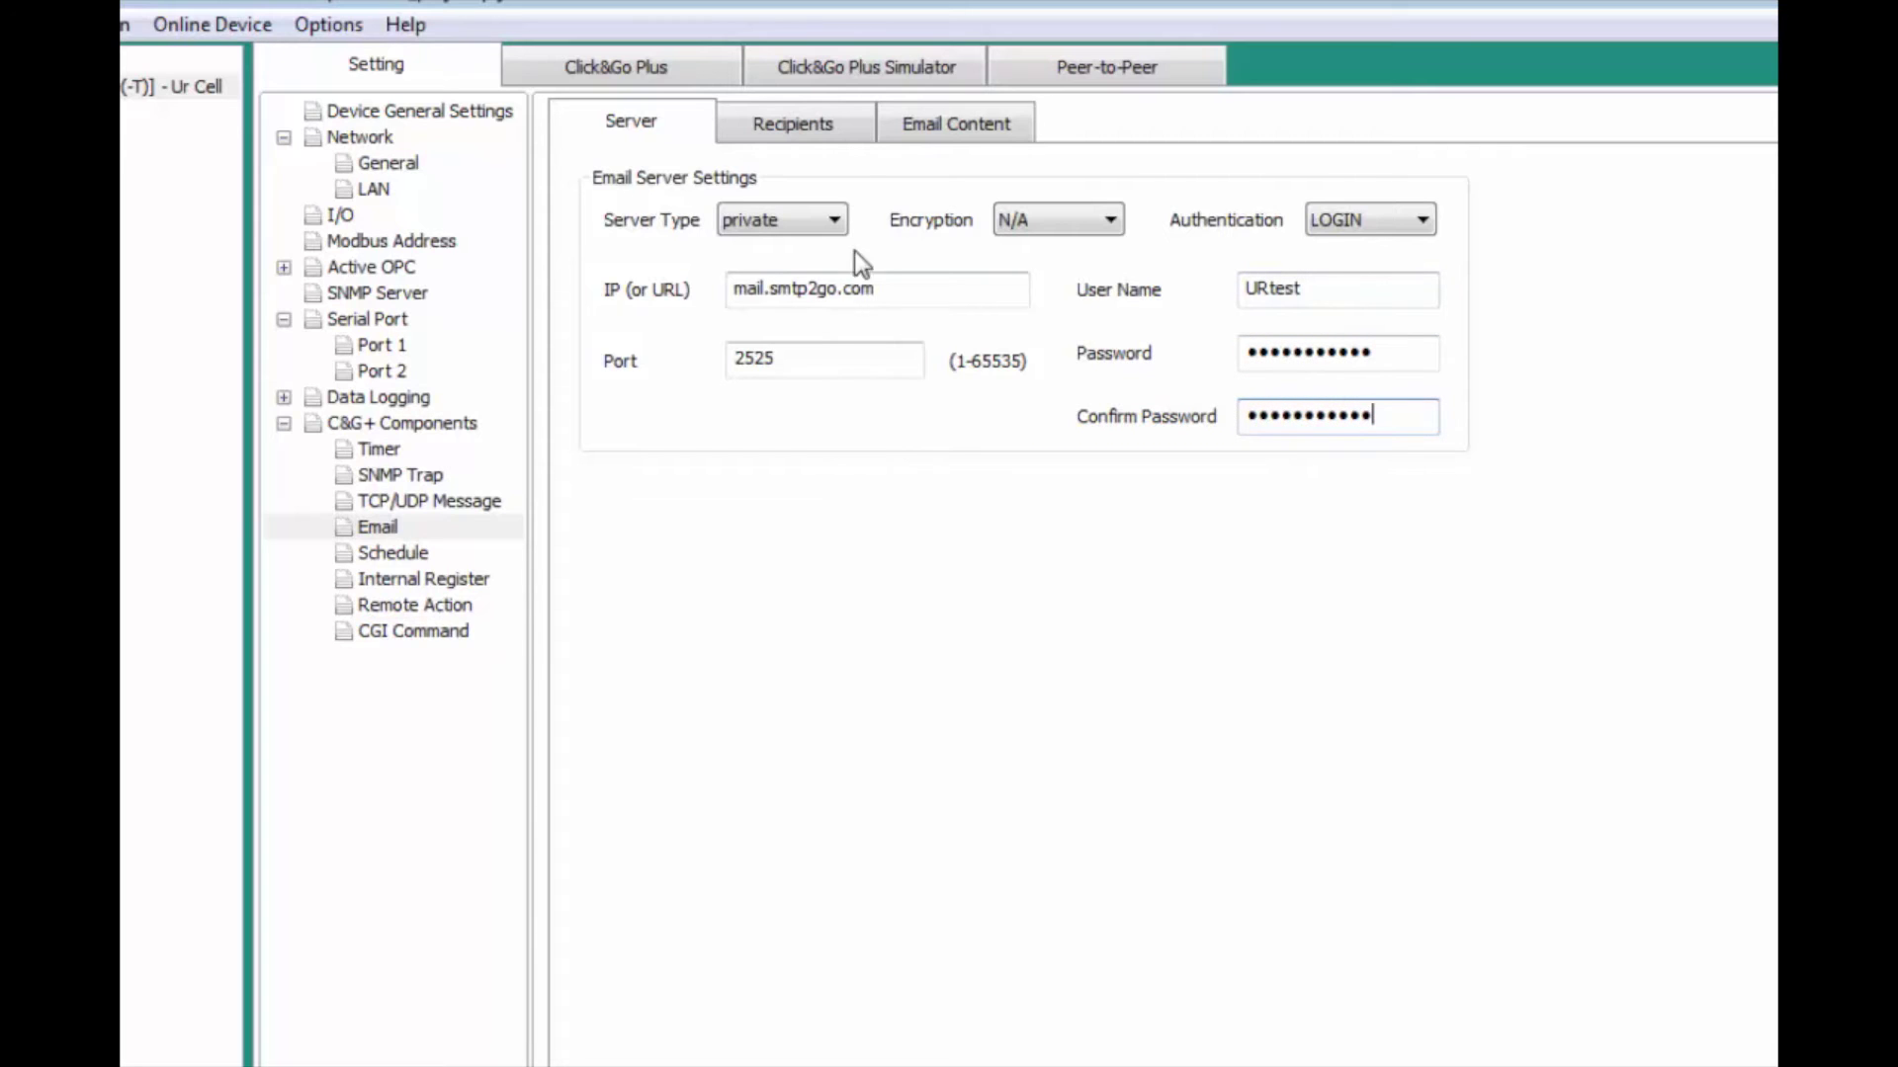
{"action": "left_click", "coordinate": [820, 132]}
Step: Enter the recipient's name and e-mail address and add them as the first alert recipient
{"action": "left_click", "coordinate": [800, 461]}
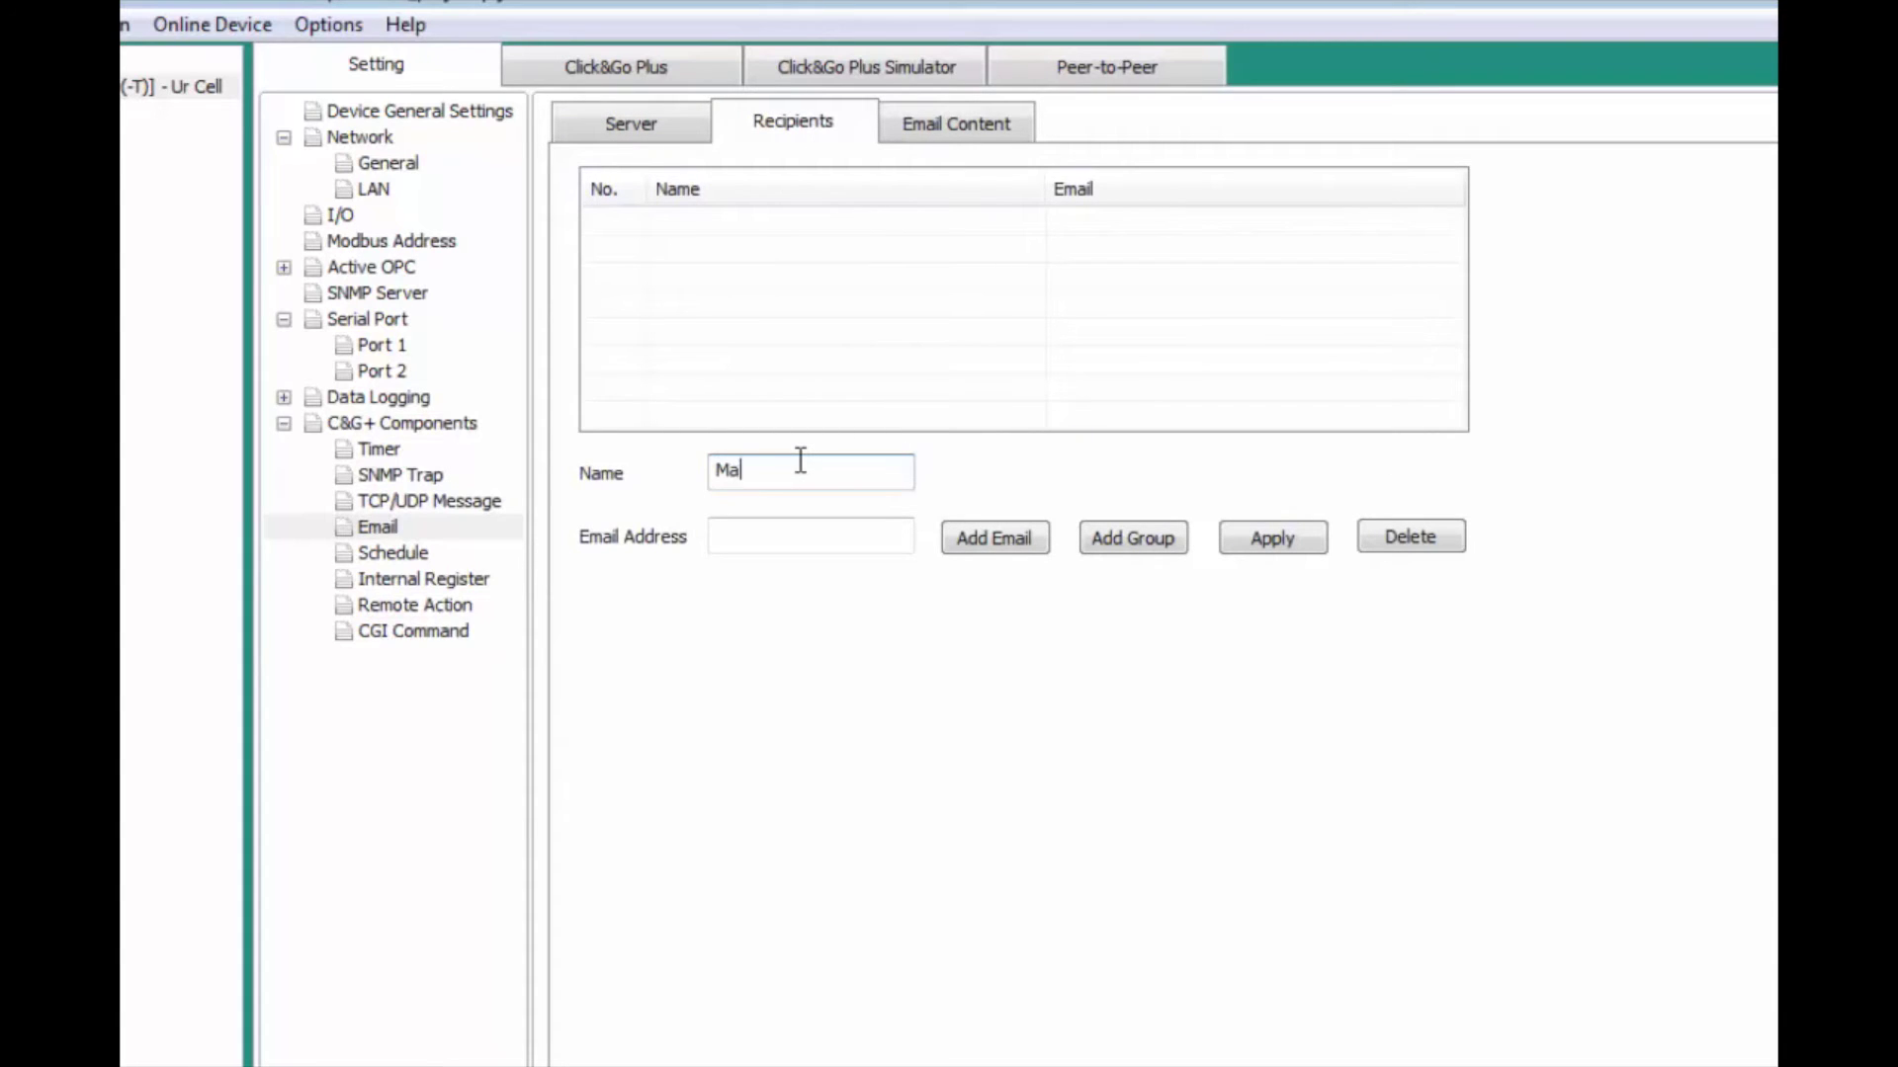
{"action": "key", "text": "Tab"}
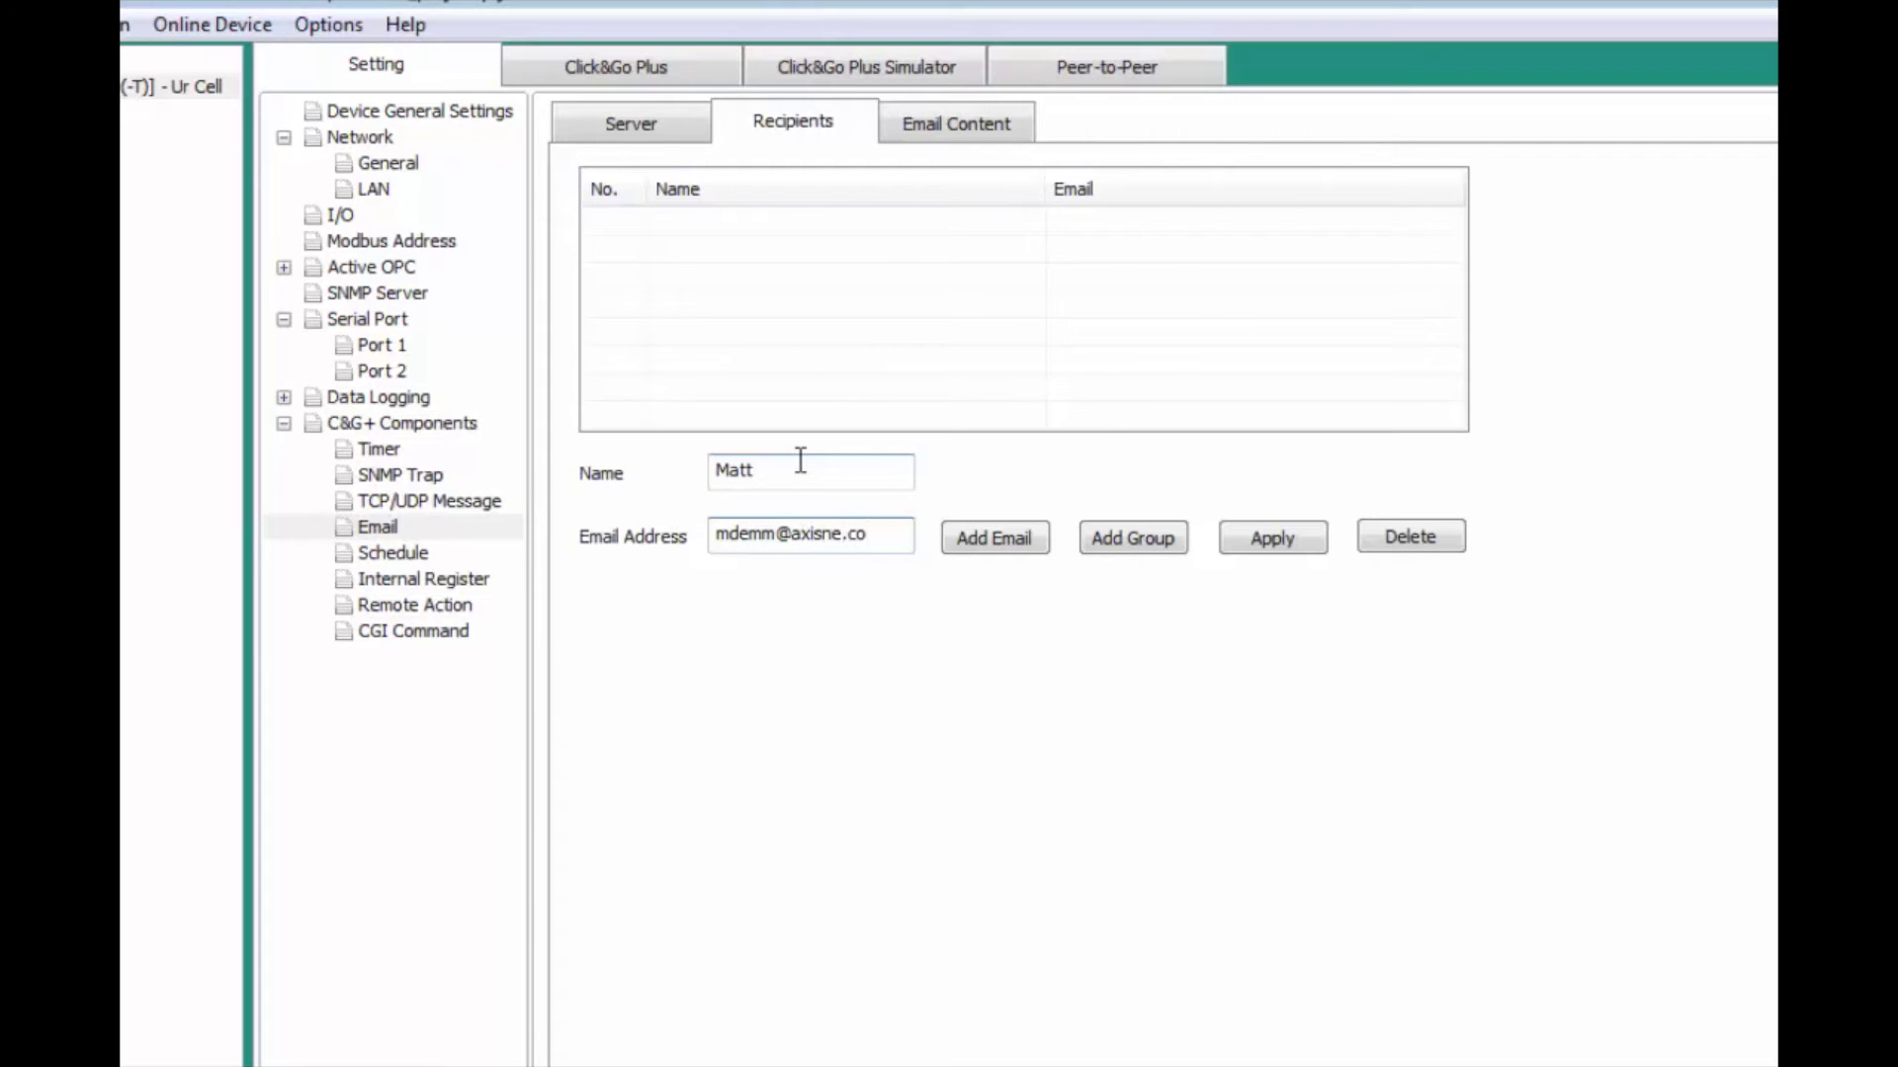
{"action": "left_click", "coordinate": [989, 547]}
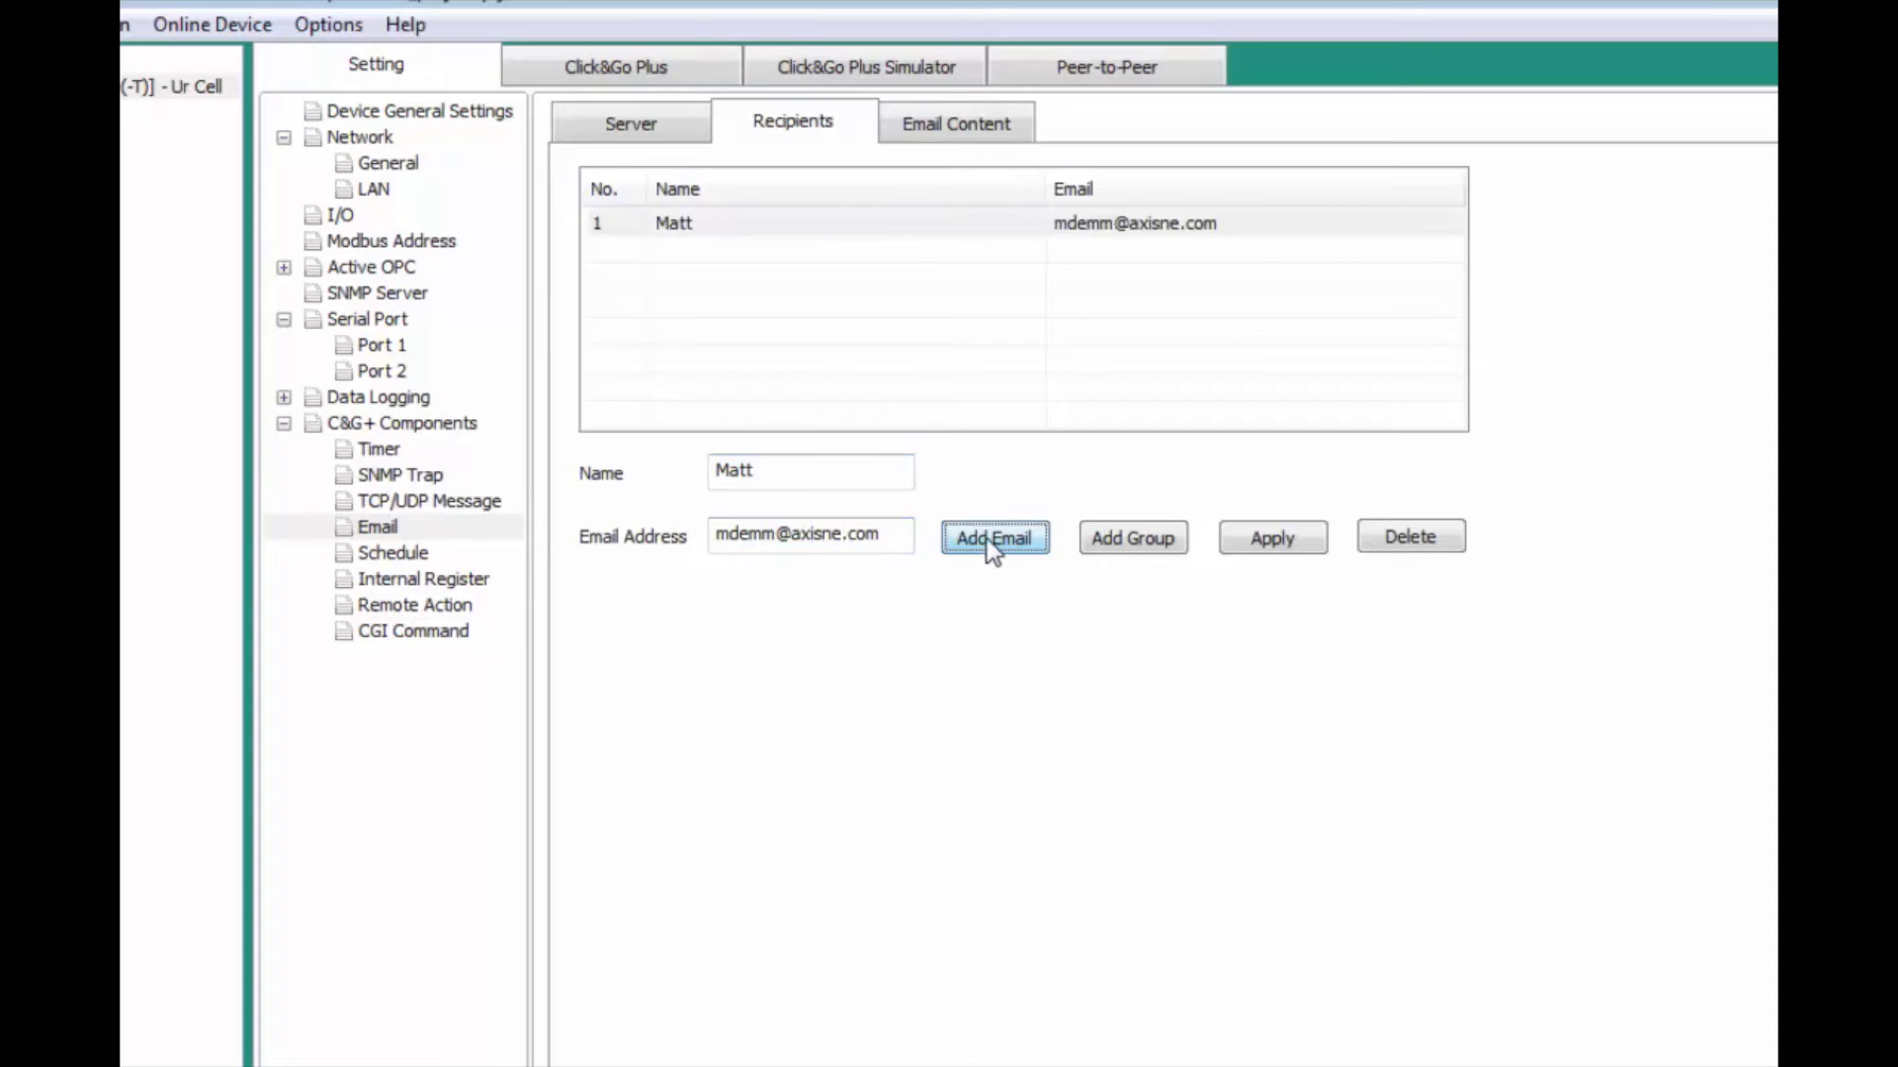
Step: Set the email subject to 'UR Cell Estopped', sender name 'UR', and fill in the sender's From address
{"action": "left_click", "coordinate": [922, 126]}
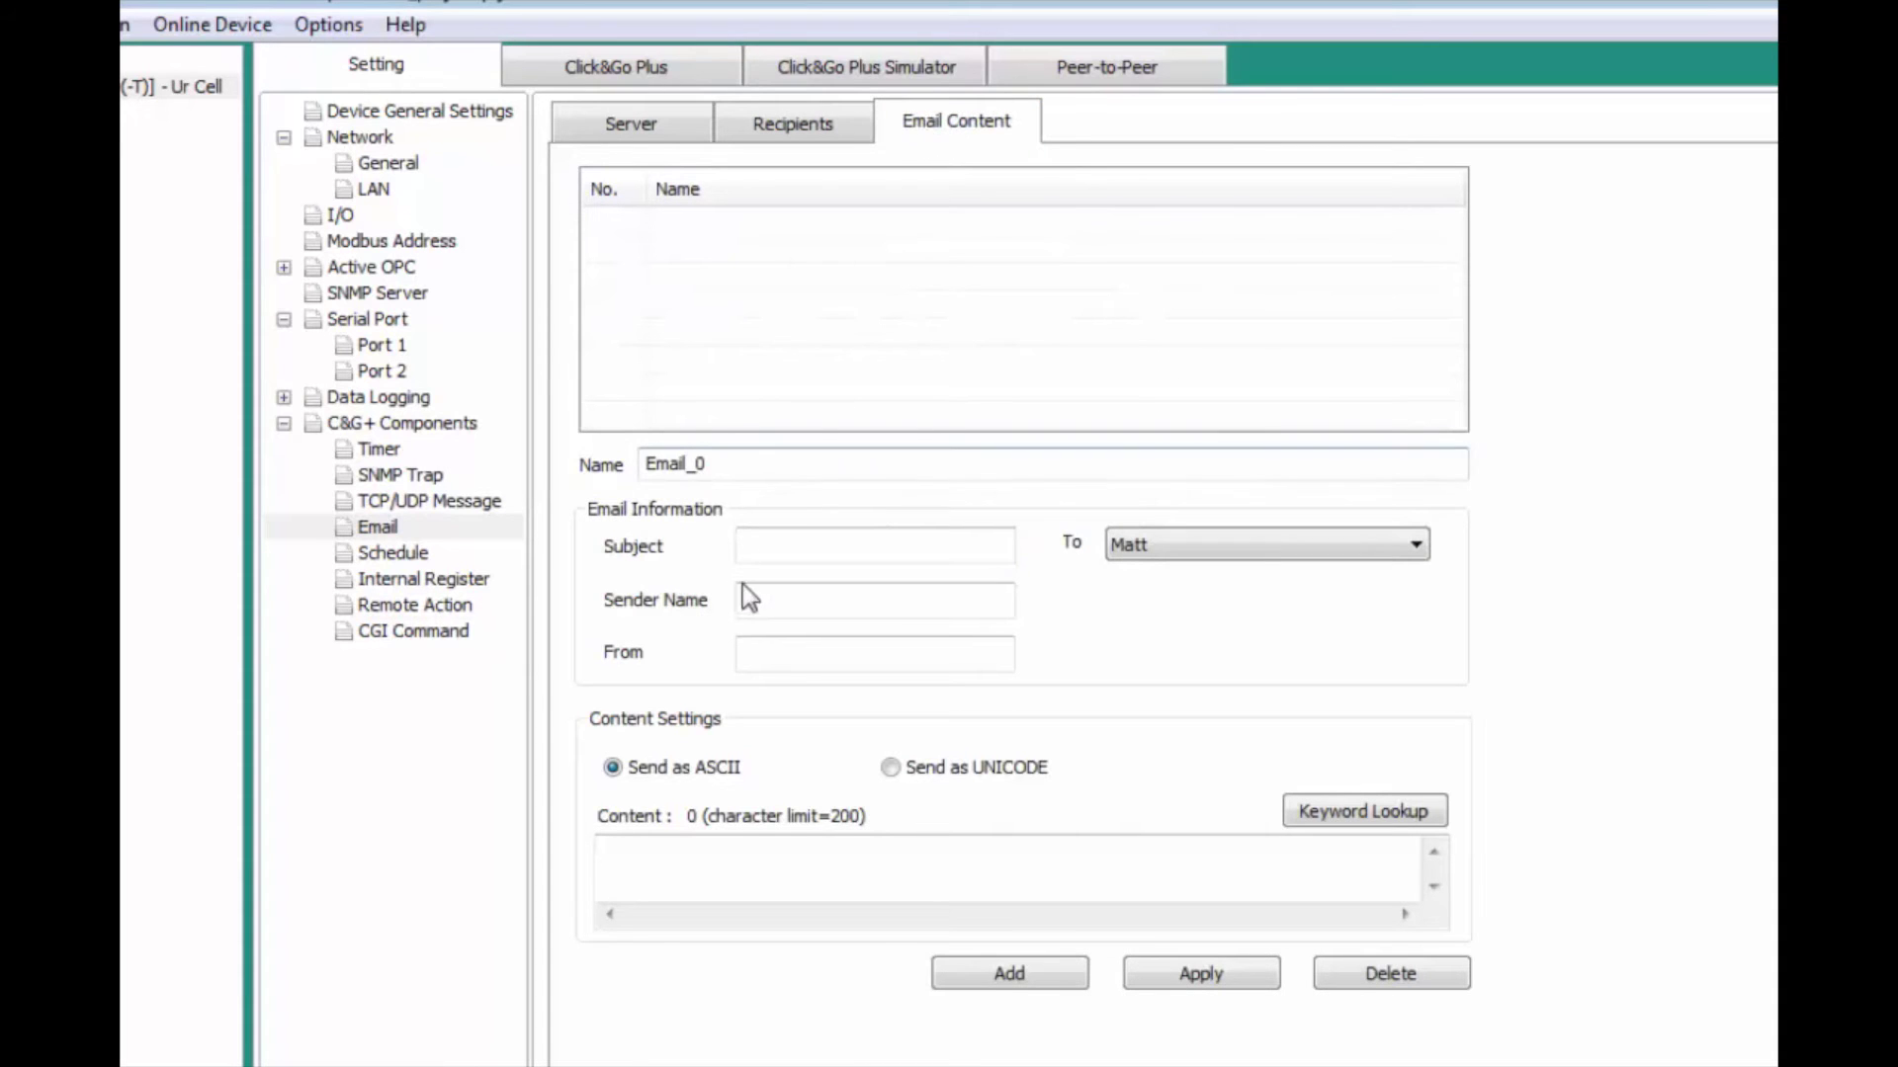
{"action": "left_click", "coordinate": [791, 544]}
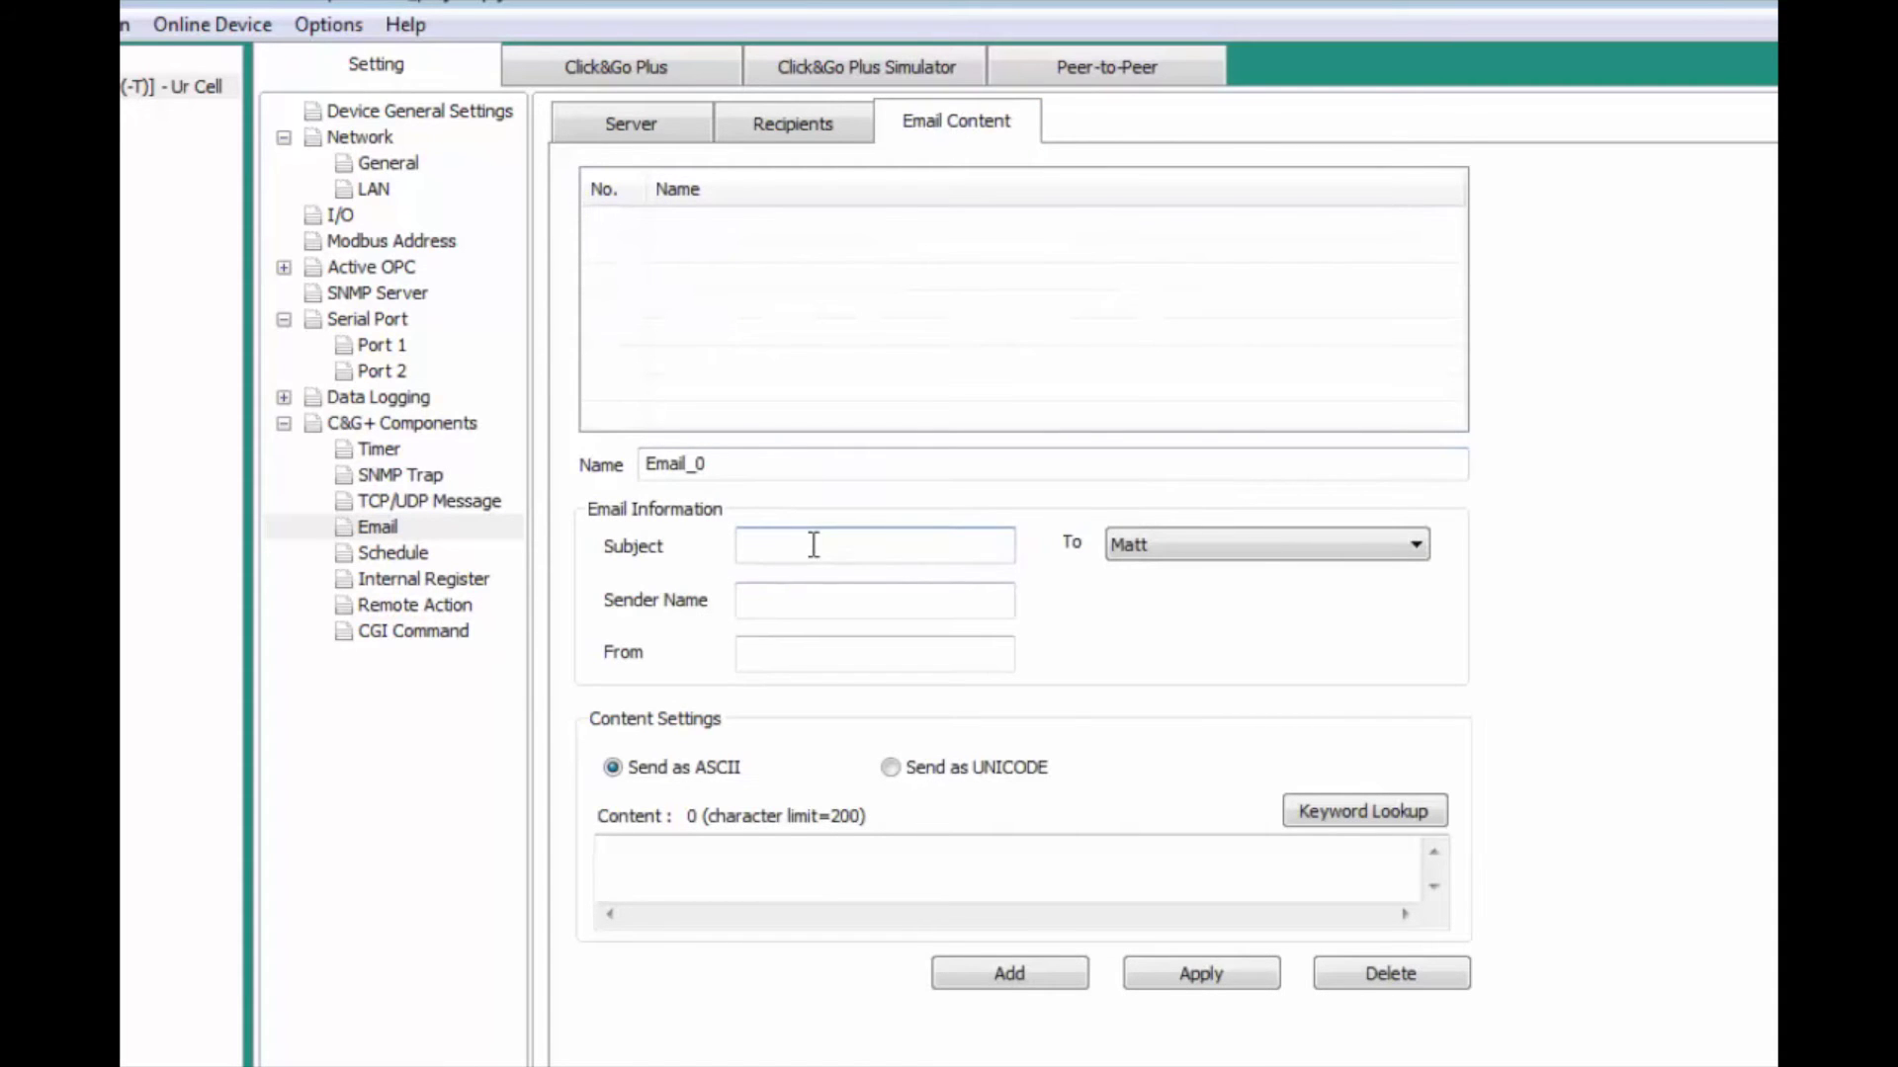
{"action": "type", "text": "UR Cell Estopped"}
{"action": "key", "text": "Tab"}
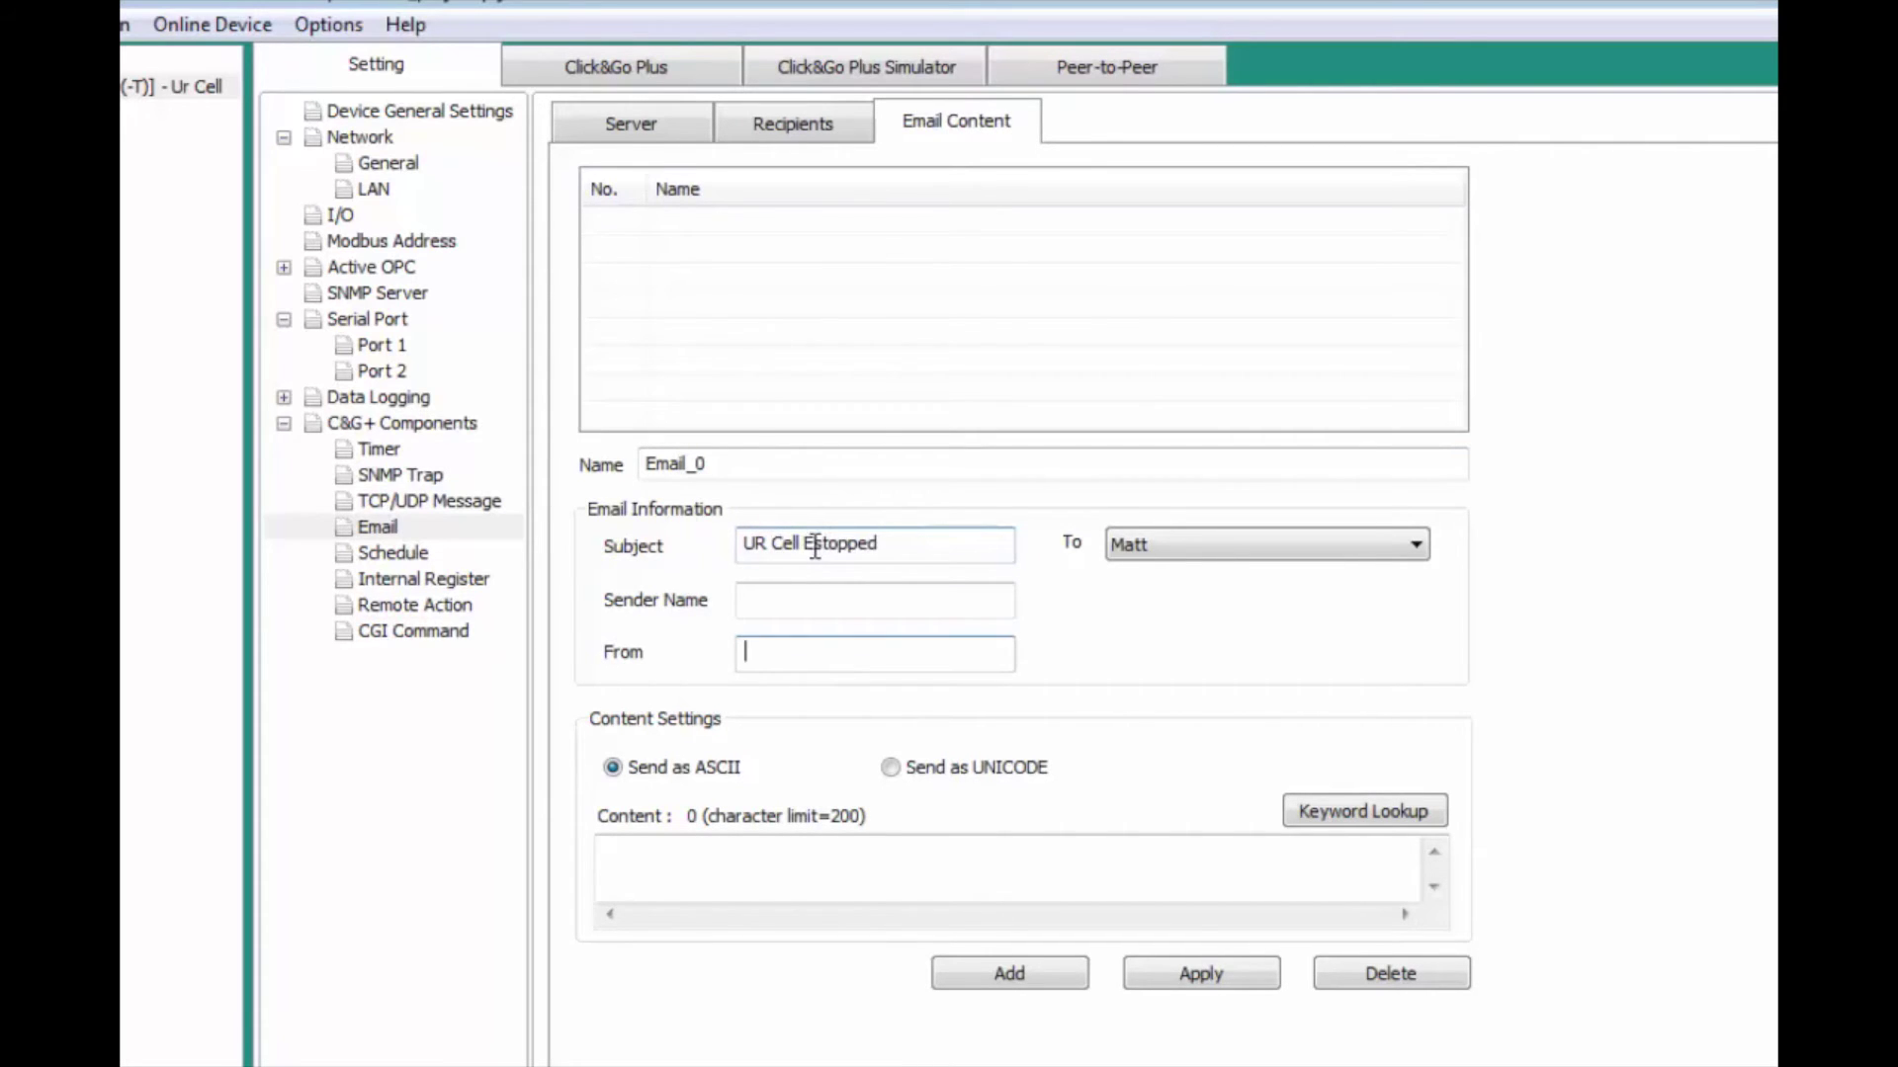
{"action": "left_click", "coordinate": [810, 594]}
{"action": "type", "text": "UR"}
{"action": "left_click", "coordinate": [756, 653]}
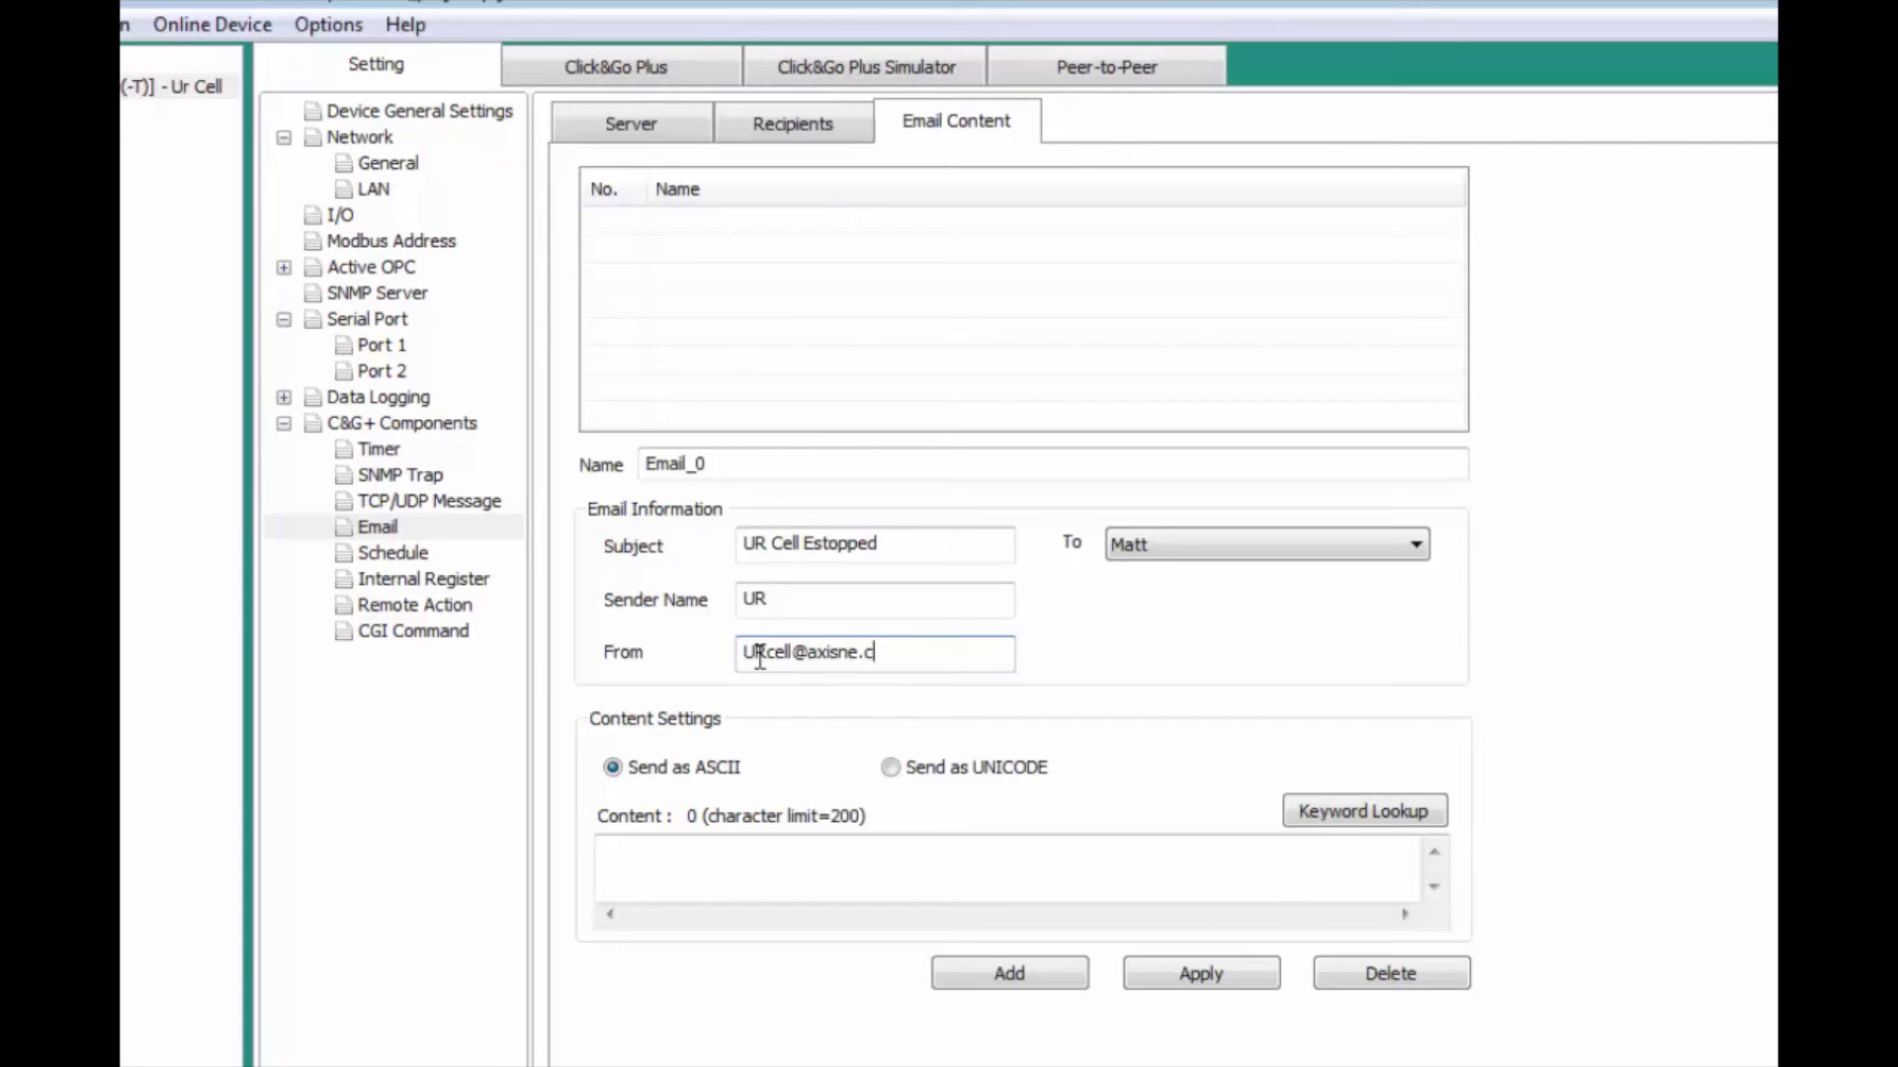
Step: Write the body 'The UR Cell has been emergency stopped as of' followed by $<TIME> and $<DATE>, and add it as Email_0
{"action": "left_click", "coordinate": [747, 852]}
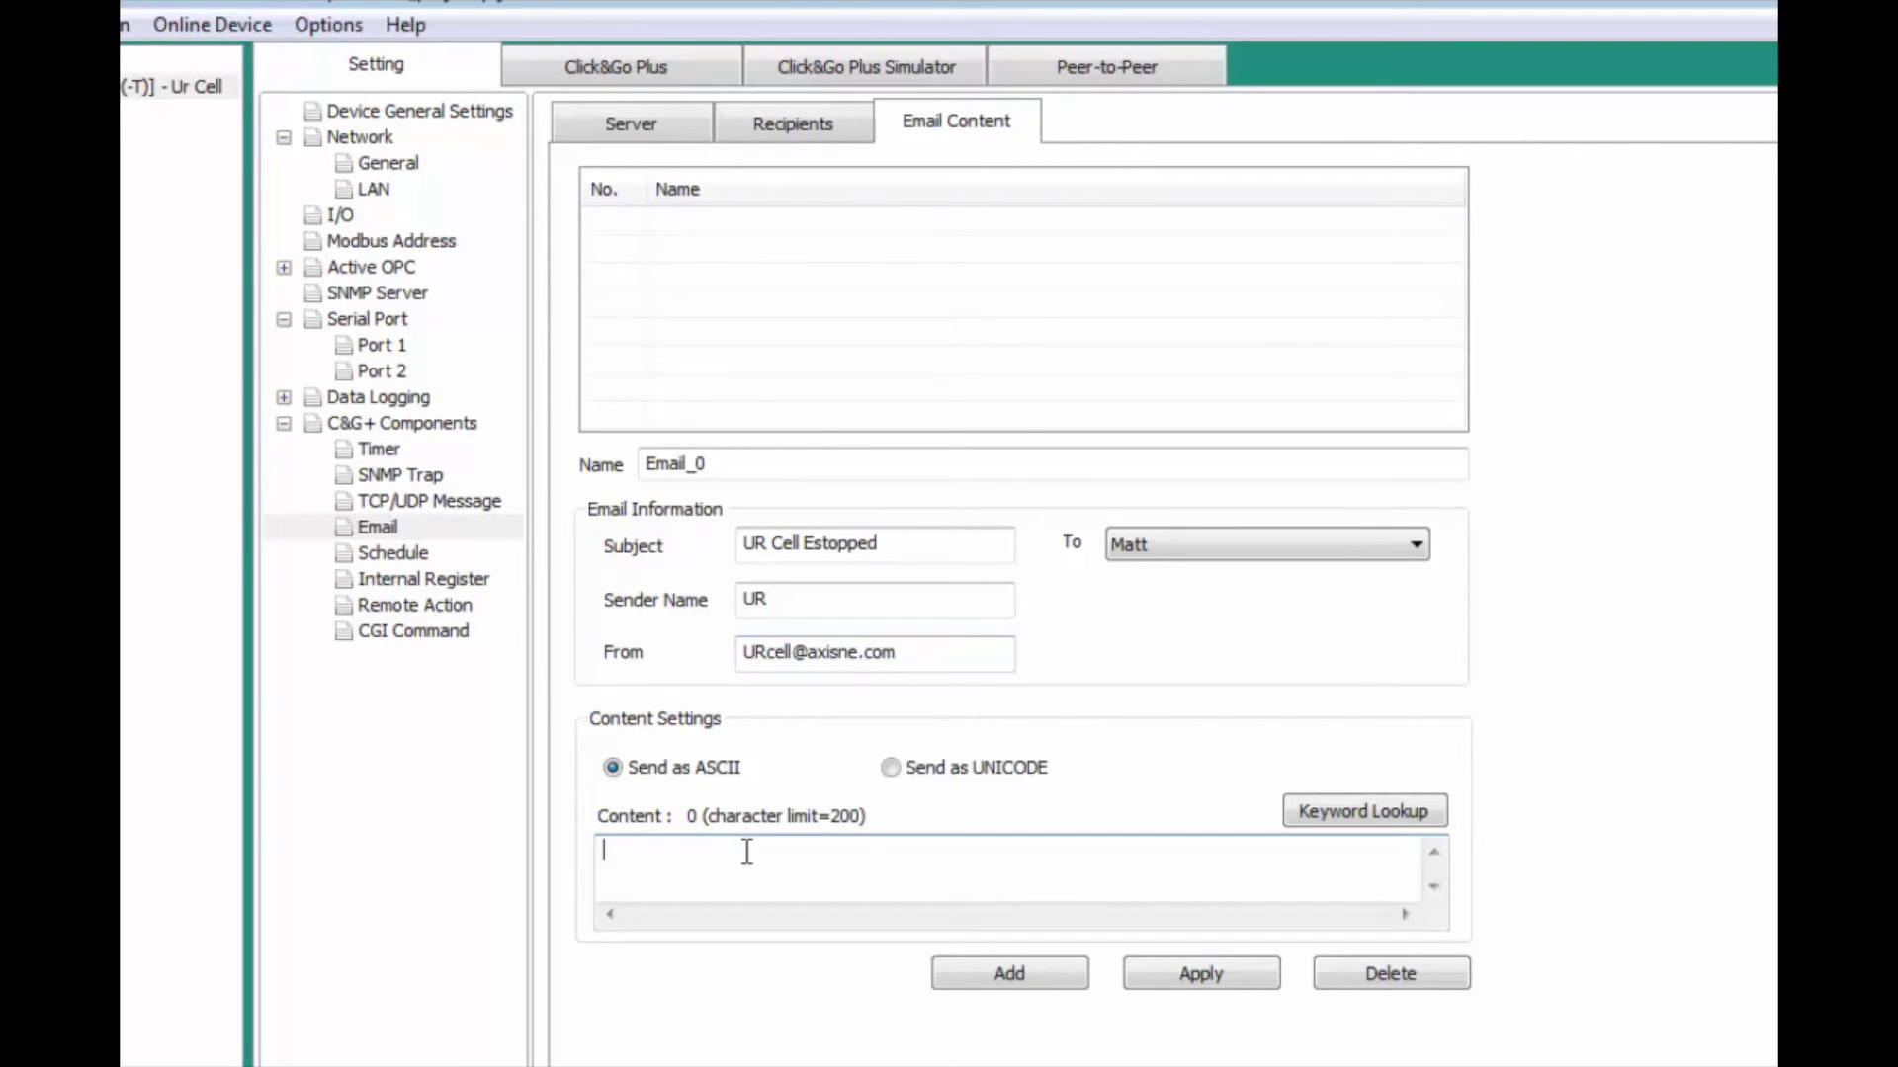
{"action": "type", "text": "The UR Cell has been "}
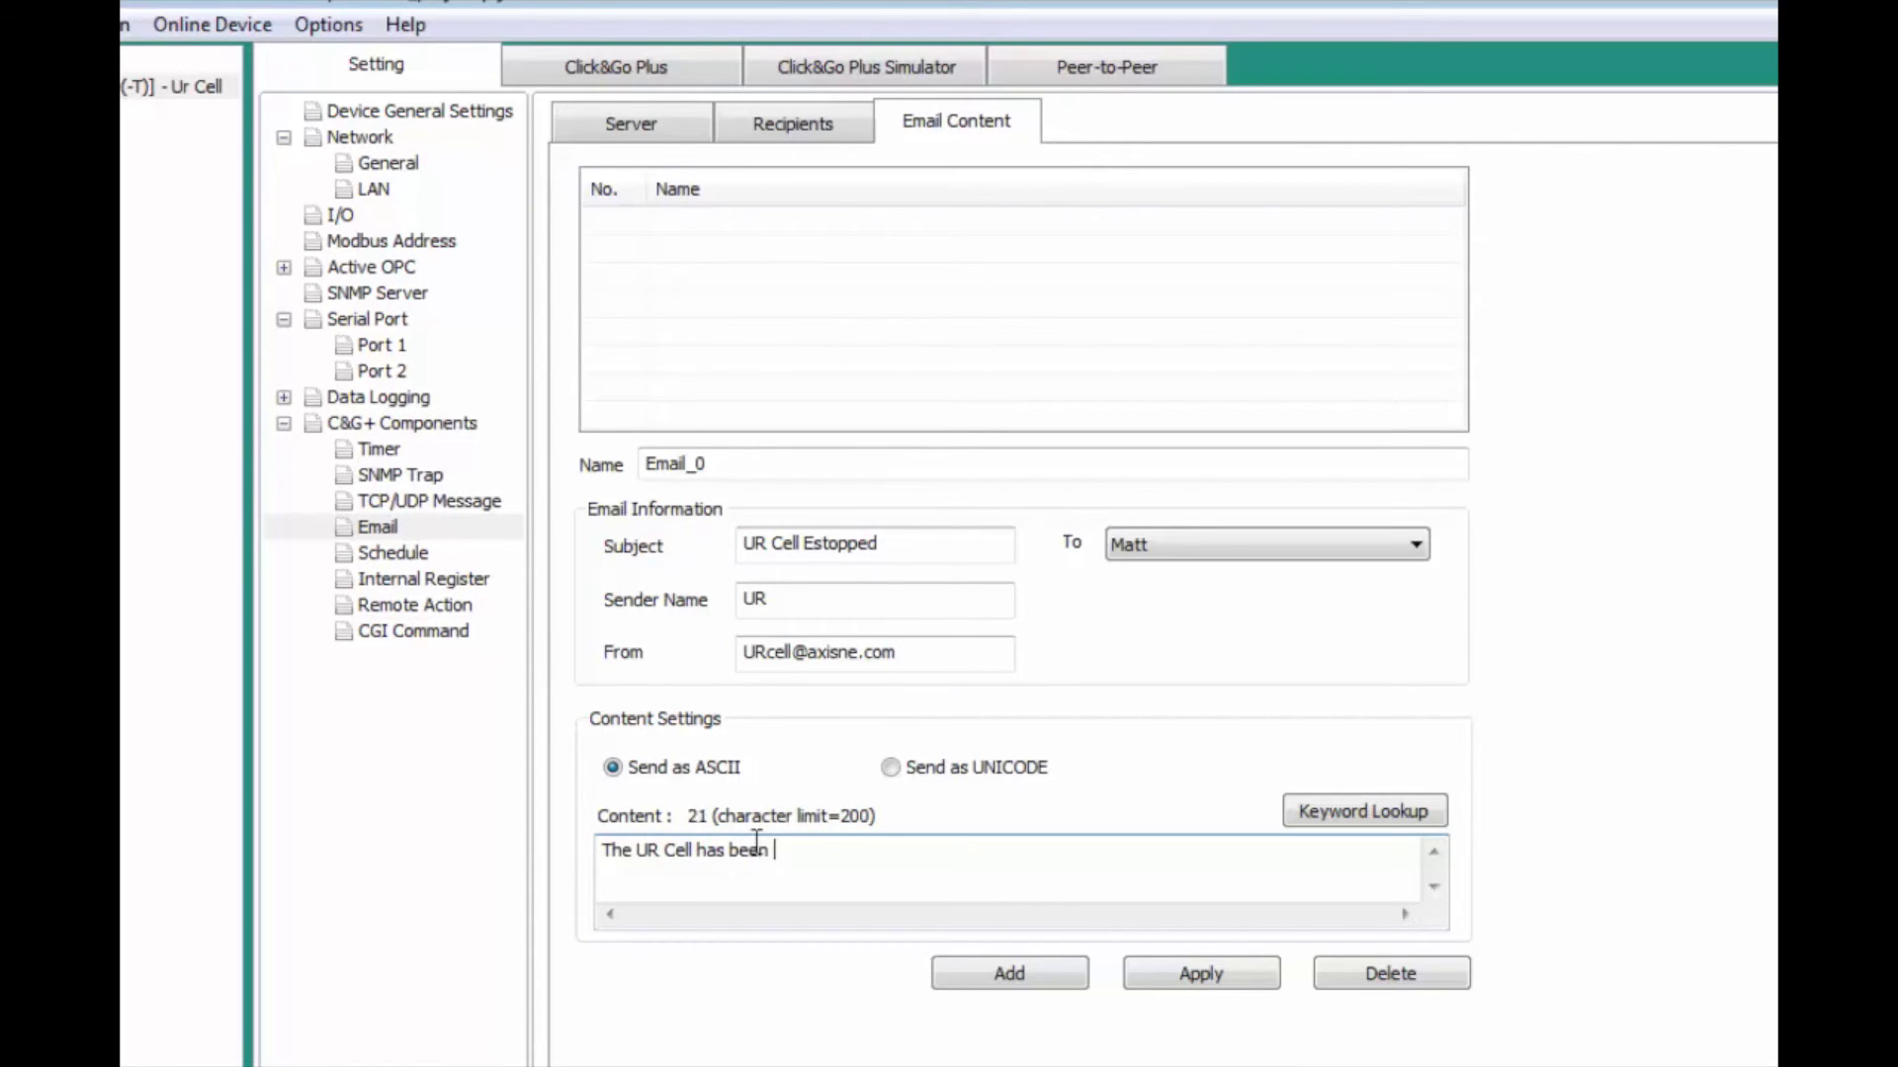
{"action": "type", "text": "emergency stopped as of"}
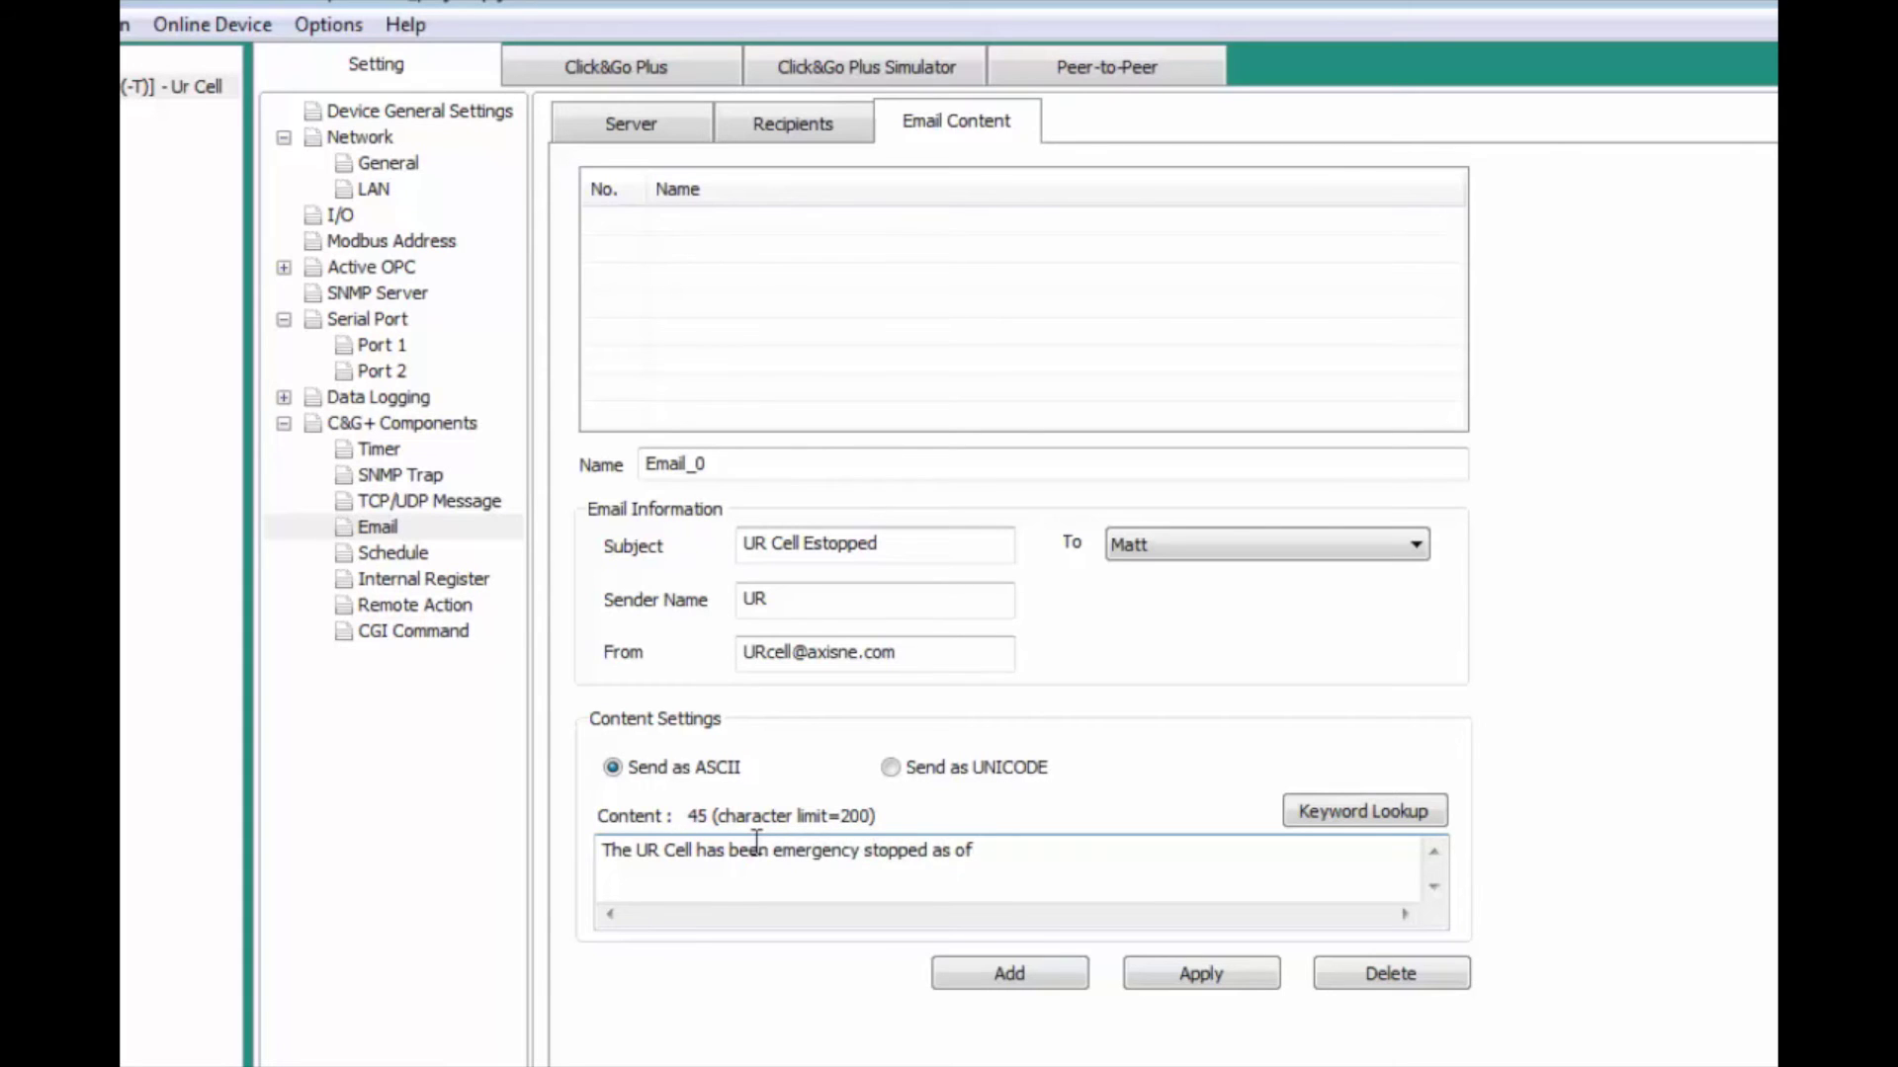
{"action": "left_click", "coordinate": [1385, 810]}
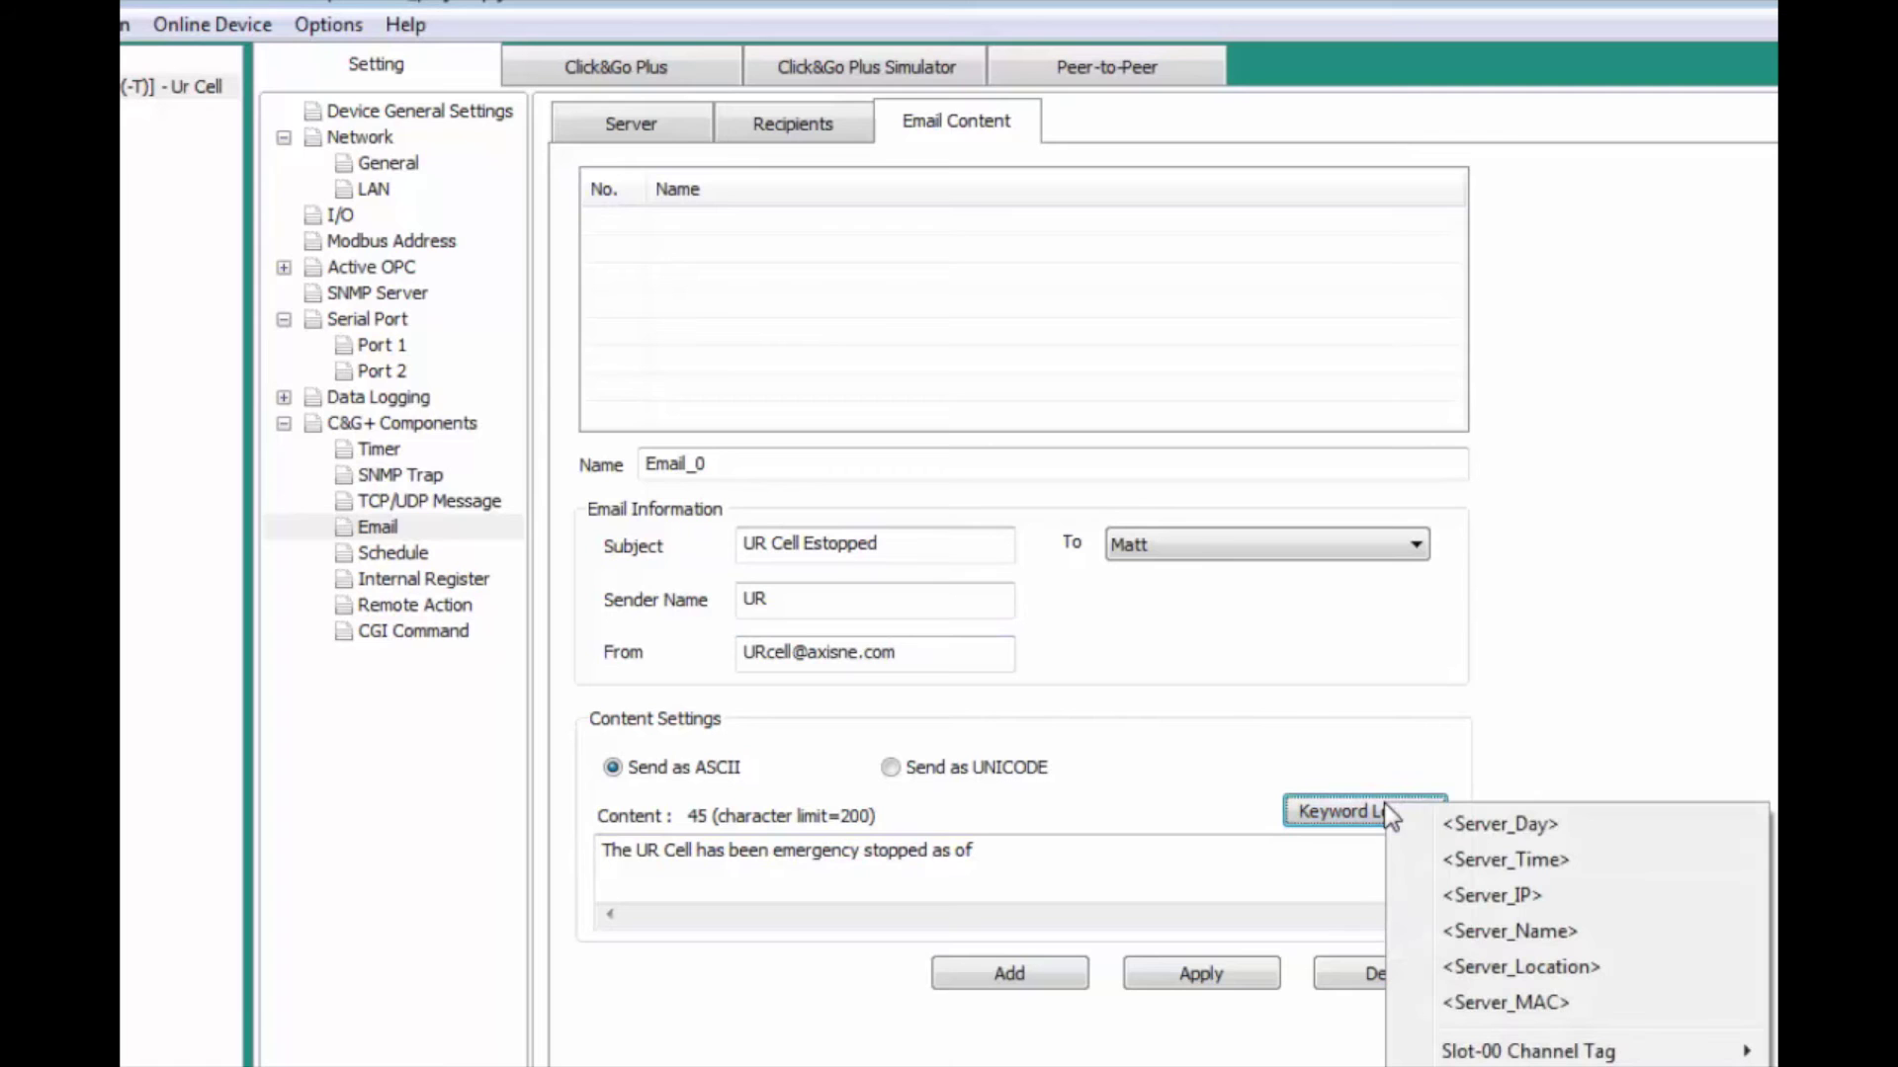
{"action": "left_click", "coordinate": [1474, 863]}
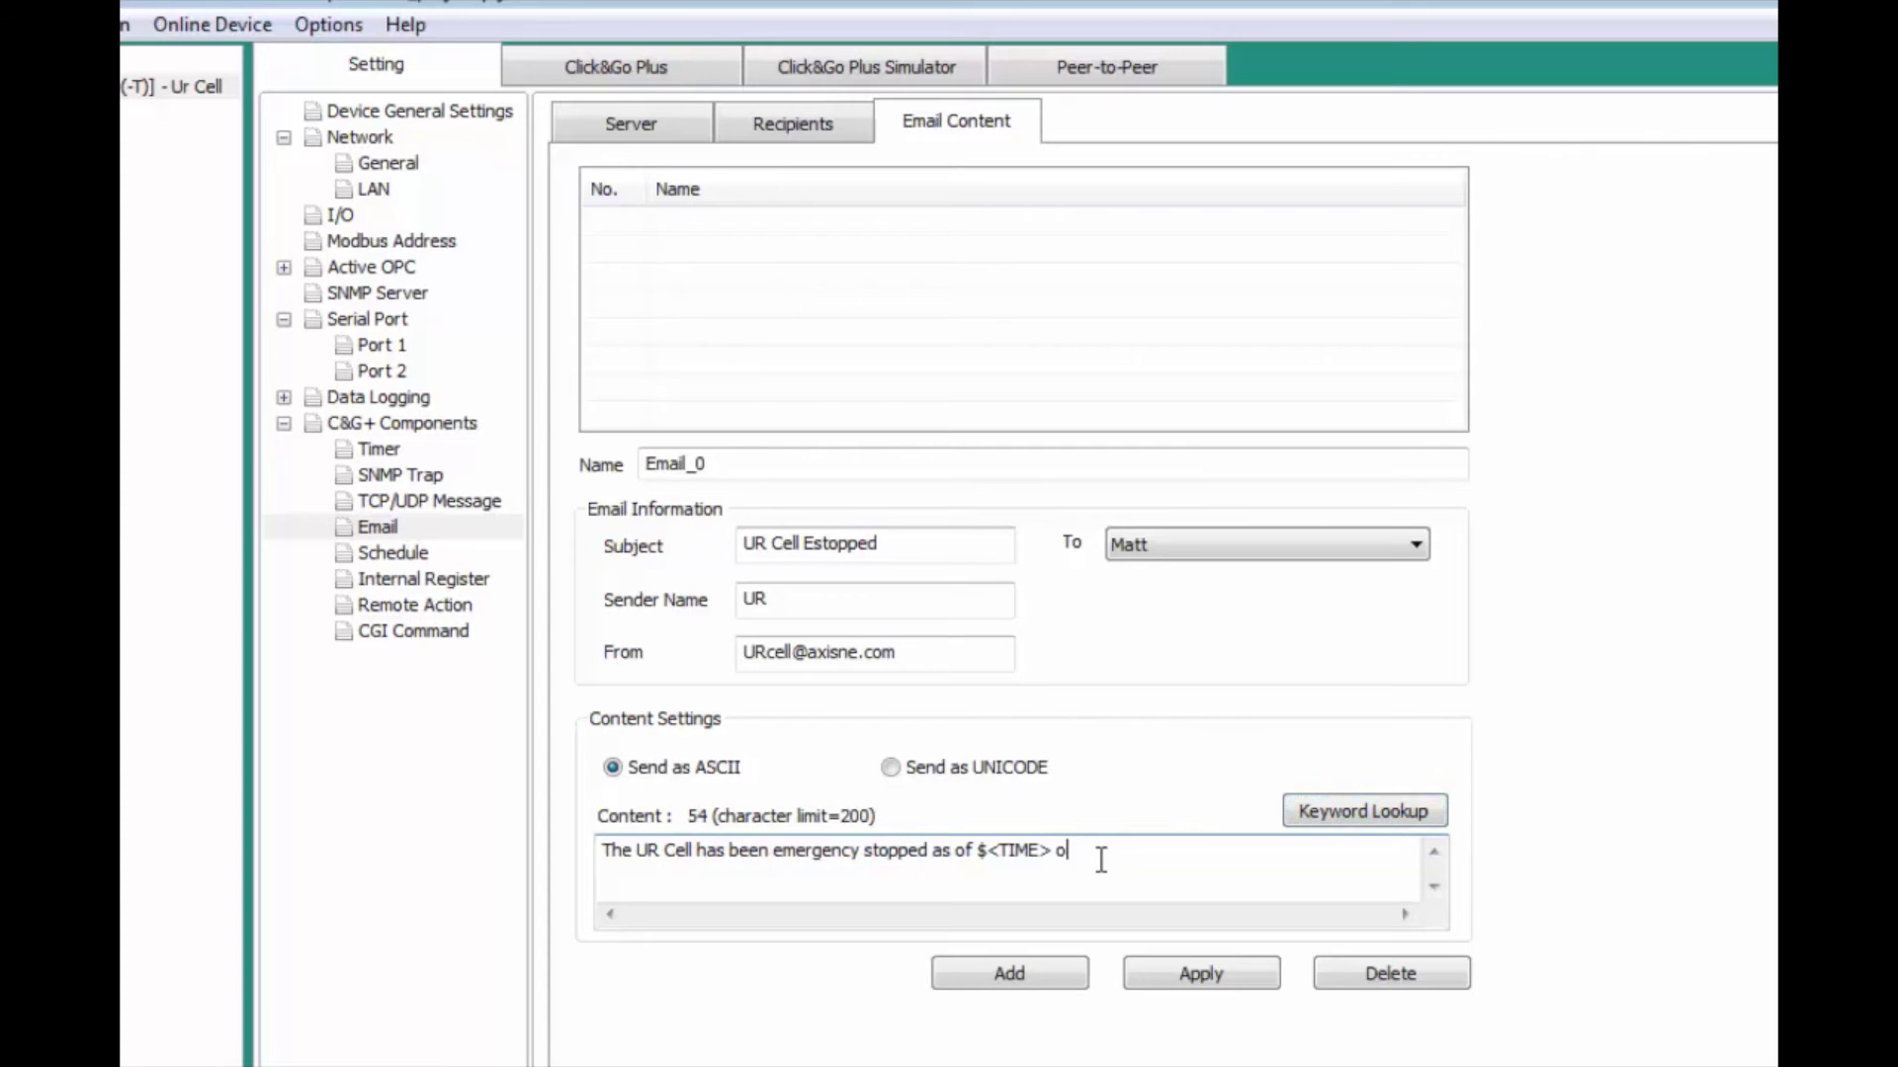
{"action": "left_click", "coordinate": [1336, 810]}
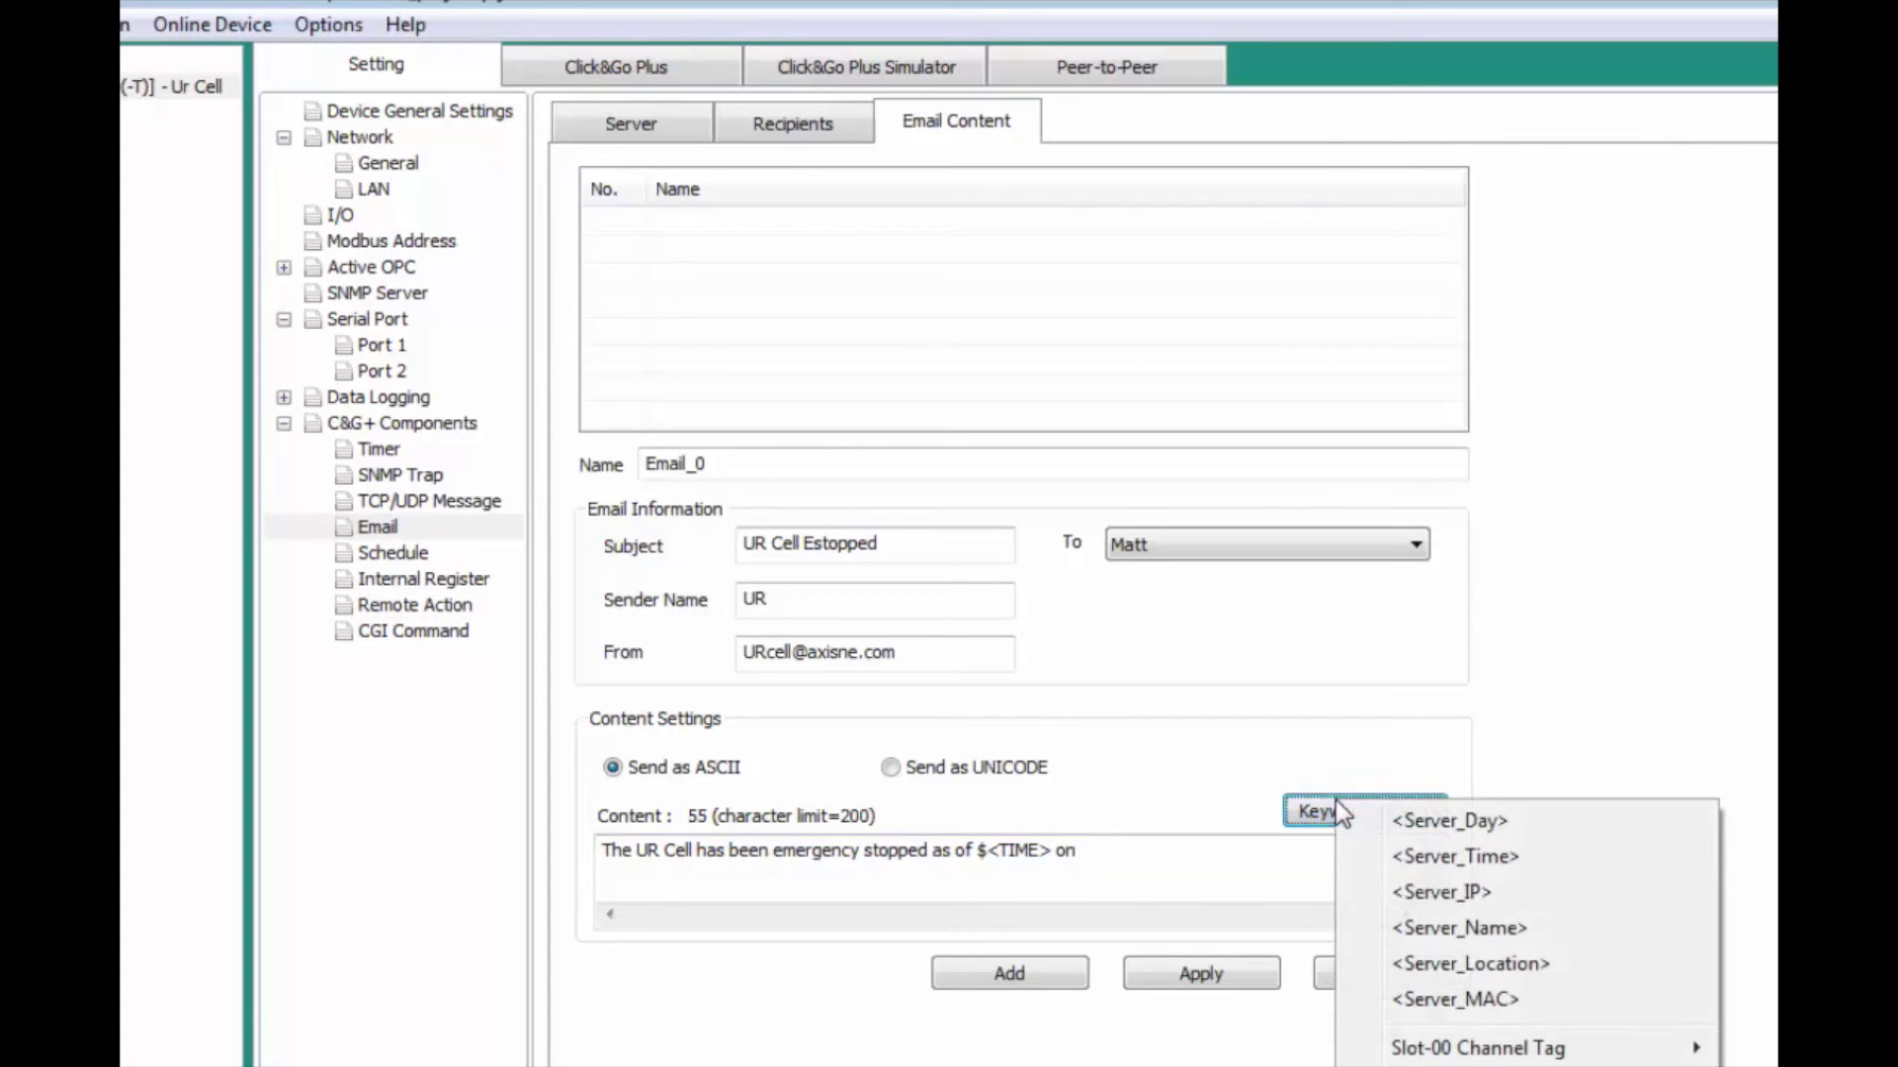
{"action": "left_click", "coordinate": [1370, 831]}
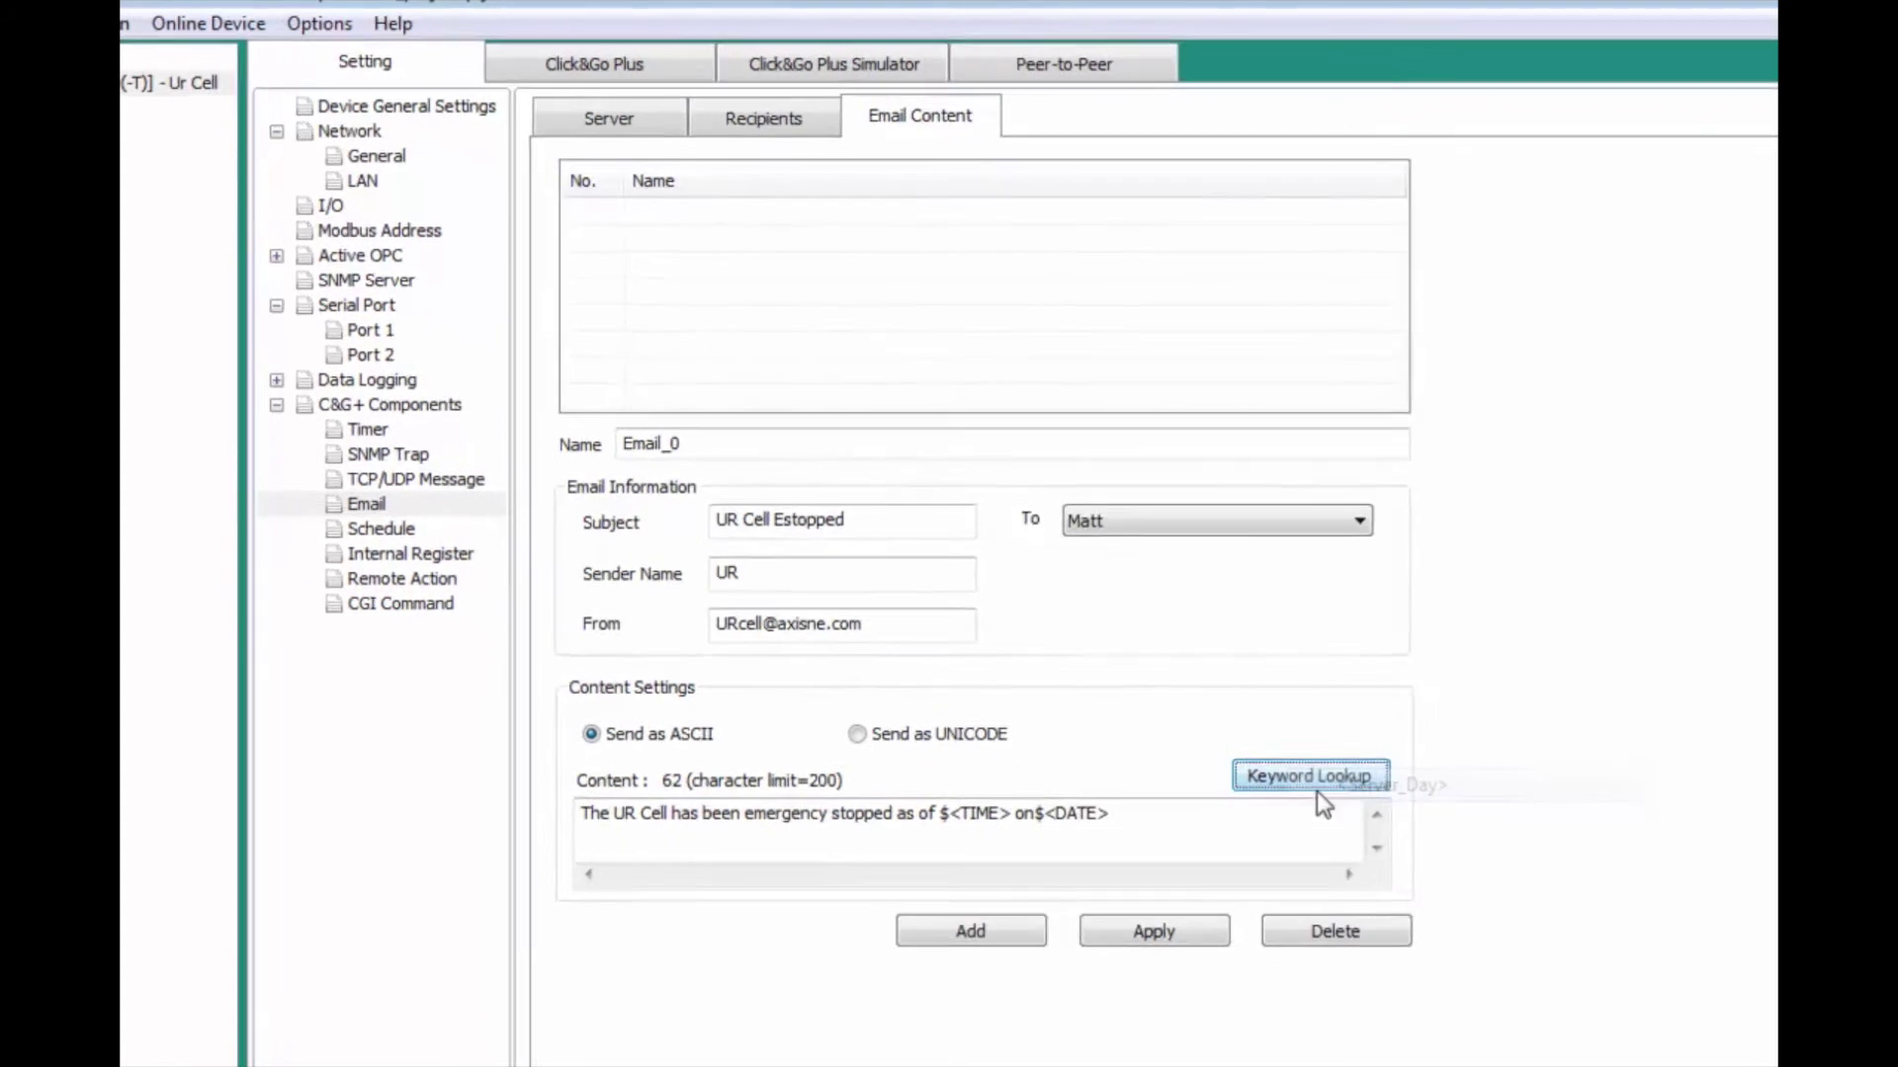
{"action": "left_click", "coordinate": [1009, 973]}
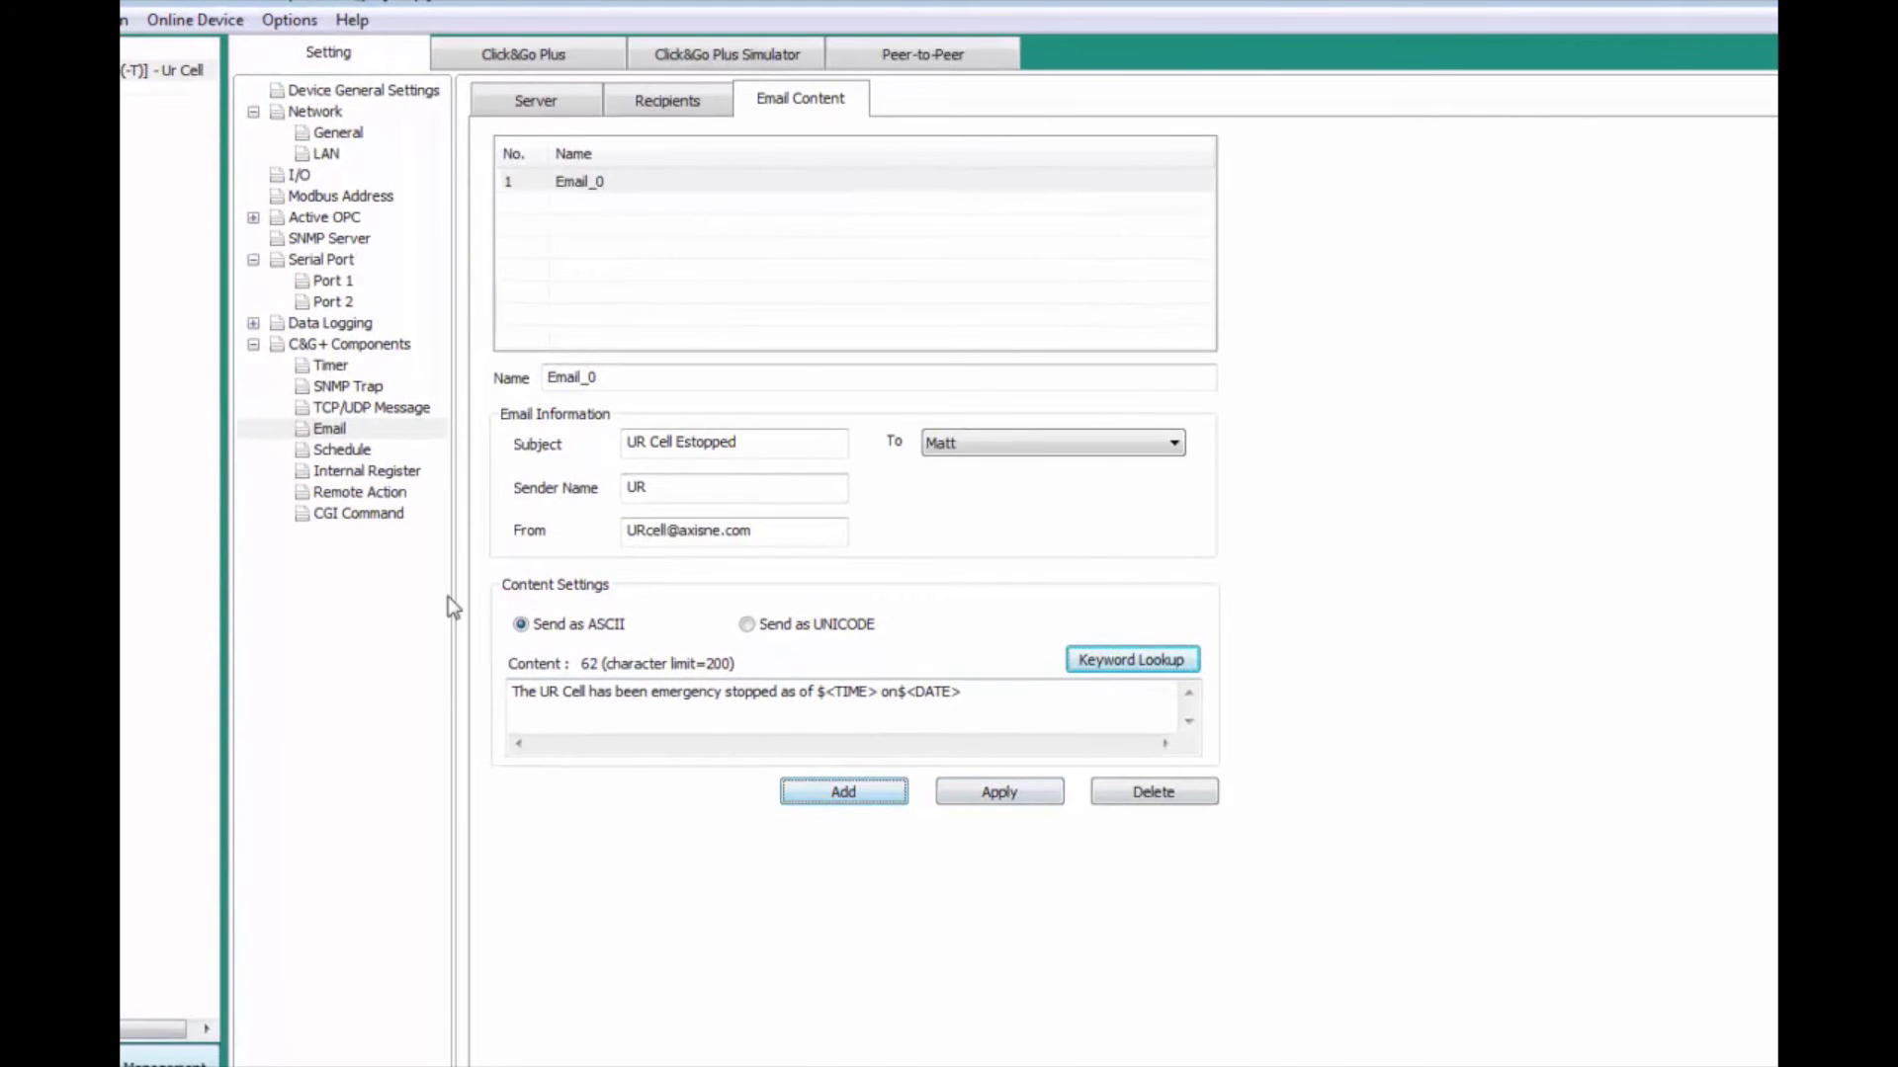
Step: Set Condition 0 on the Click&Go Plus tab to a comparison: Serial Tag Estop equals 1
{"action": "left_click", "coordinate": [496, 57]}
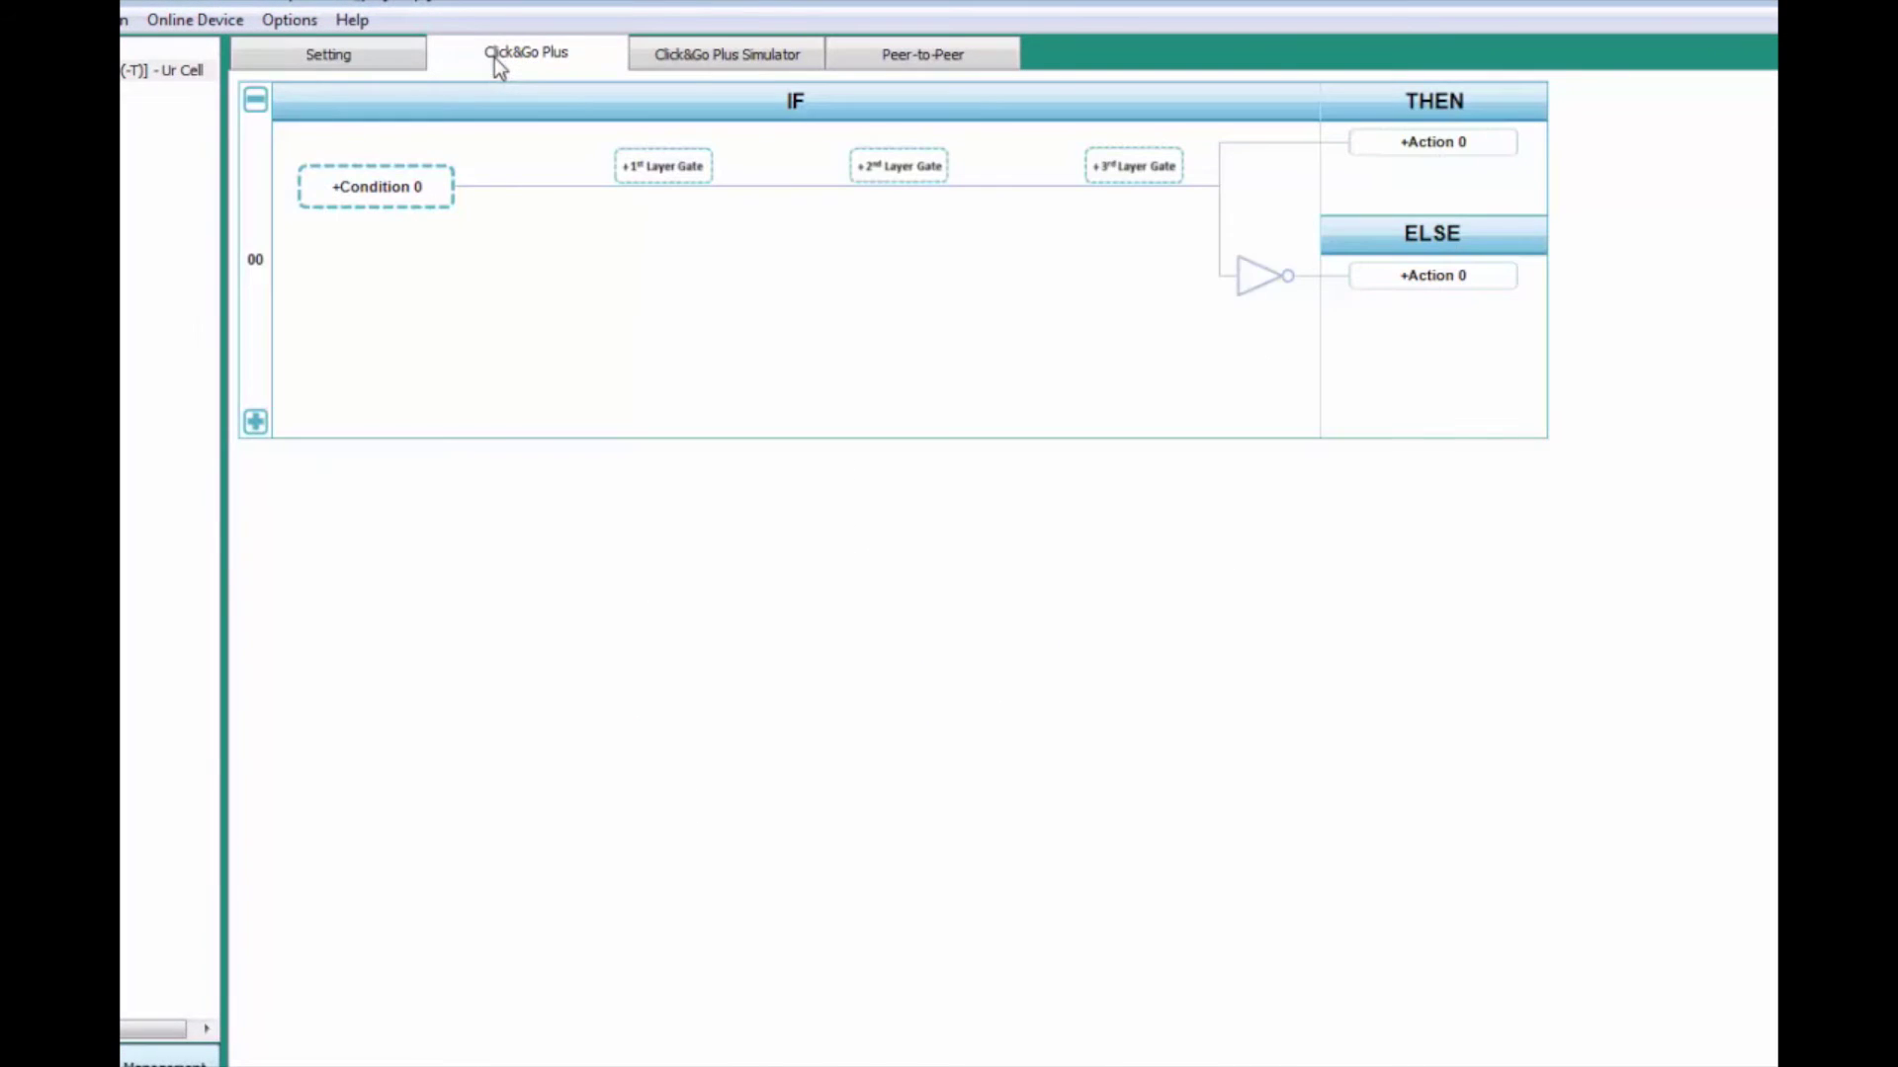
{"action": "left_click", "coordinate": [399, 197]}
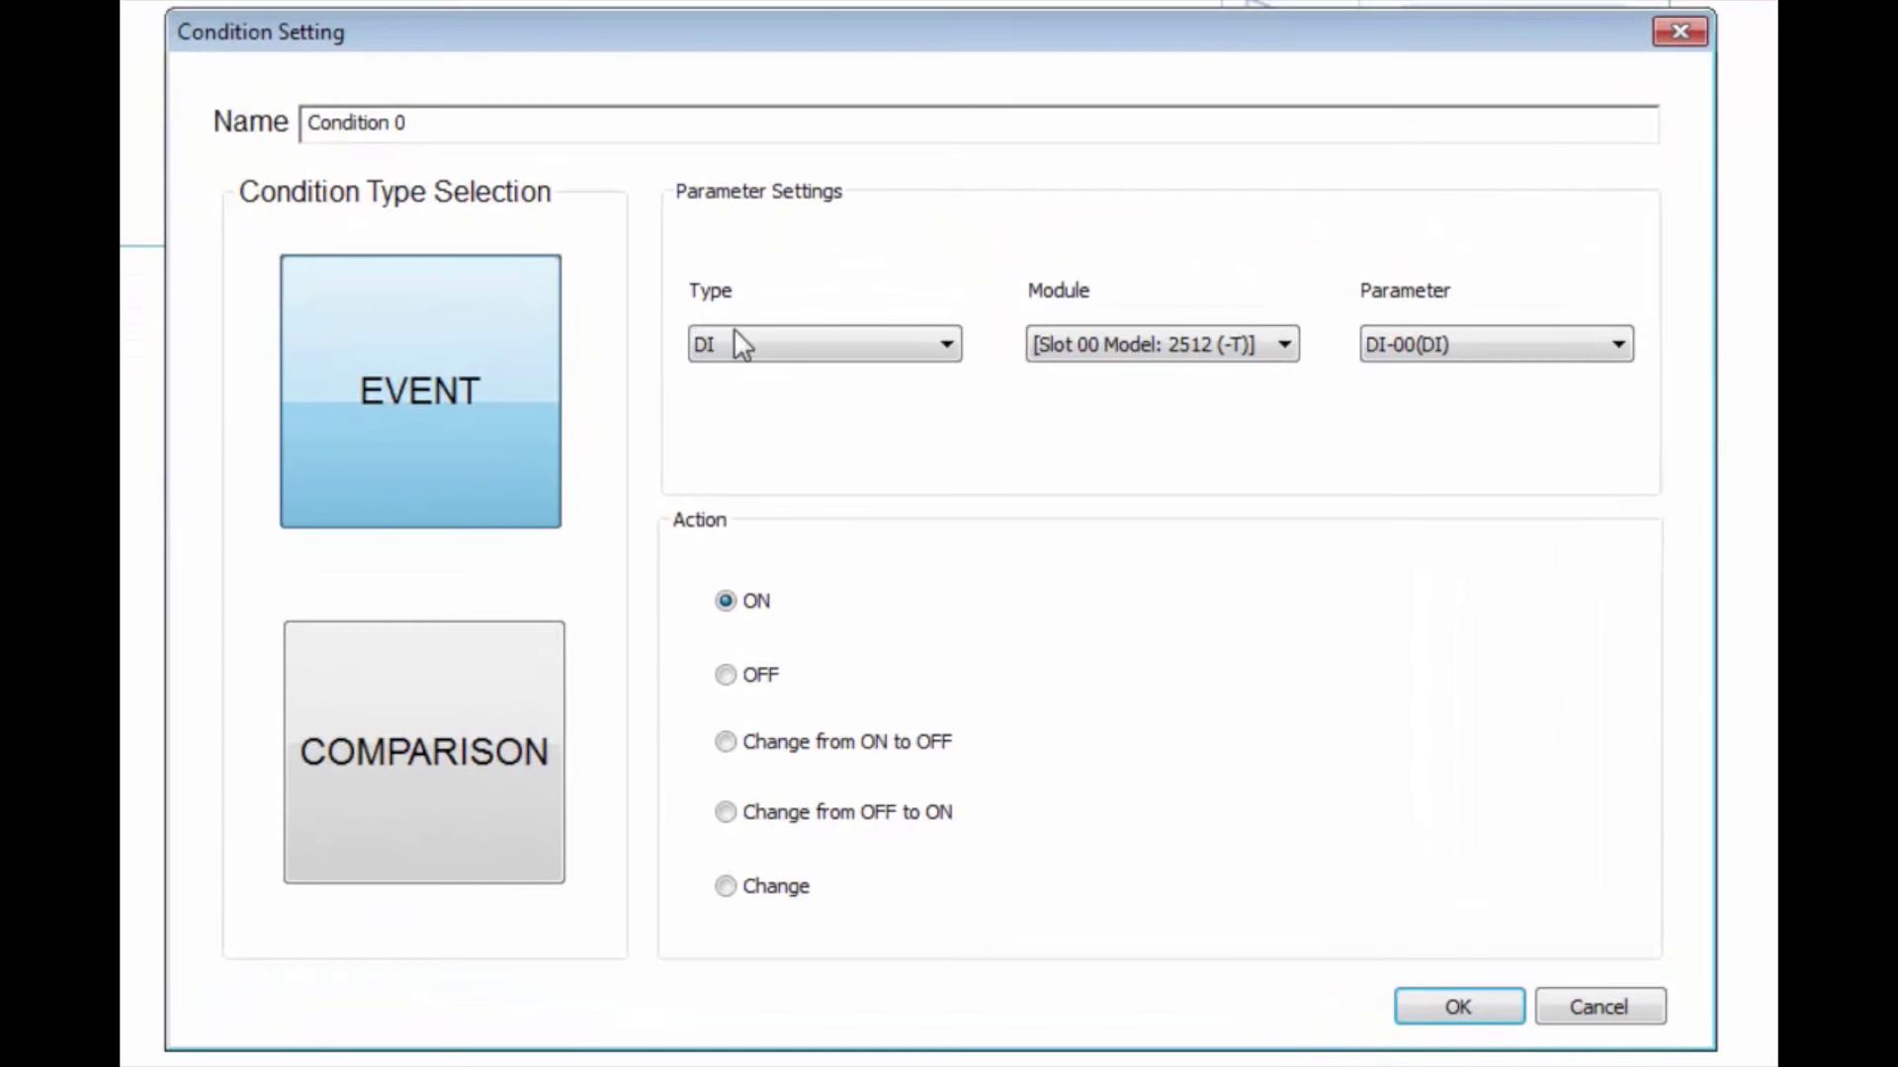
{"action": "left_click", "coordinate": [381, 754]}
{"action": "left_click", "coordinate": [821, 311]}
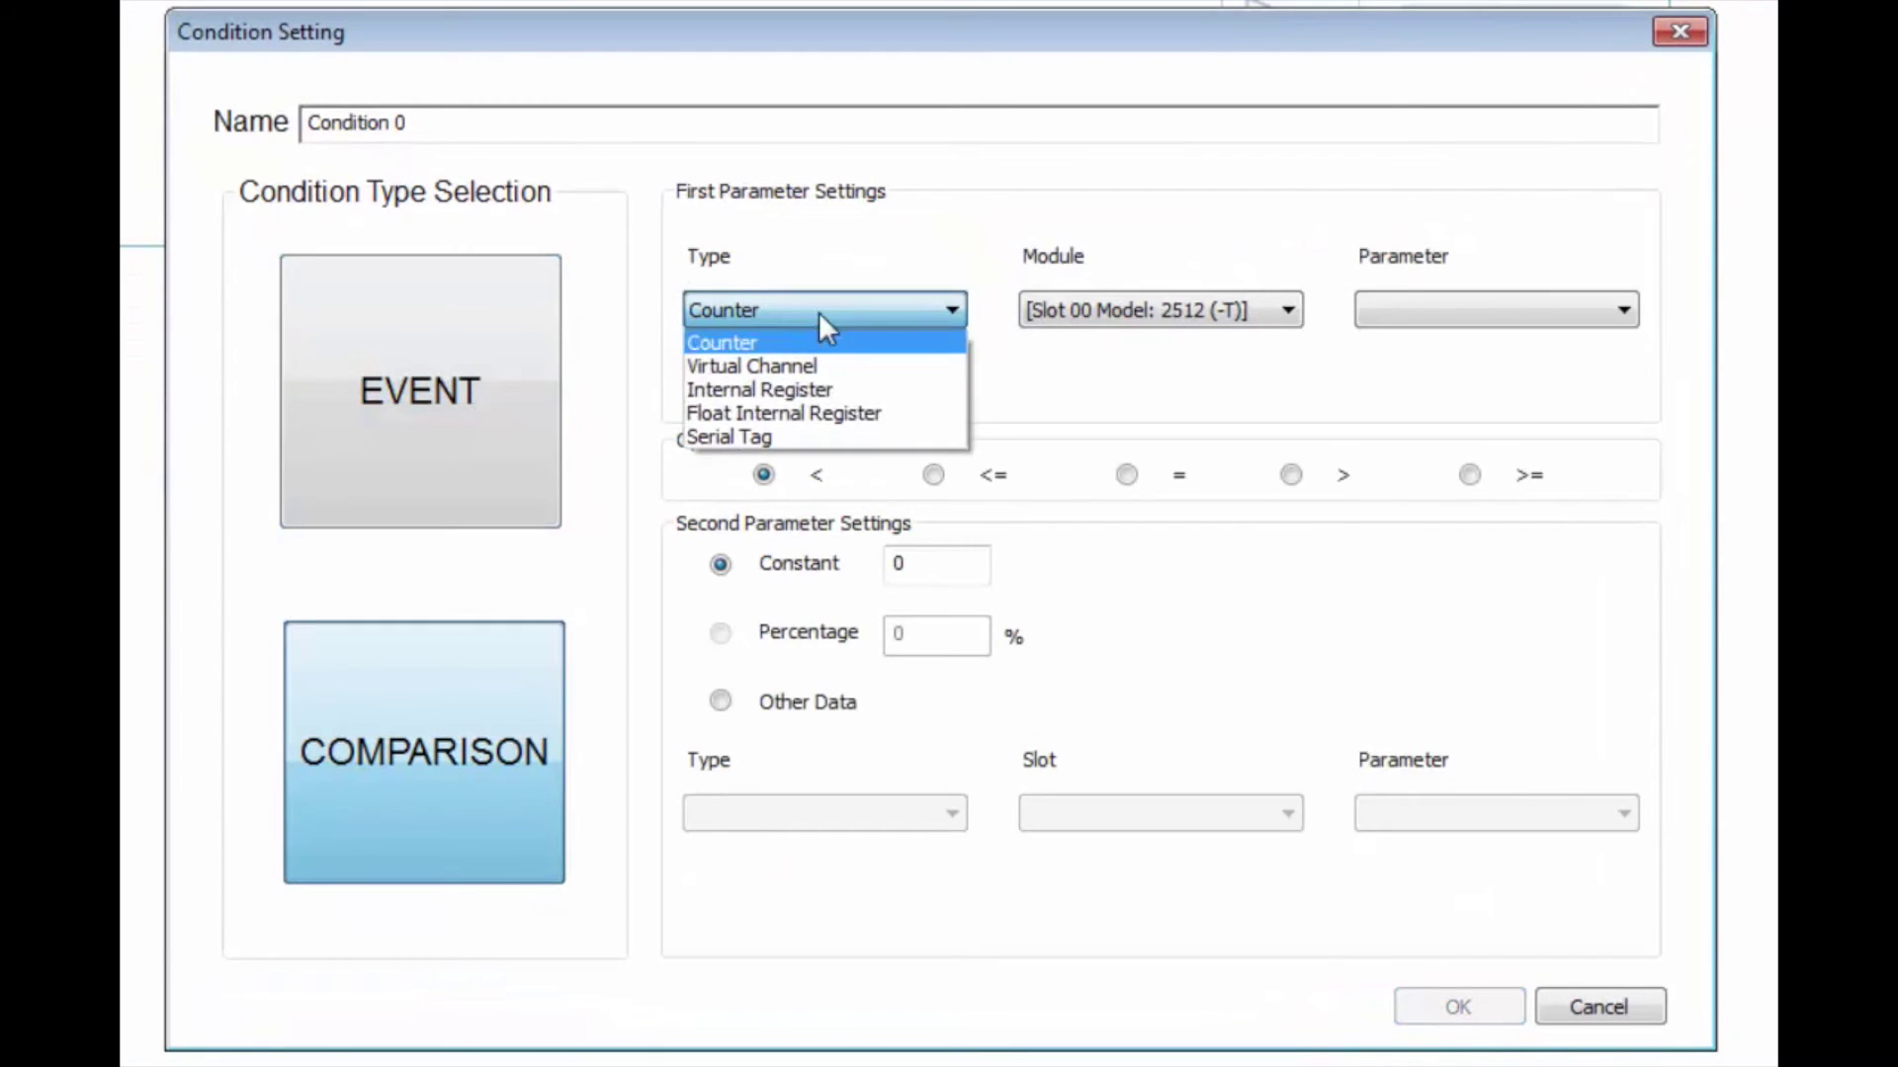
{"action": "left_click", "coordinate": [781, 437]}
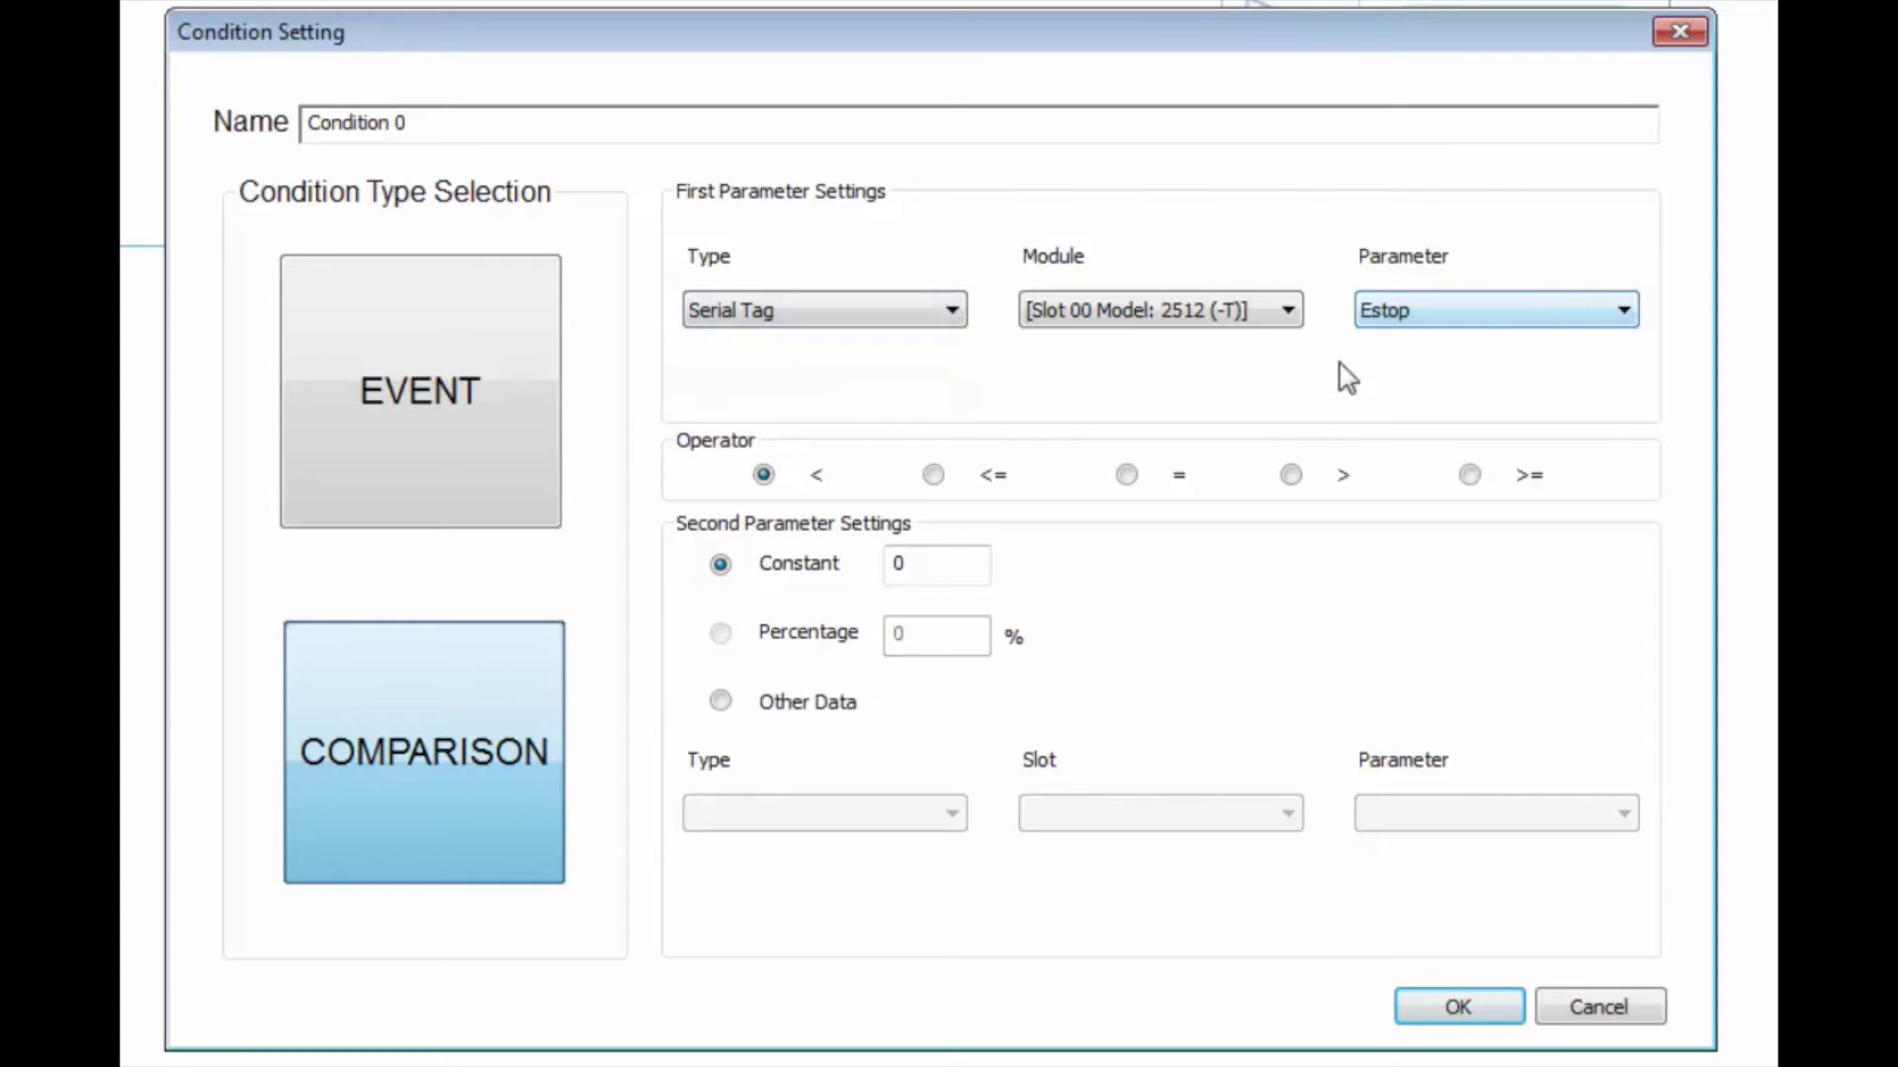
{"action": "left_click", "coordinate": [1125, 477]}
{"action": "double_click", "coordinate": [889, 564]}
{"action": "type", "text": "1"}
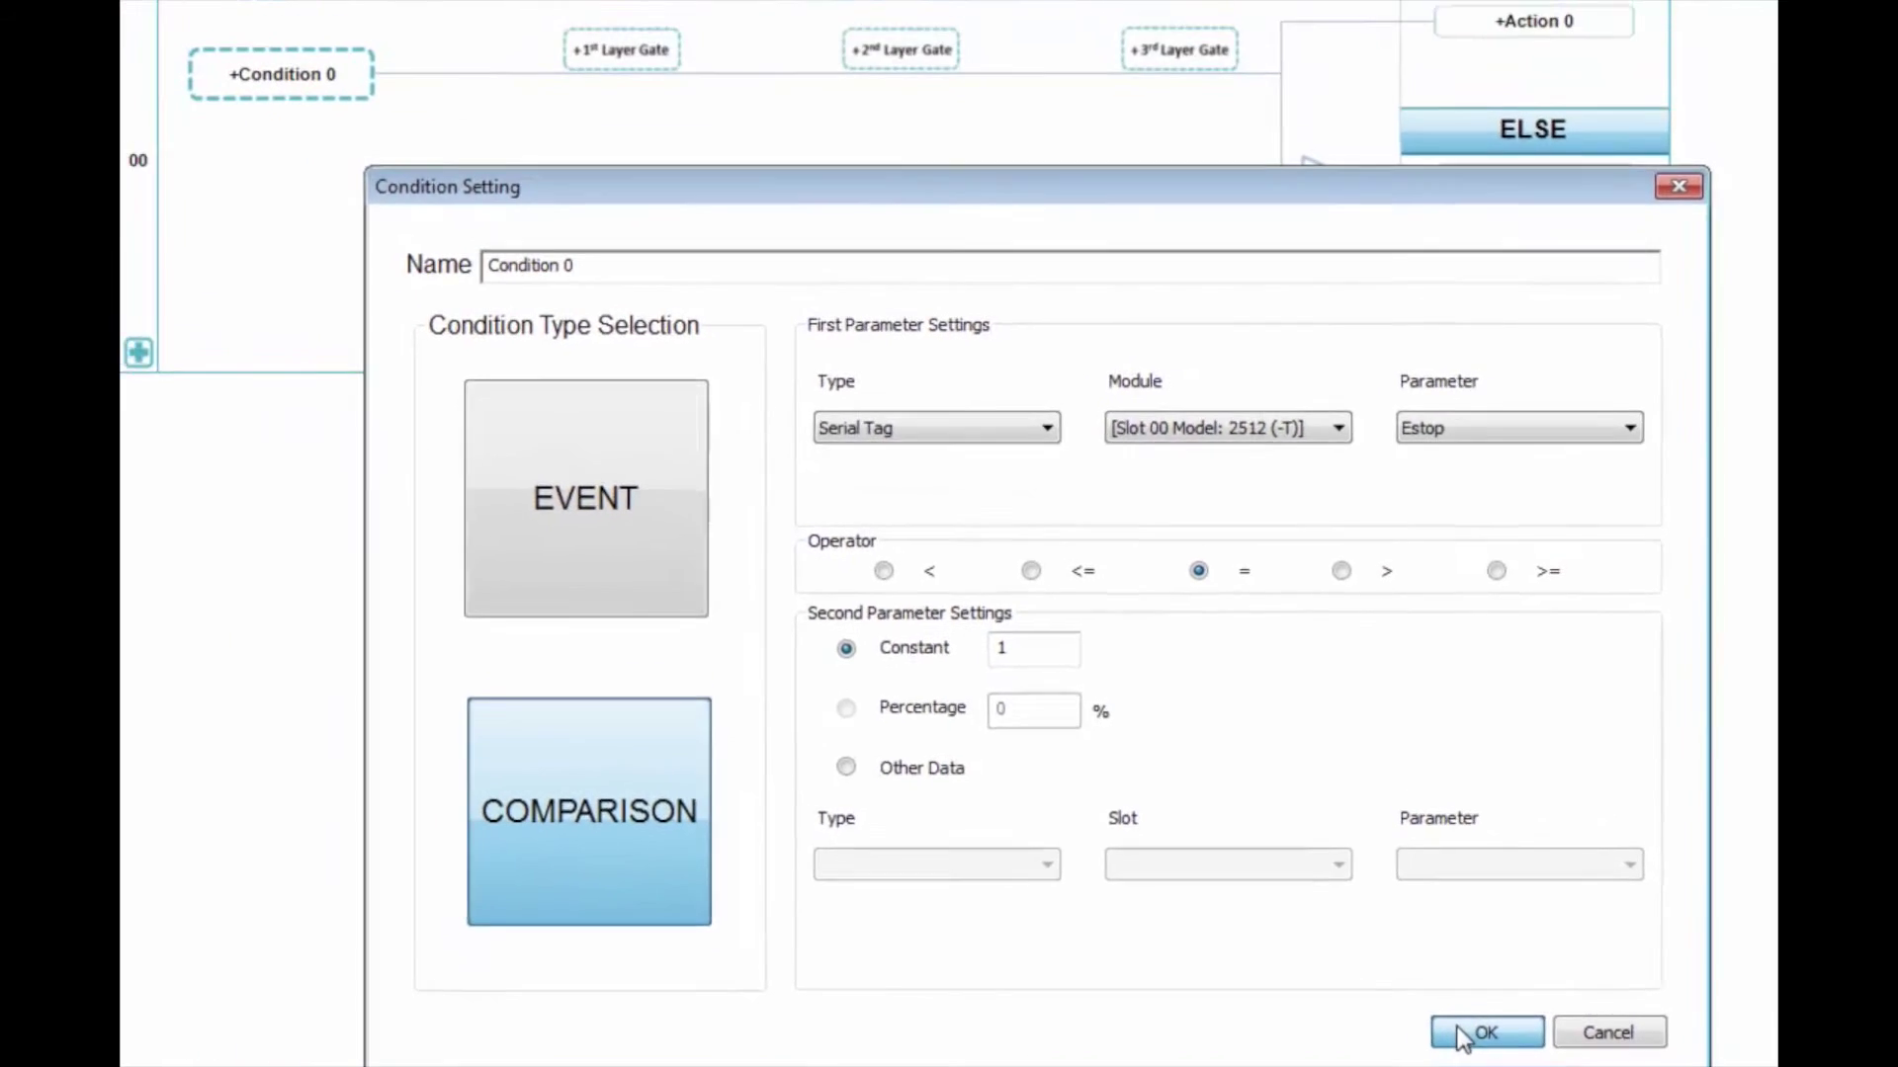
{"action": "left_click", "coordinate": [1466, 1035]}
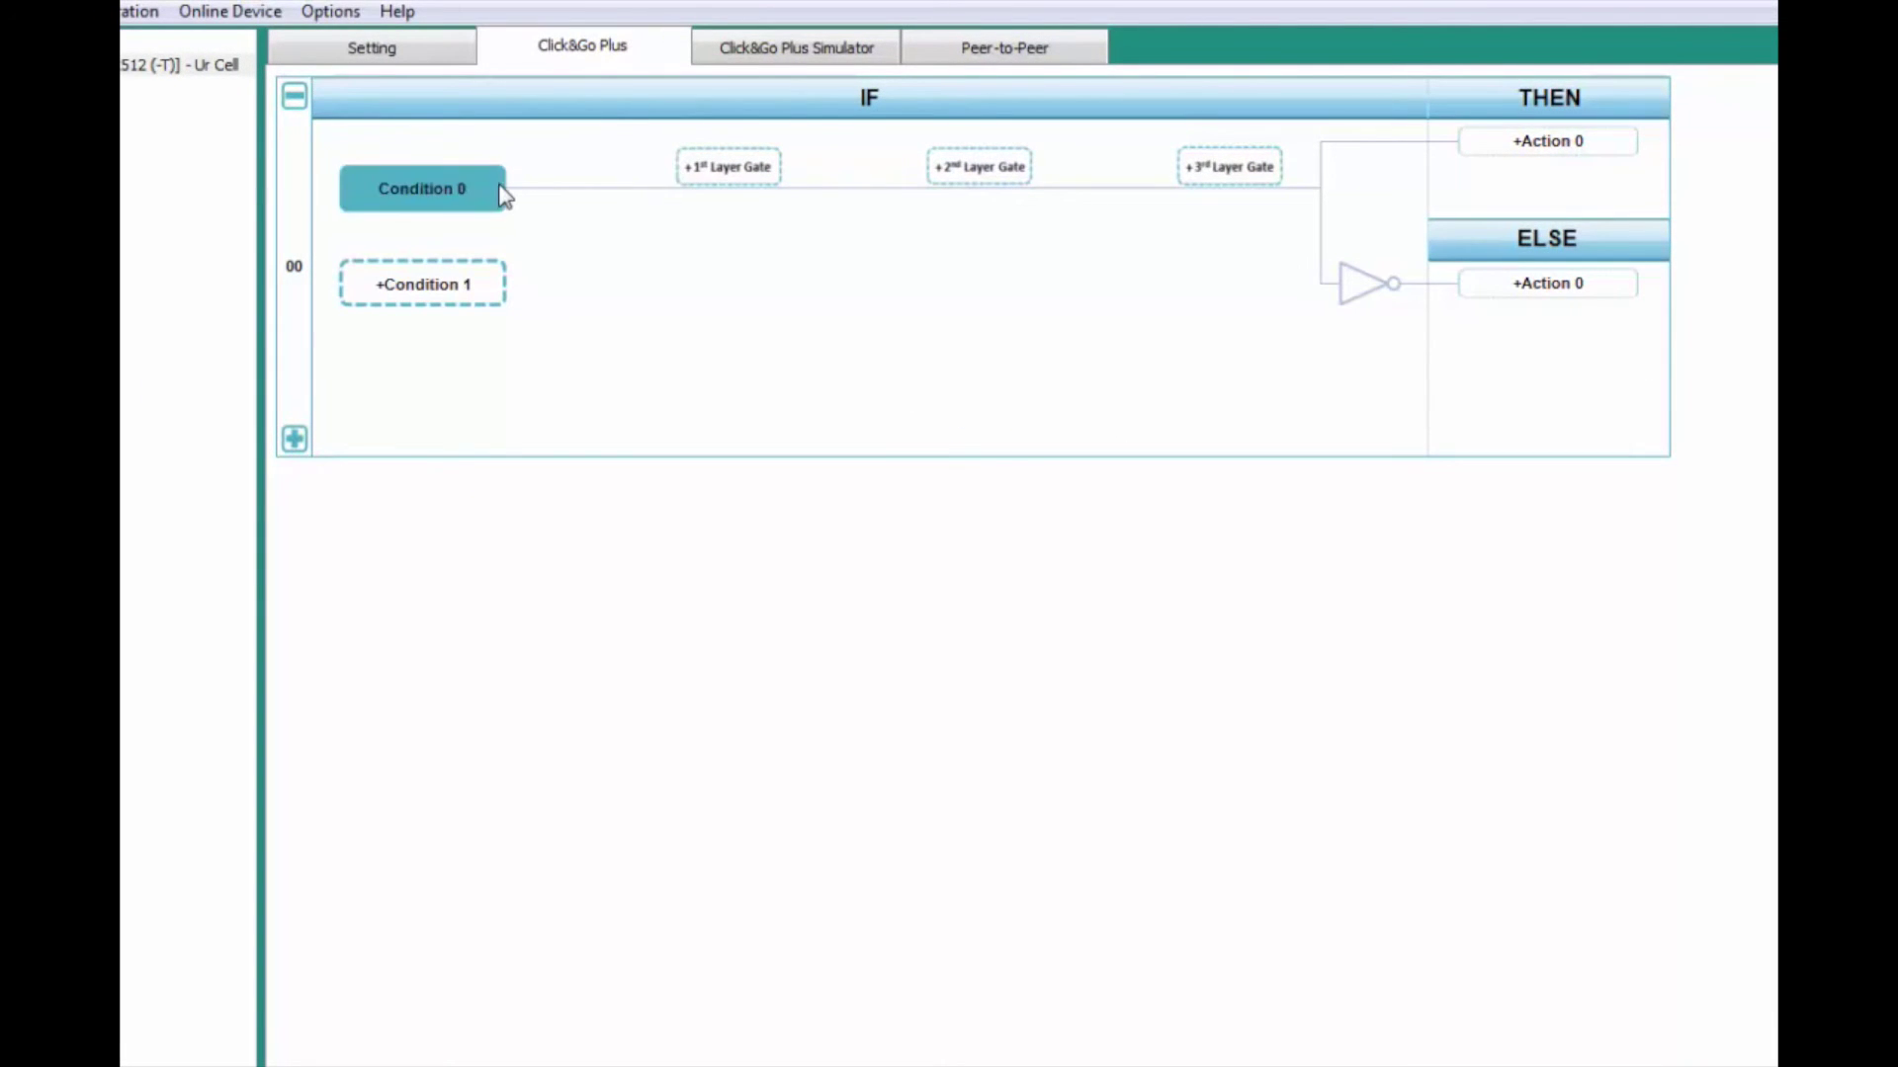
Step: Set Action 0 to an active message that sends Email_0
{"action": "left_click", "coordinate": [1508, 109]}
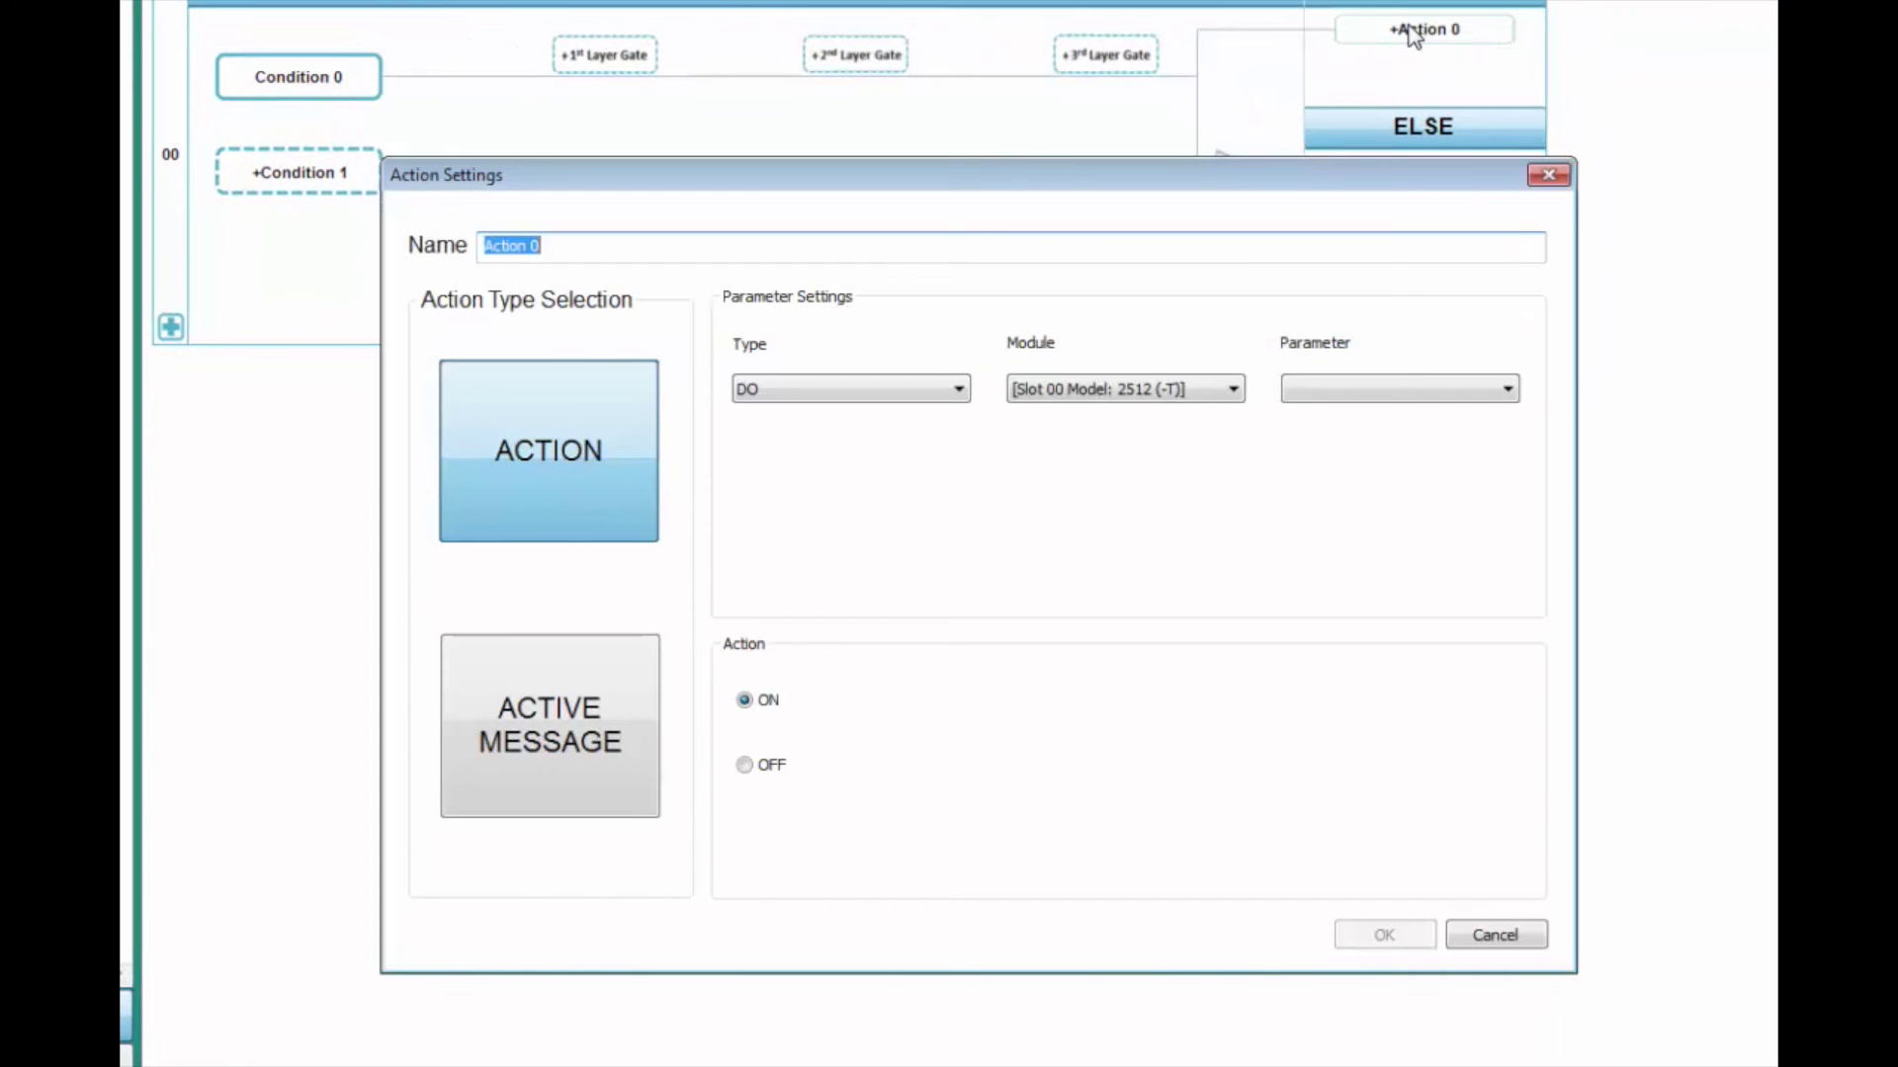
{"action": "left_click", "coordinate": [591, 759]}
{"action": "left_click", "coordinate": [840, 389]}
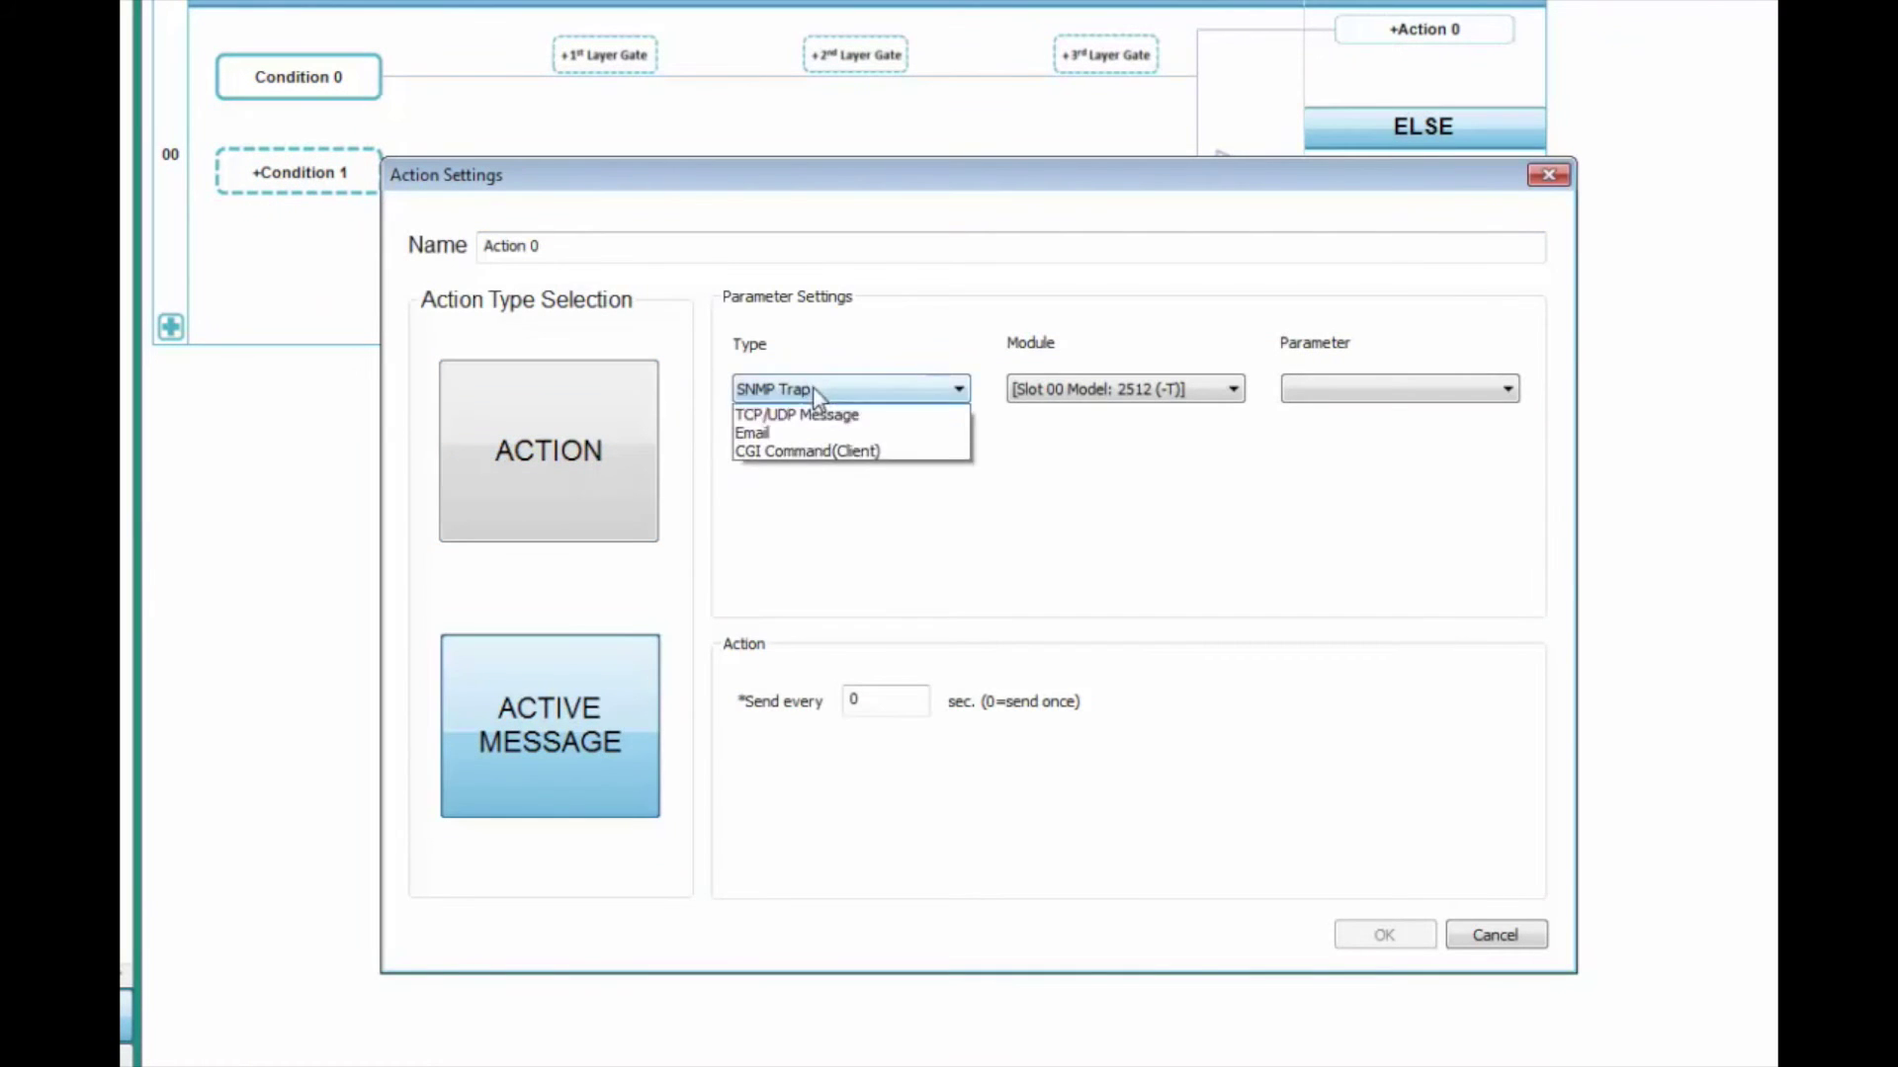
{"action": "left_click", "coordinate": [840, 455]}
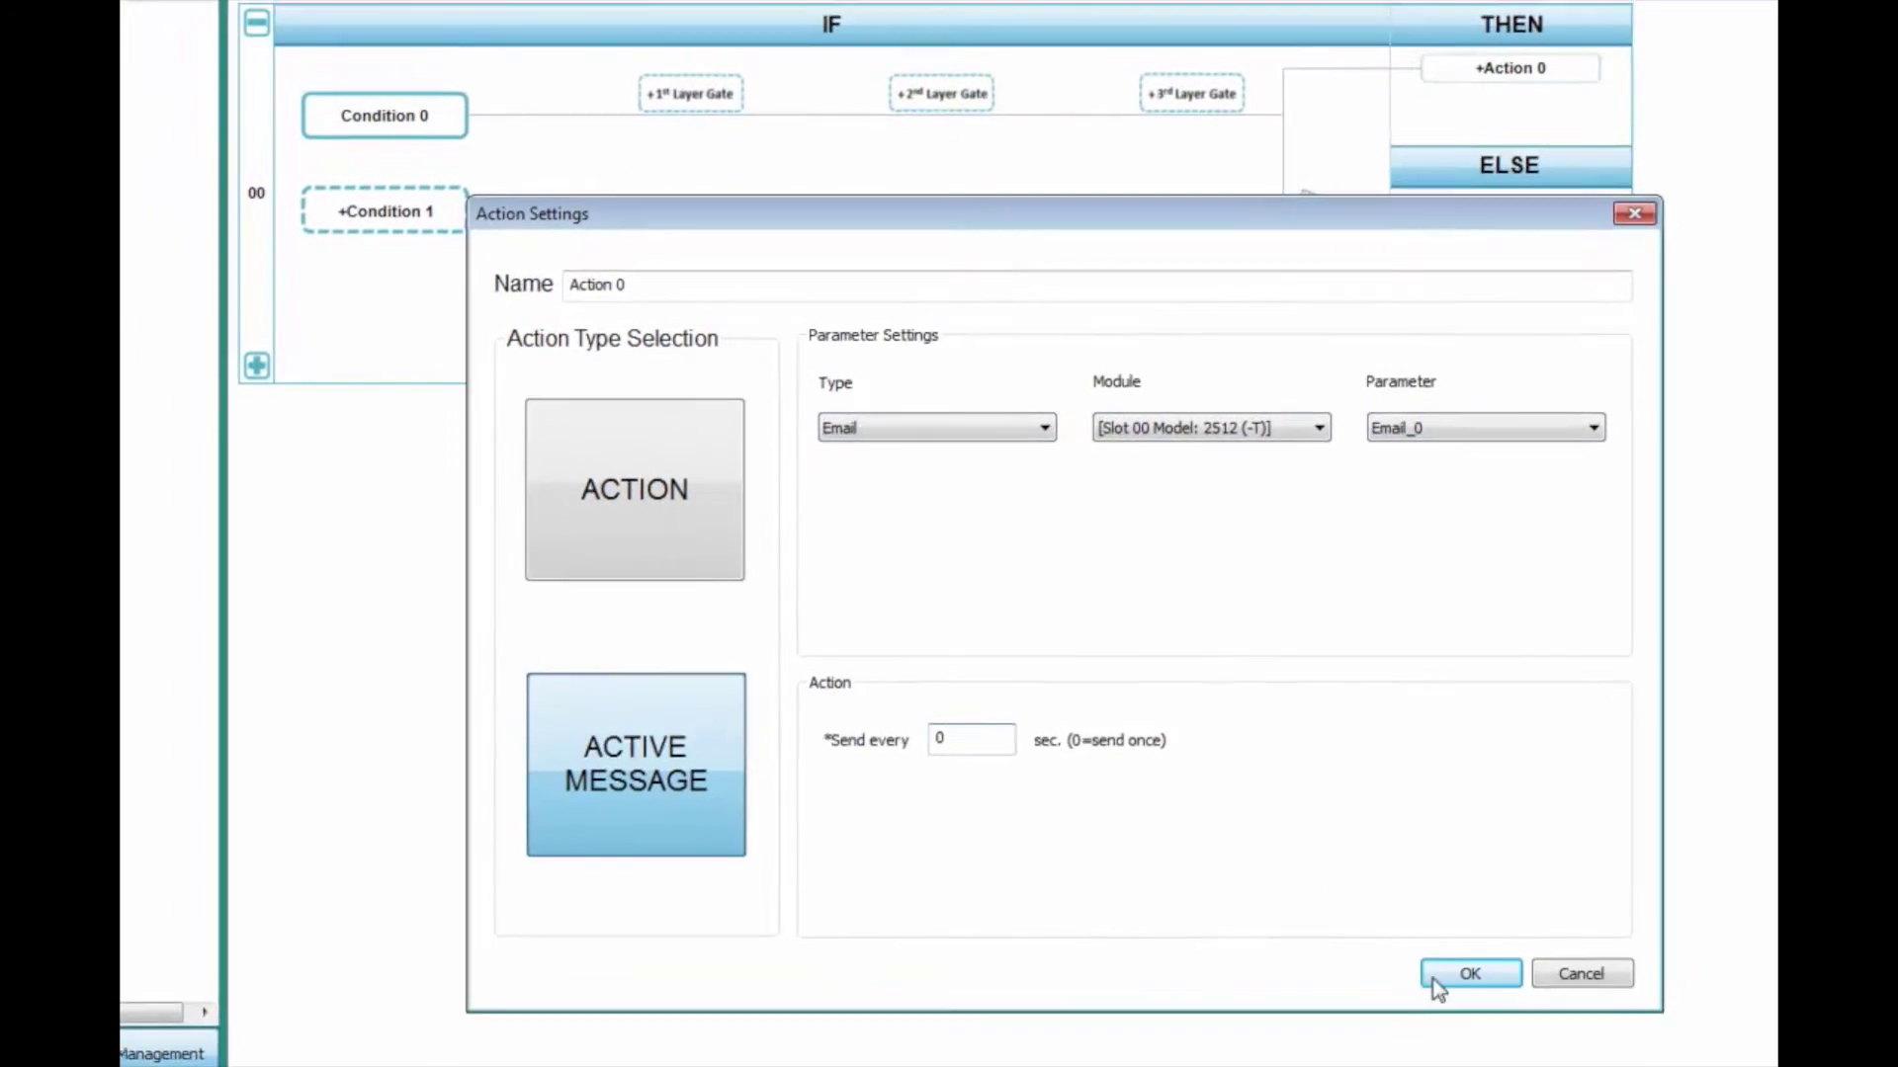
{"action": "left_click", "coordinate": [1433, 978]}
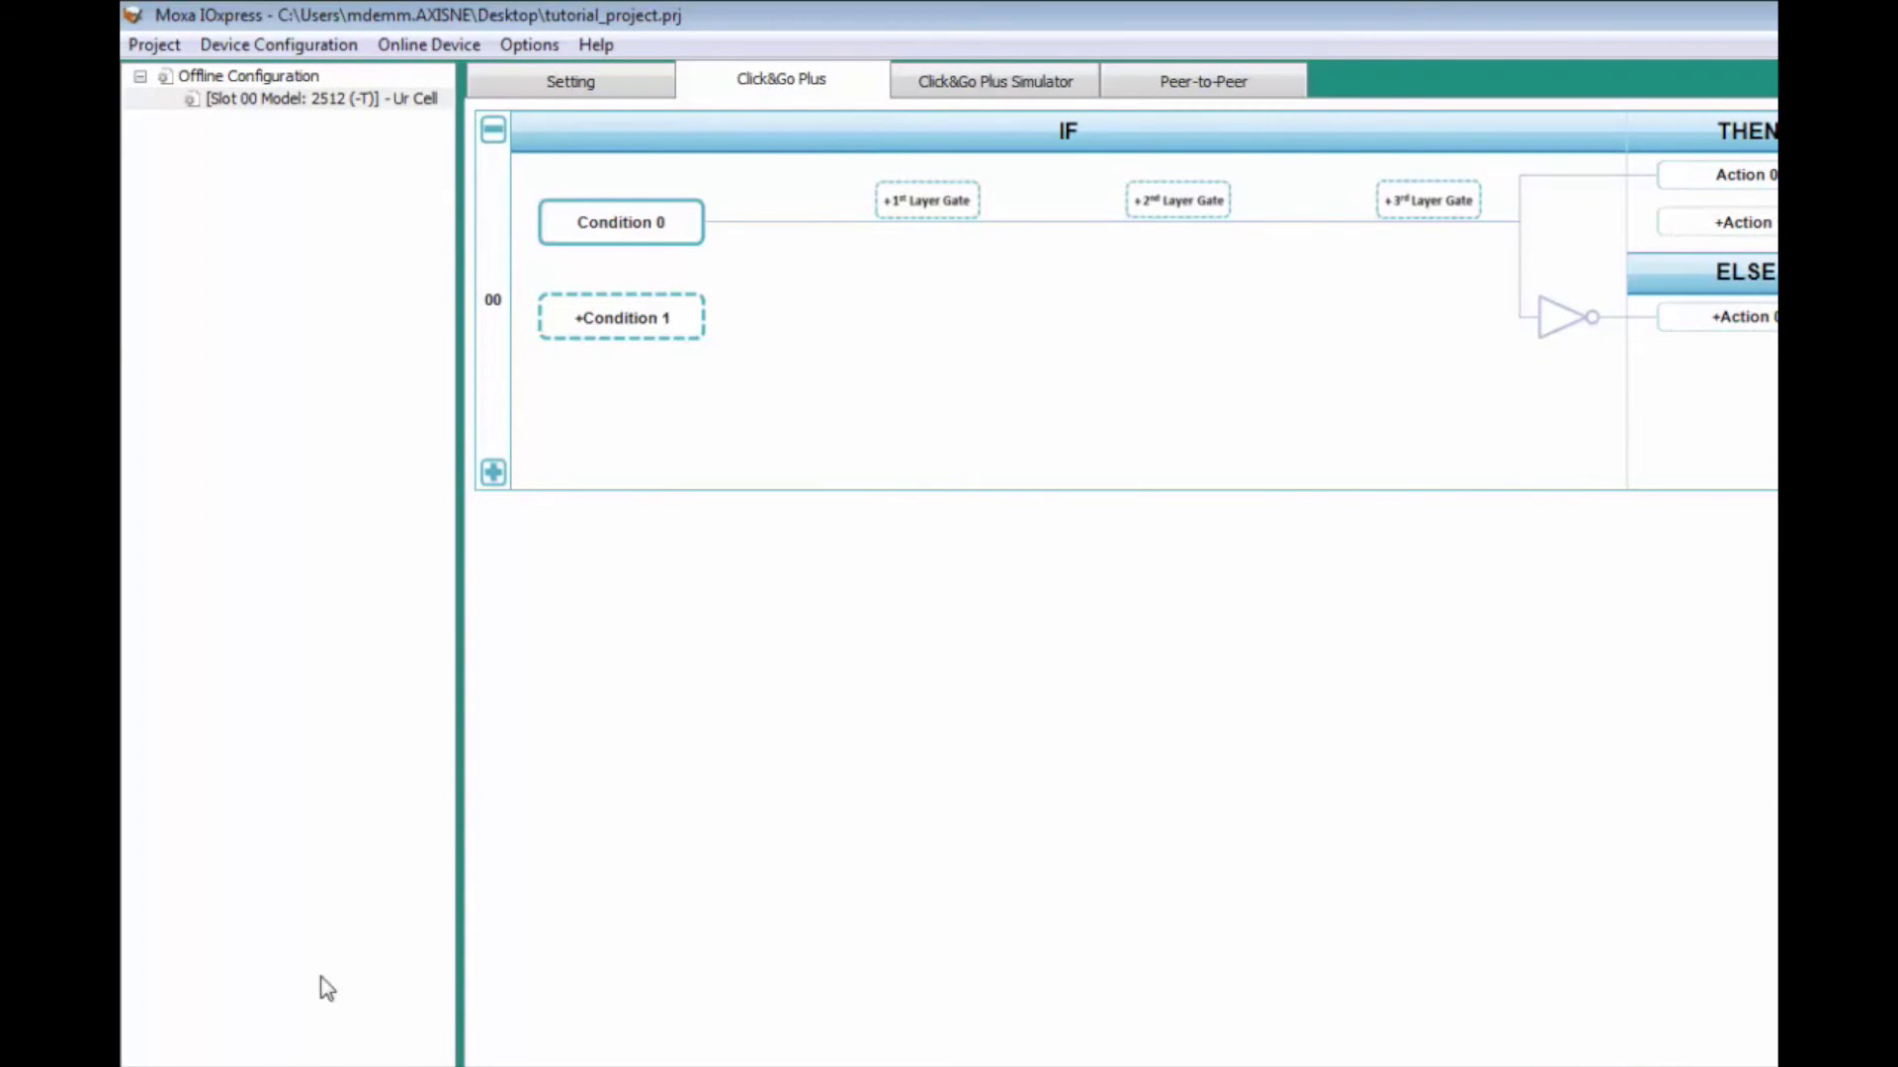
Step: Export the device configuration to the Desktop as 'tutorial'
{"action": "left_click", "coordinate": [279, 45]}
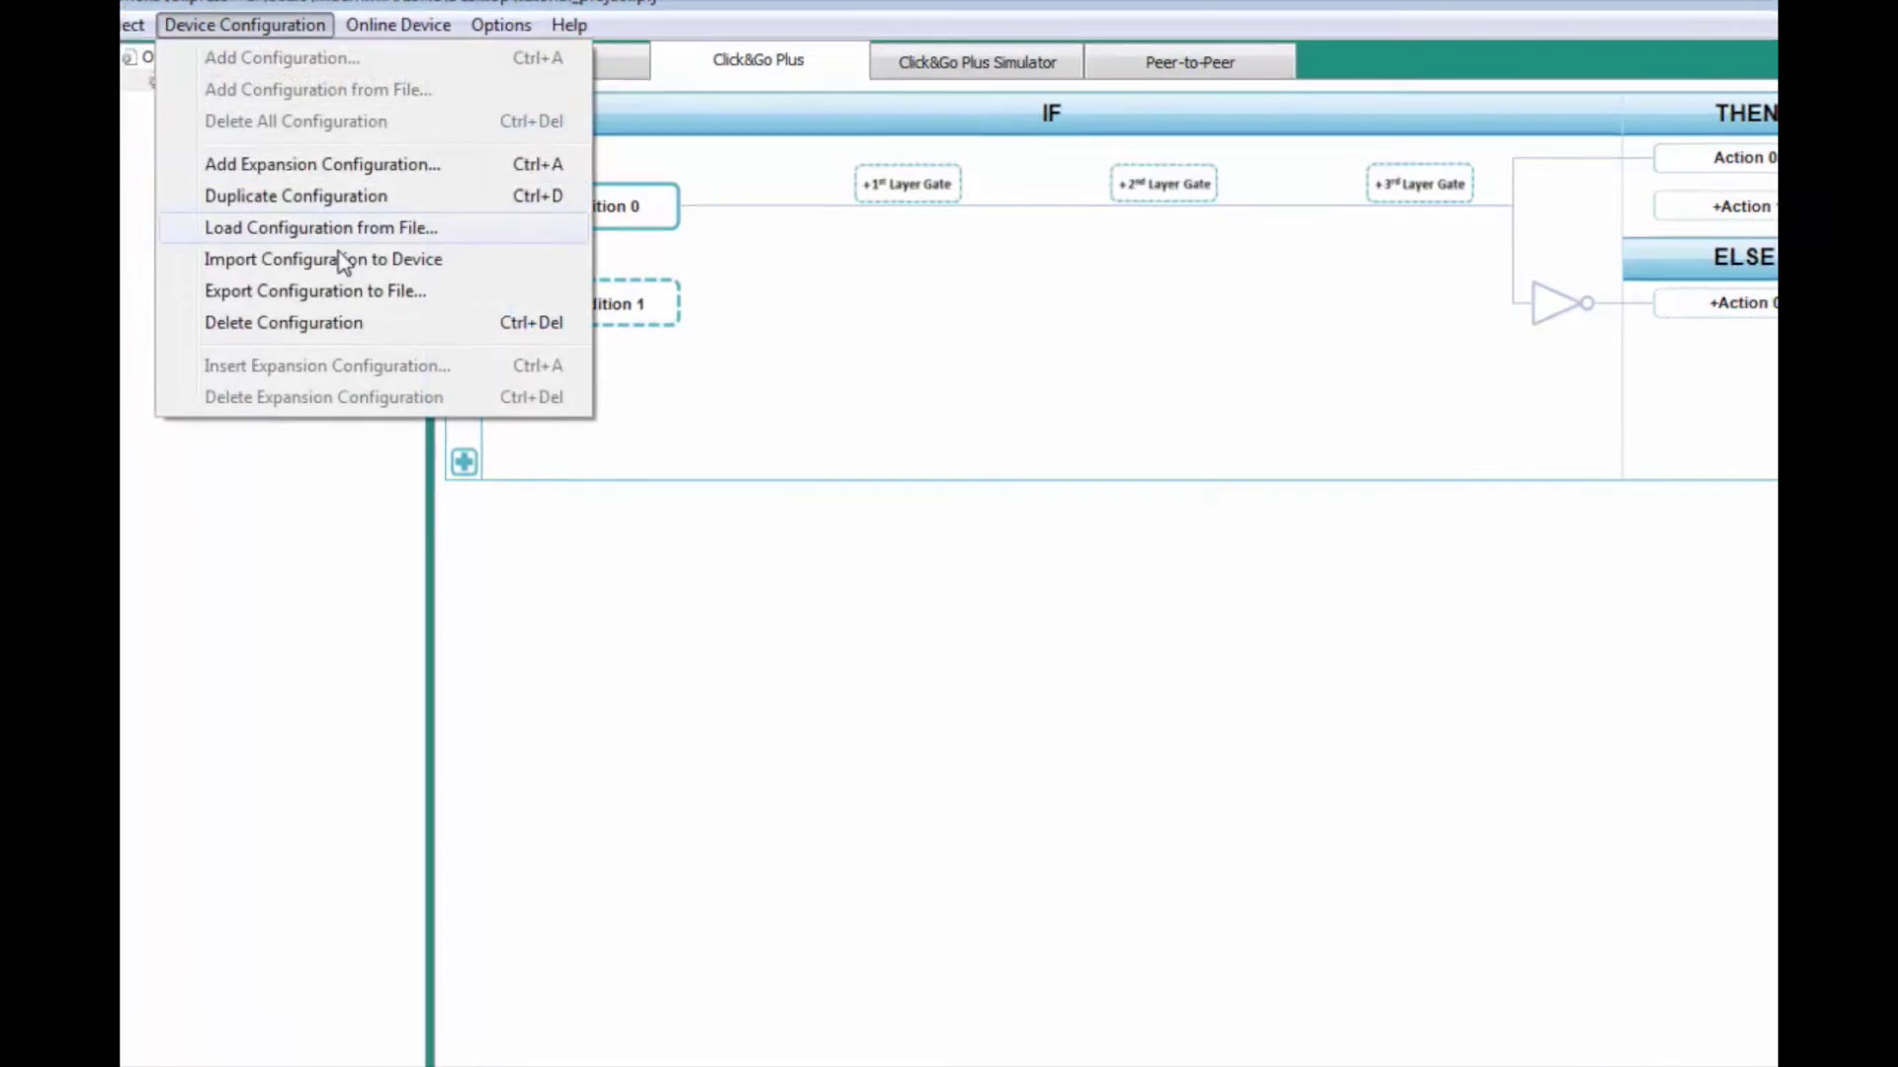
{"action": "left_click", "coordinate": [168, 94]}
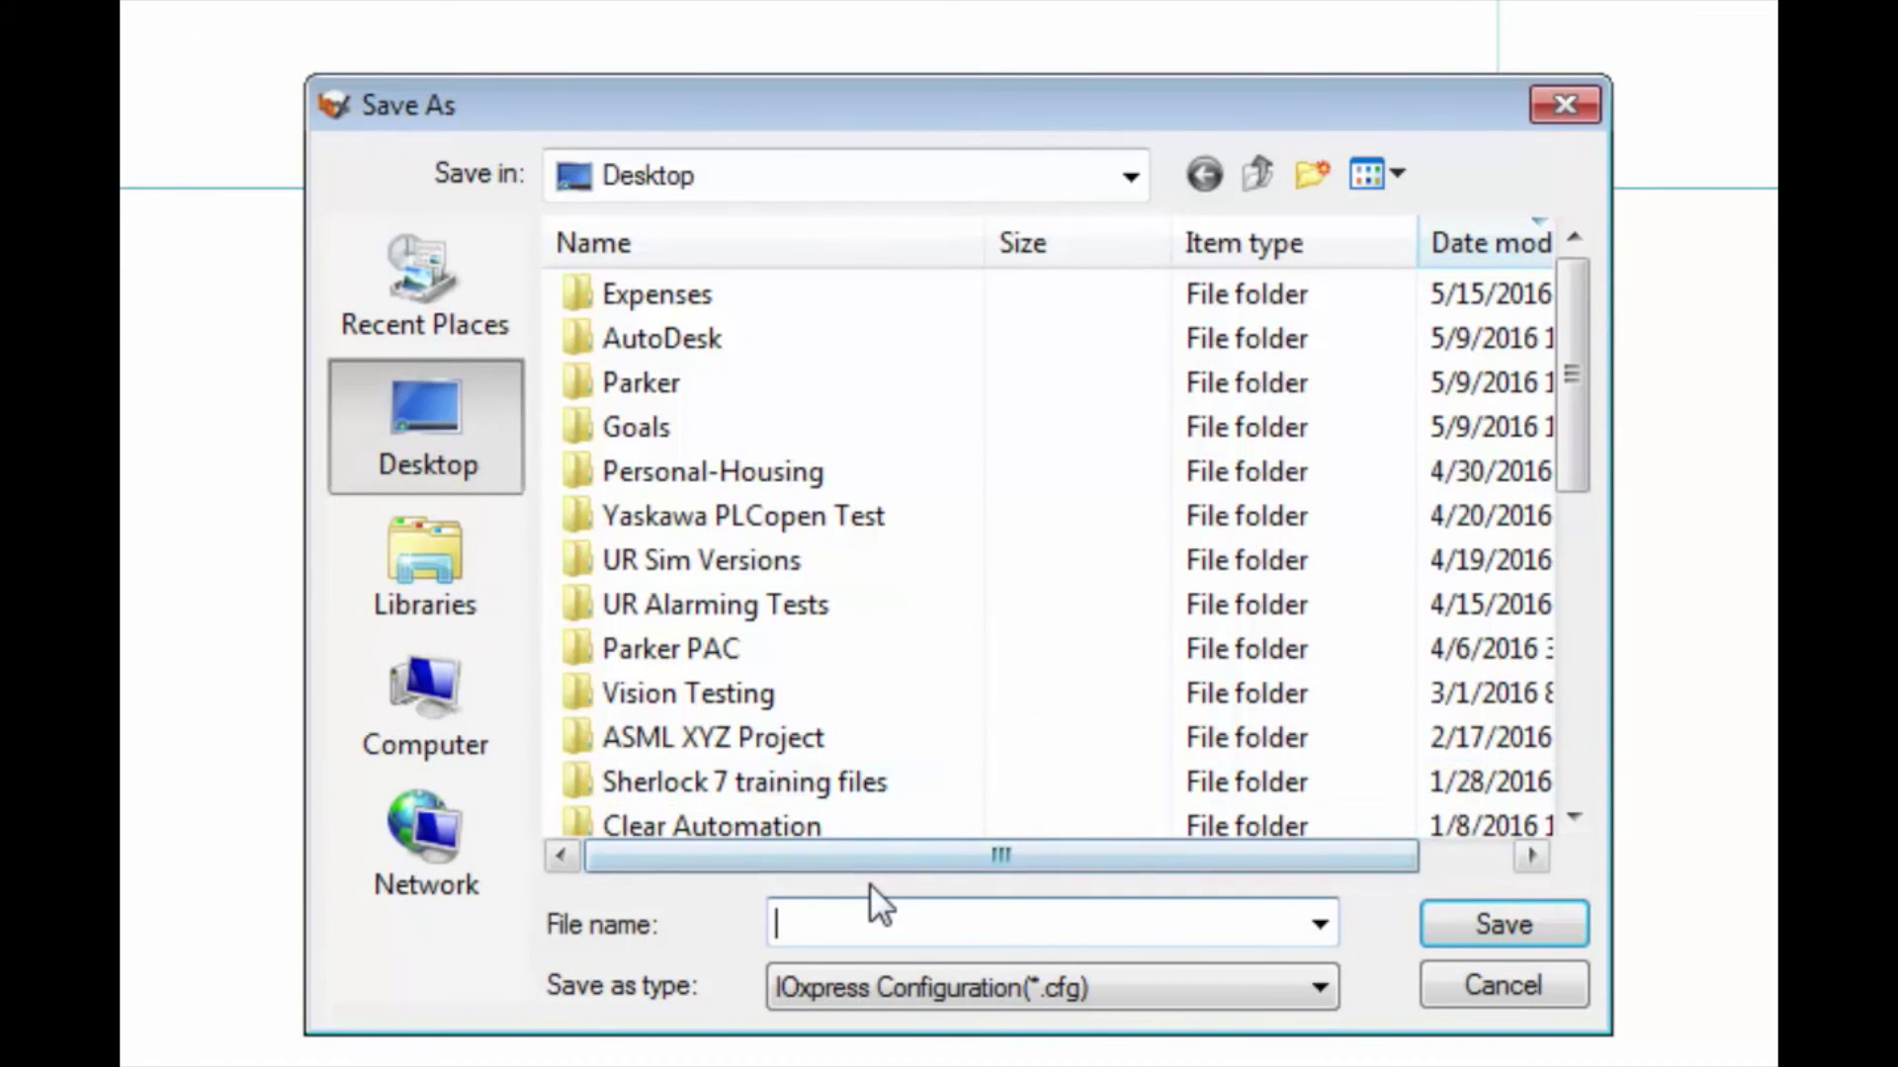
{"action": "type", "text": "tut"}
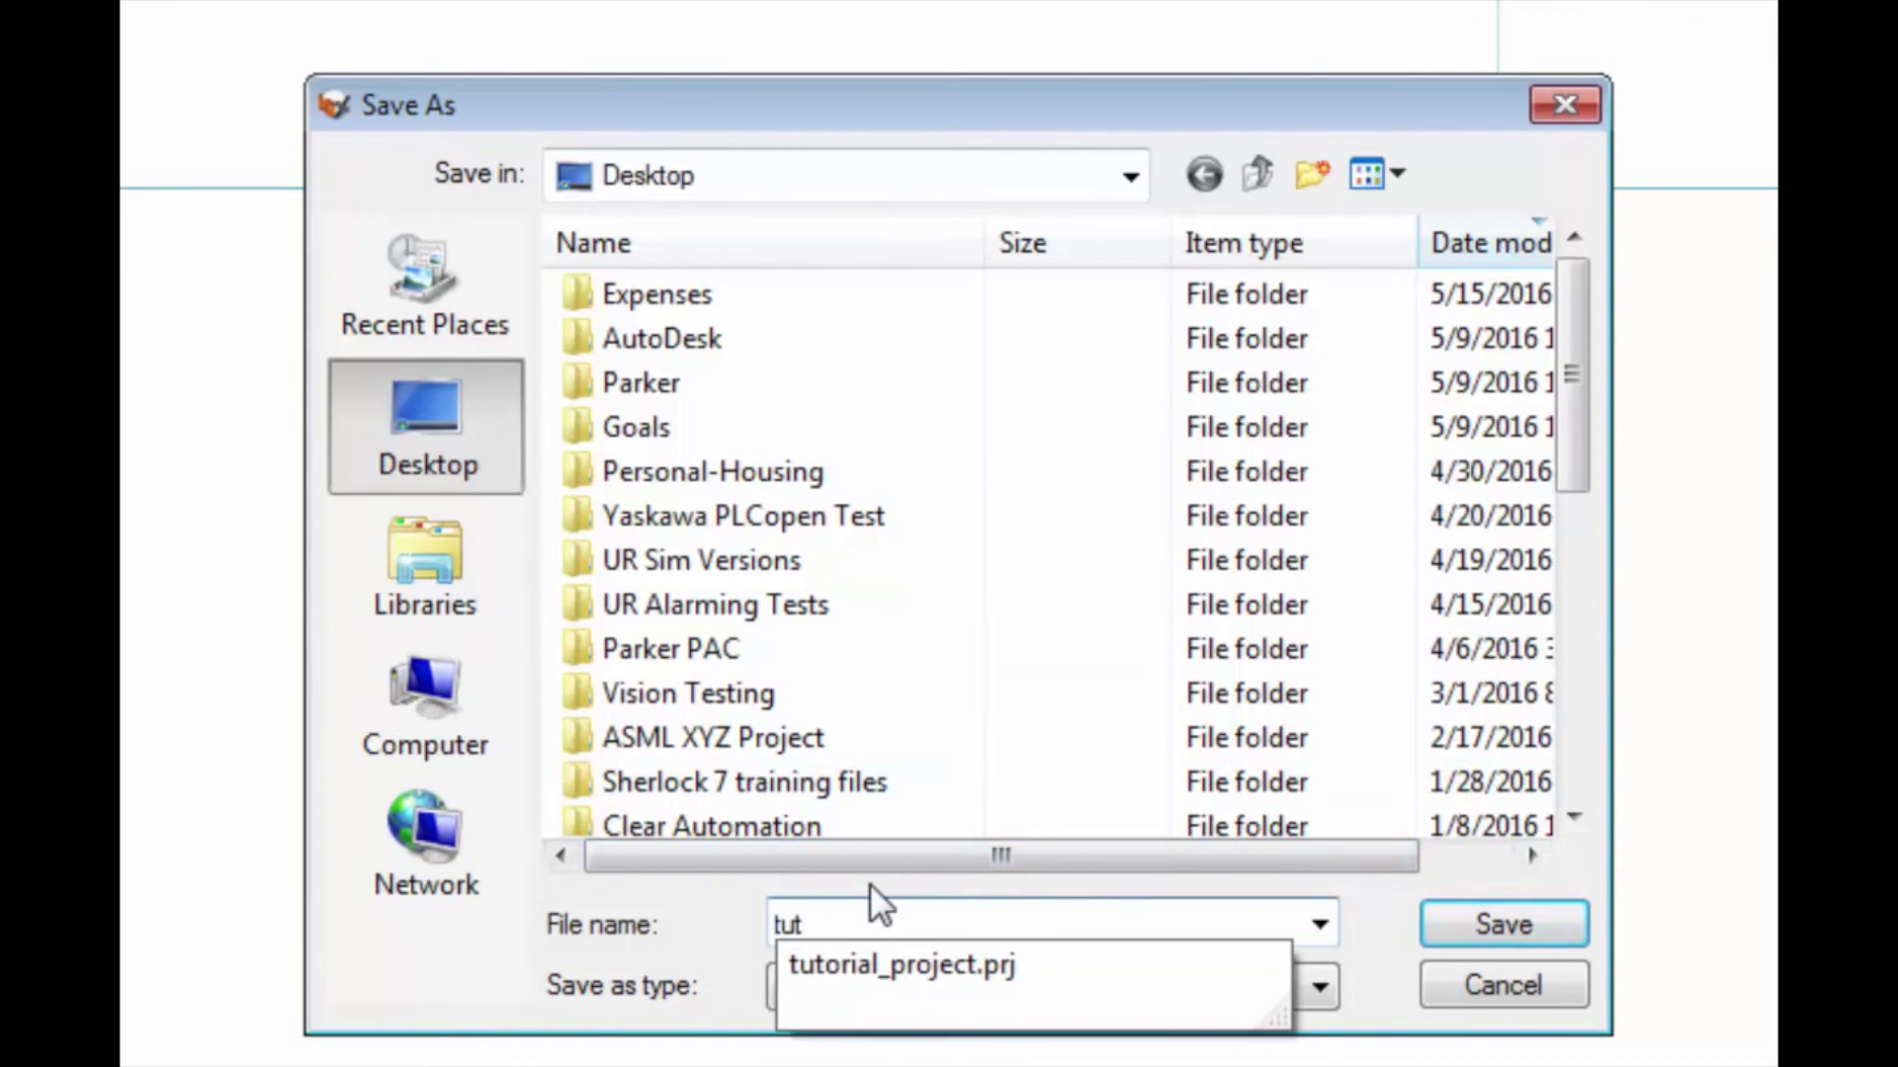
{"action": "type", "text": "orial"}
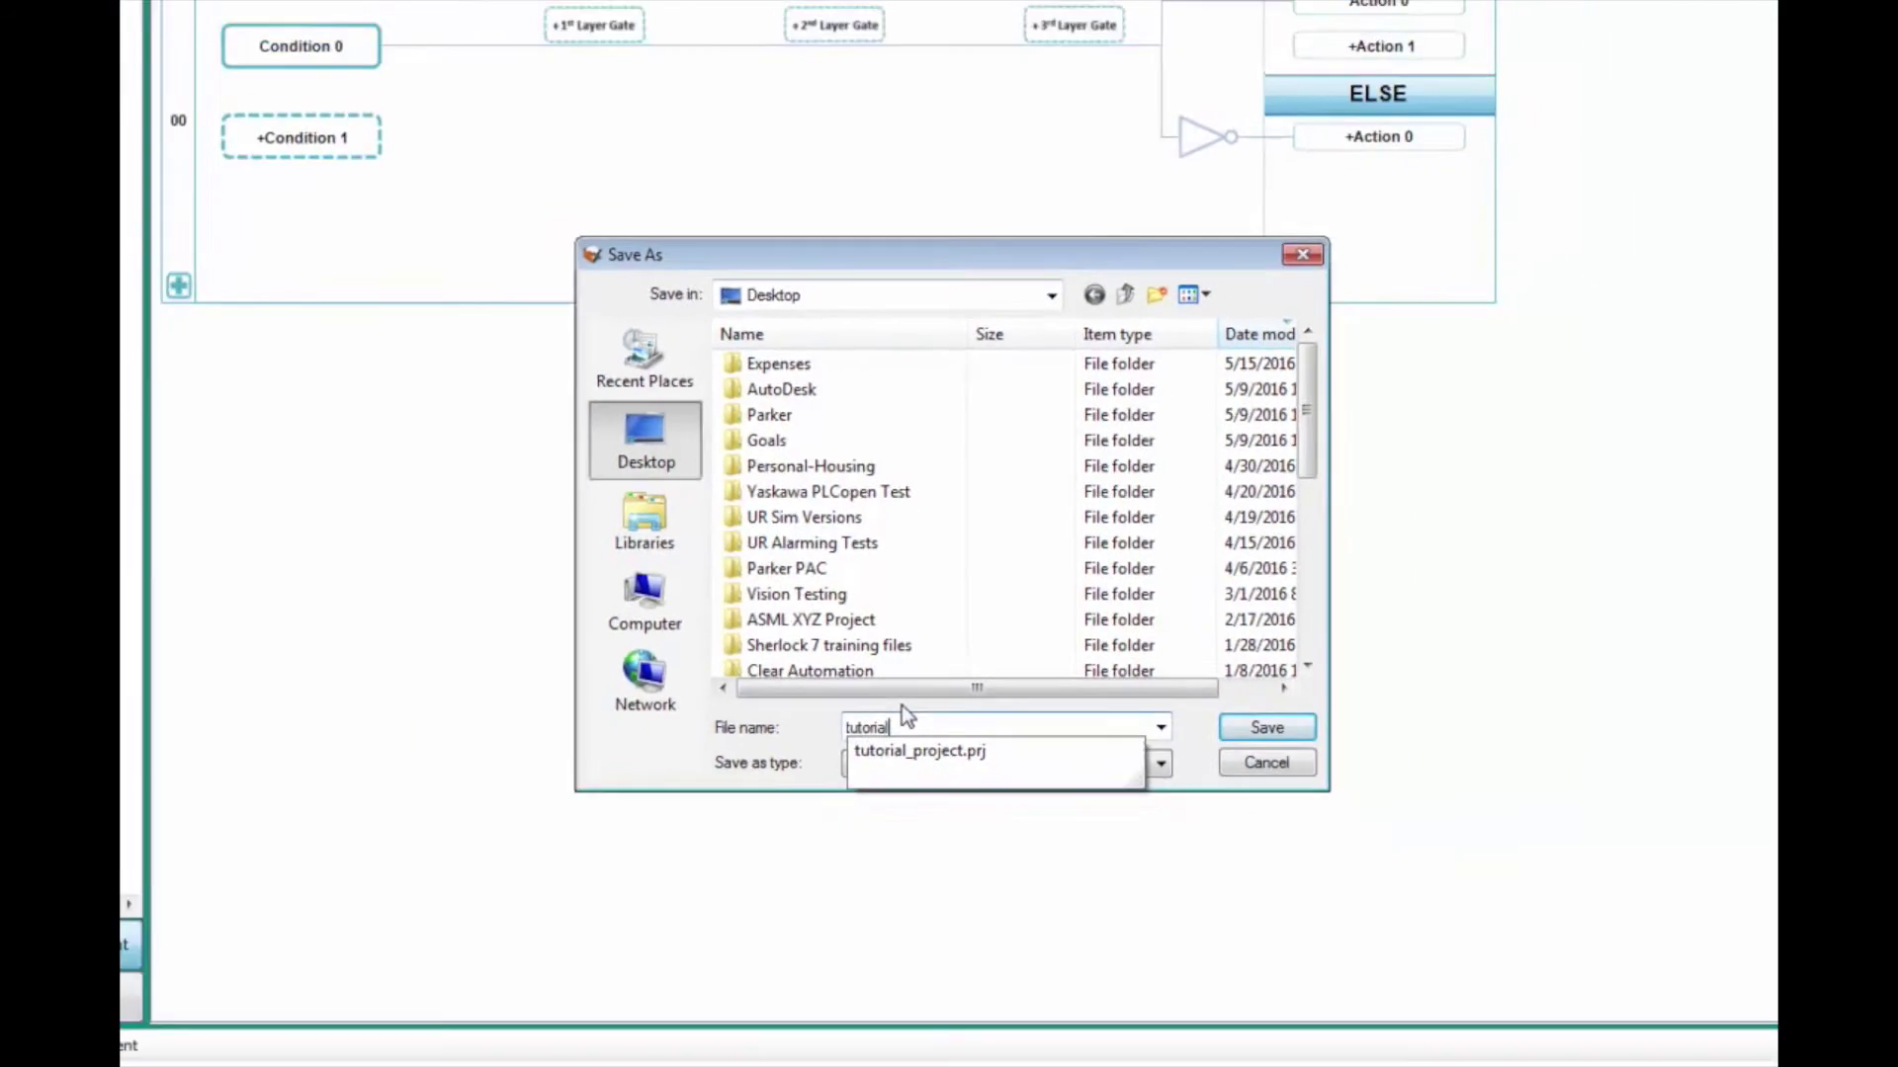
{"action": "left_click", "coordinate": [919, 751]}
{"action": "key", "text": "Return"}
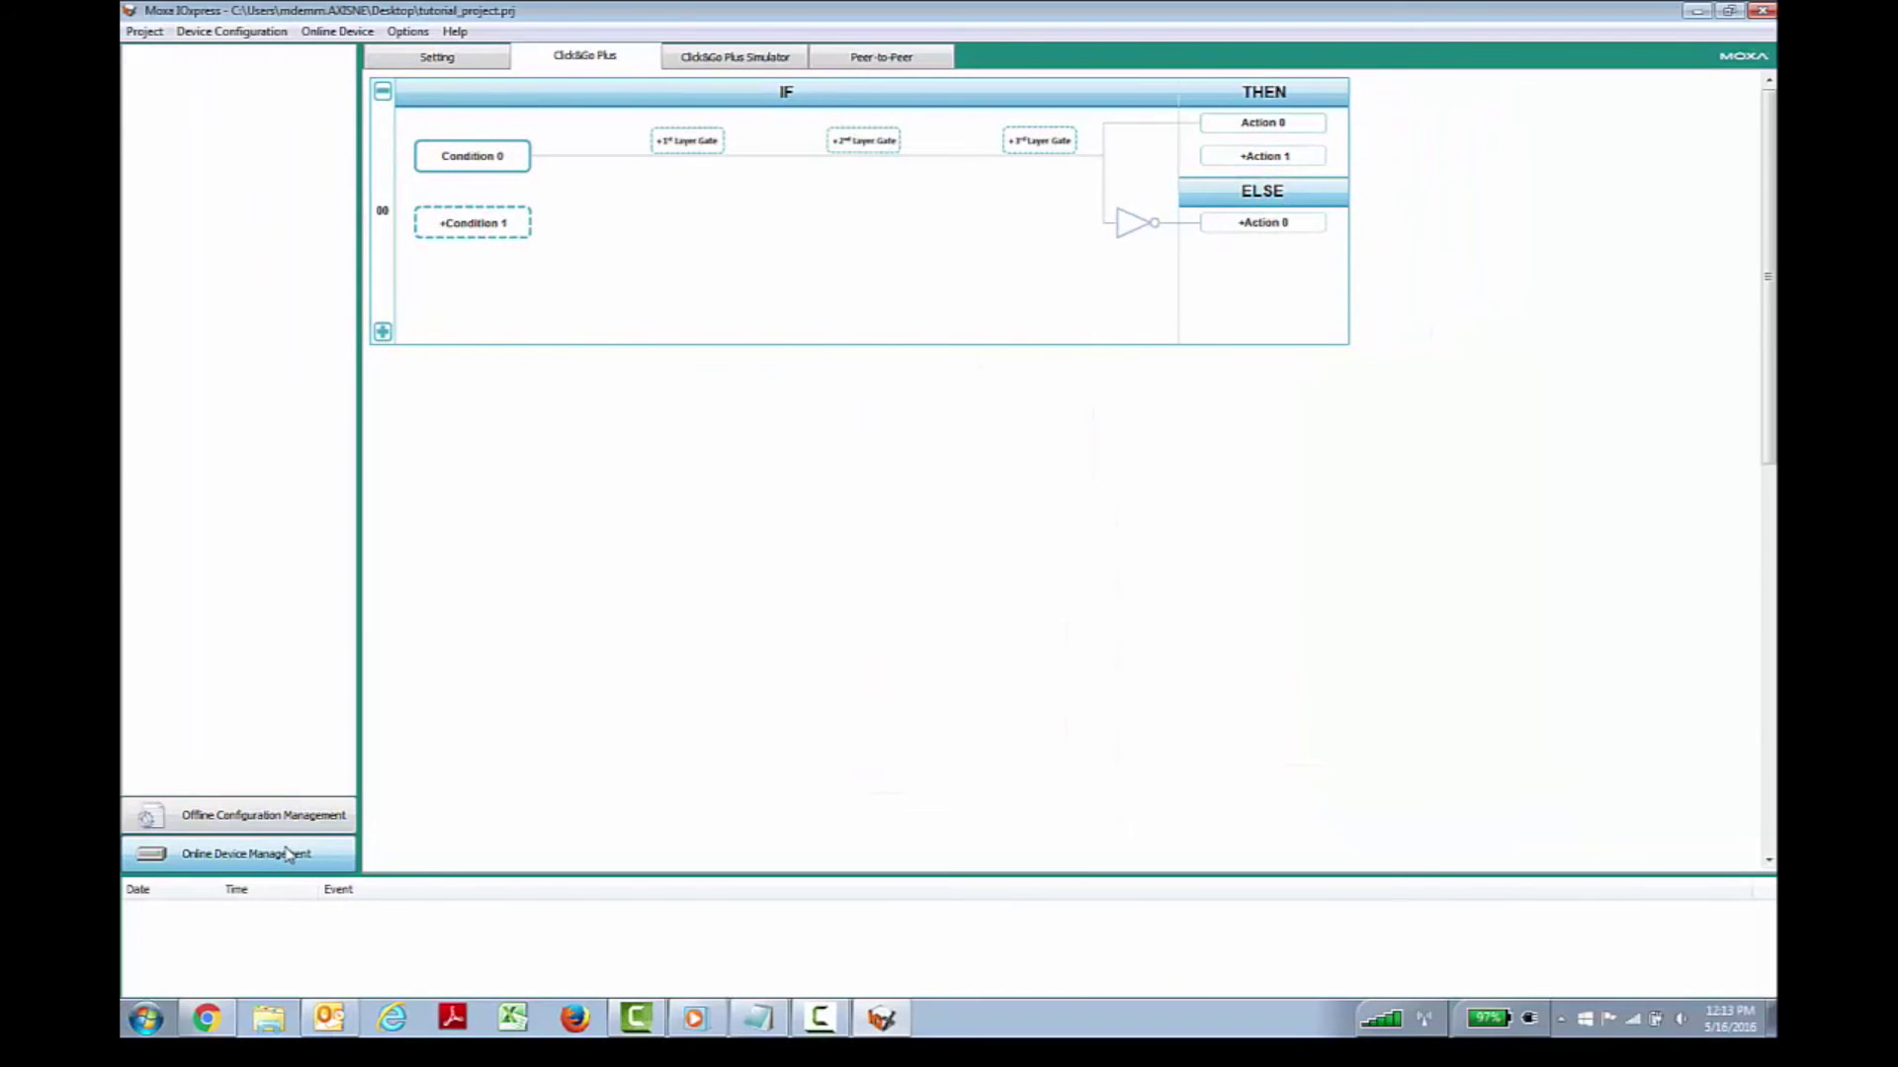
Step: In Online Device Management, tick the ioLogik 2512 row and assign tutorial.cfg as its configuration file
{"action": "left_click", "coordinate": [287, 854]}
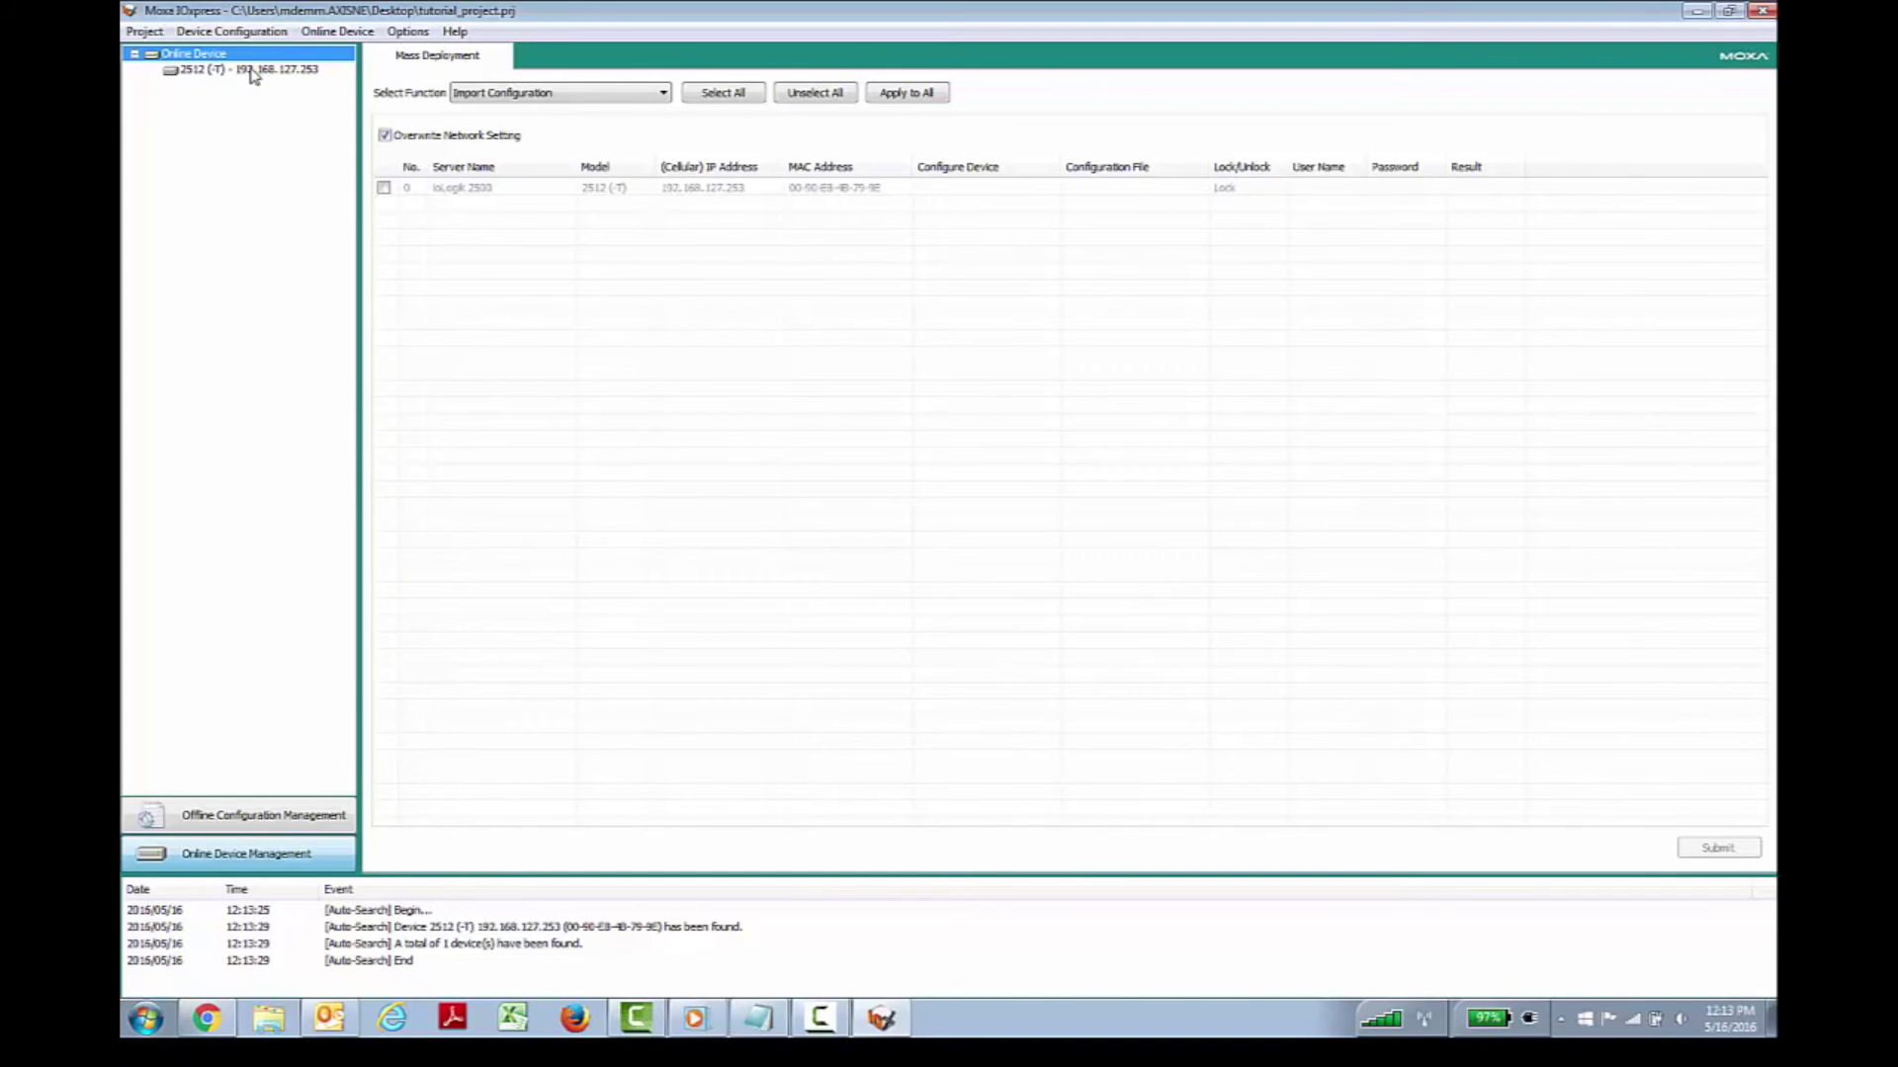
{"action": "left_click", "coordinate": [384, 189]}
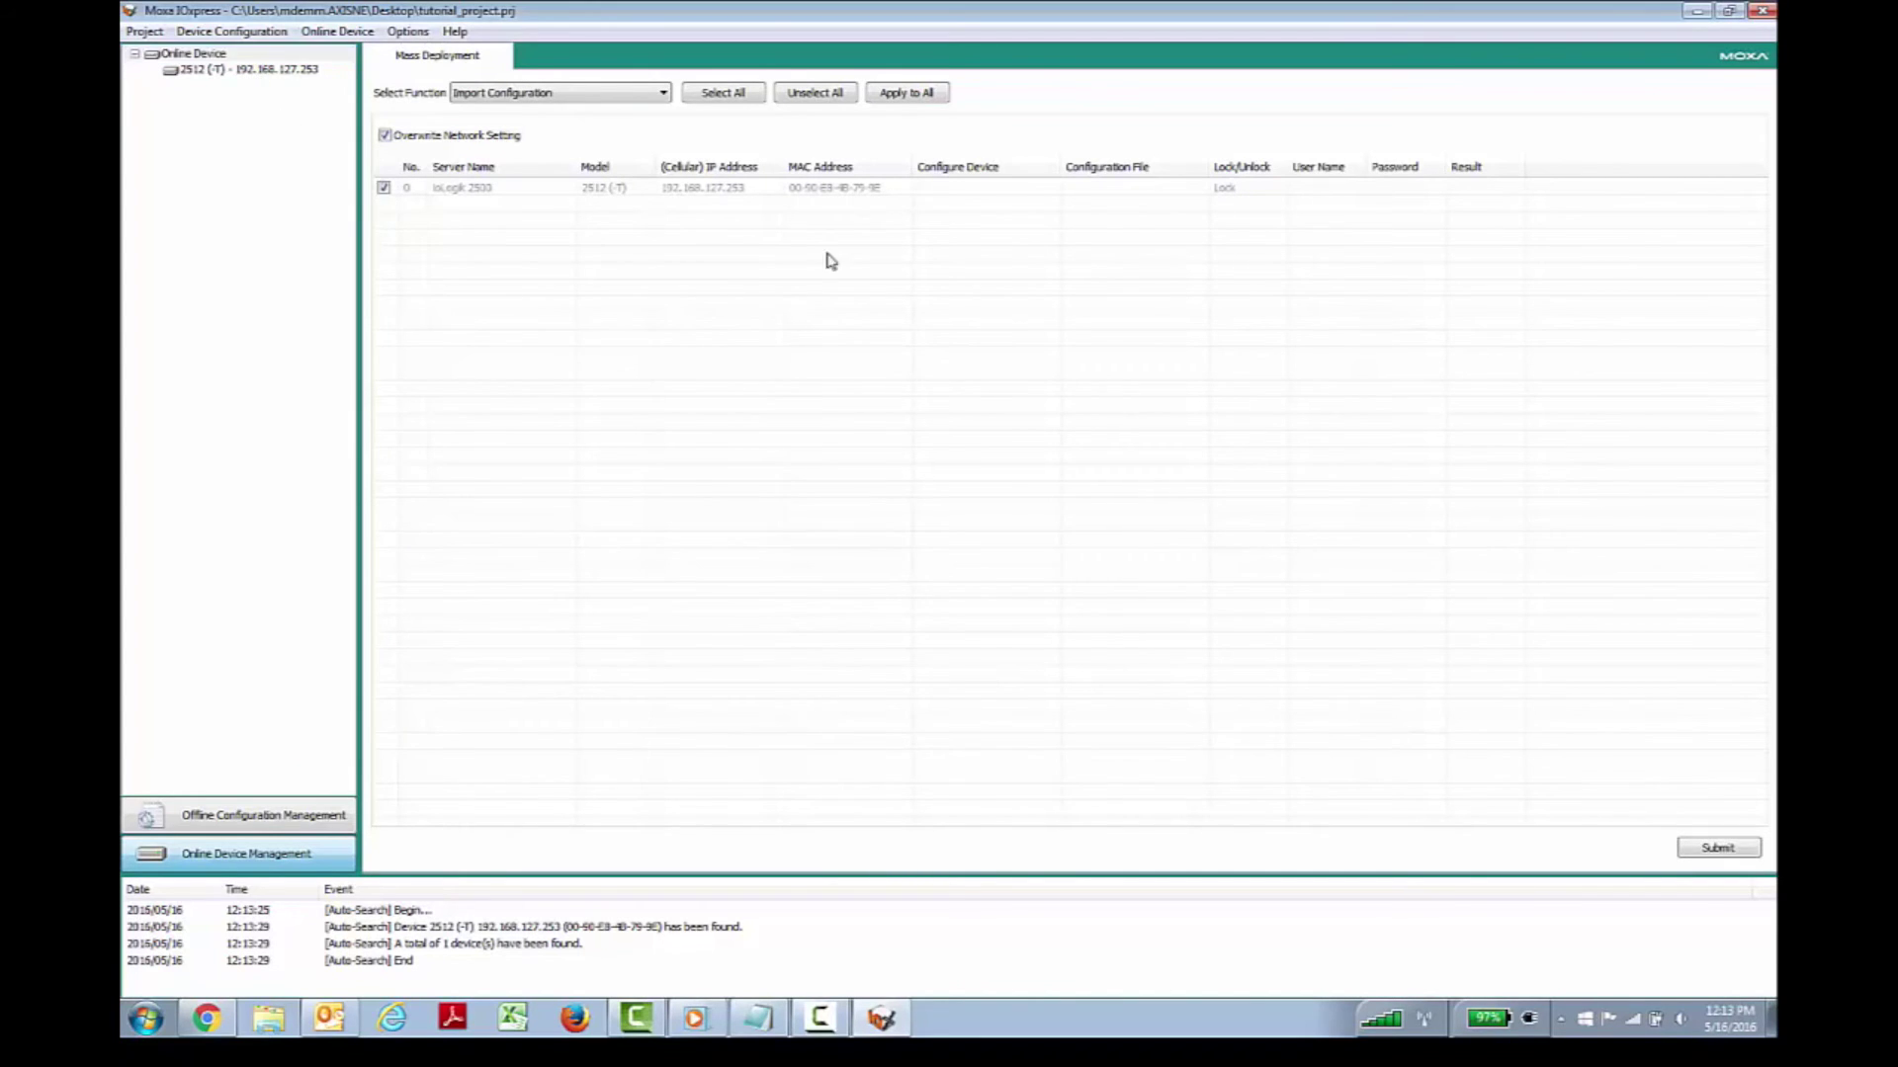
{"action": "left_click", "coordinate": [1083, 190]}
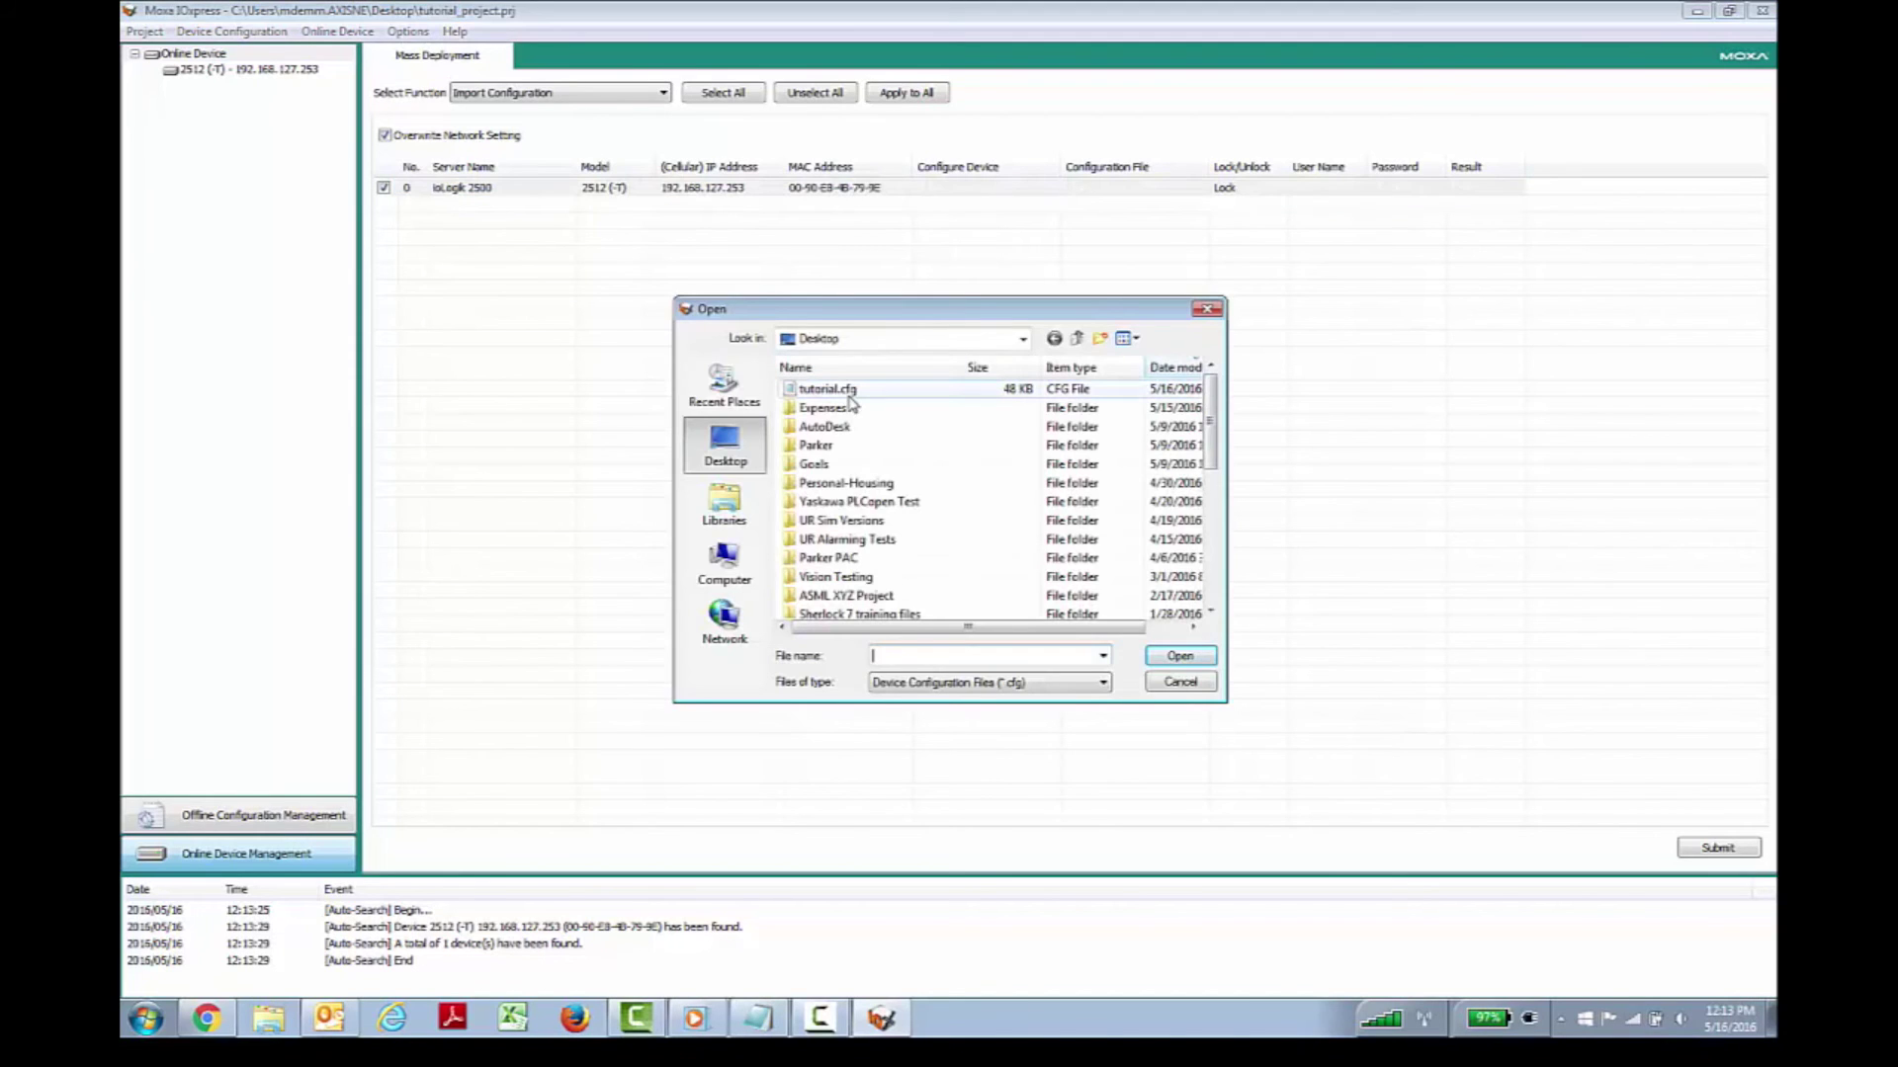
{"action": "left_click", "coordinate": [845, 393]}
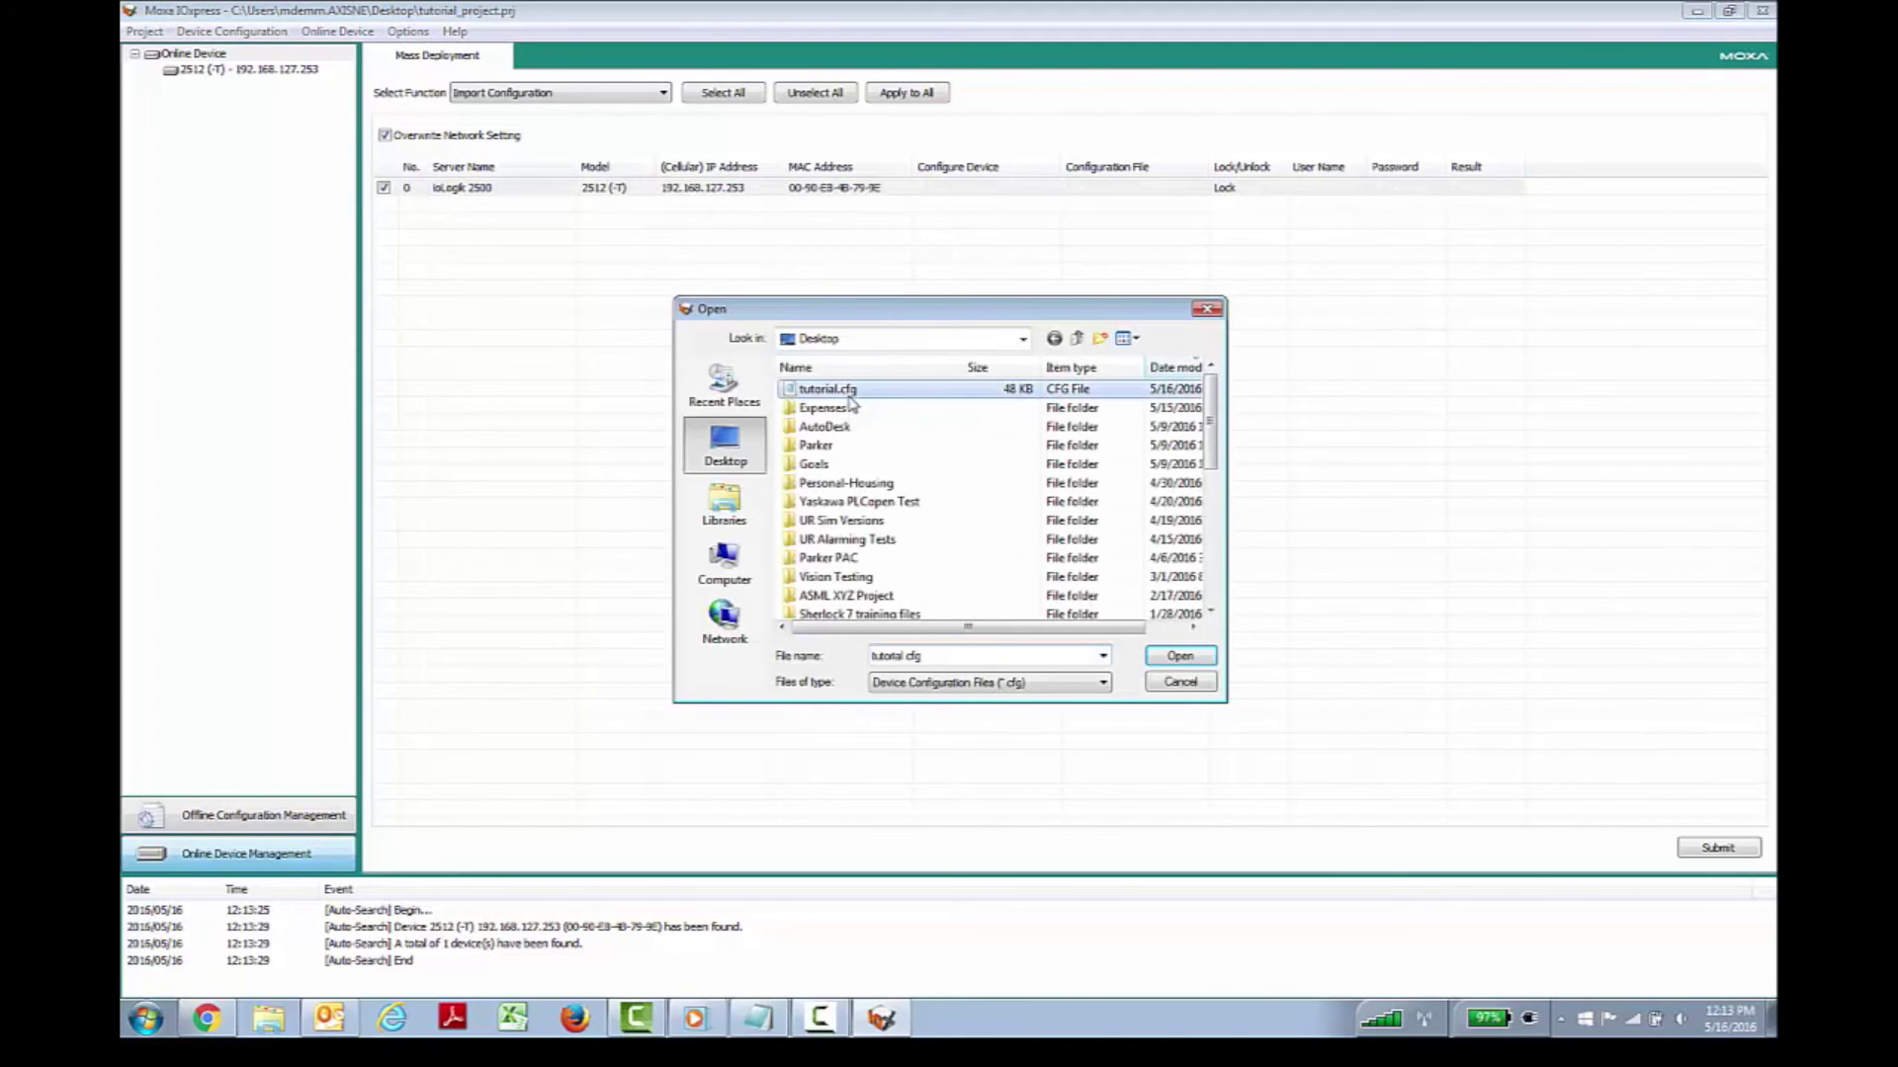
{"action": "left_click", "coordinate": [1179, 657]}
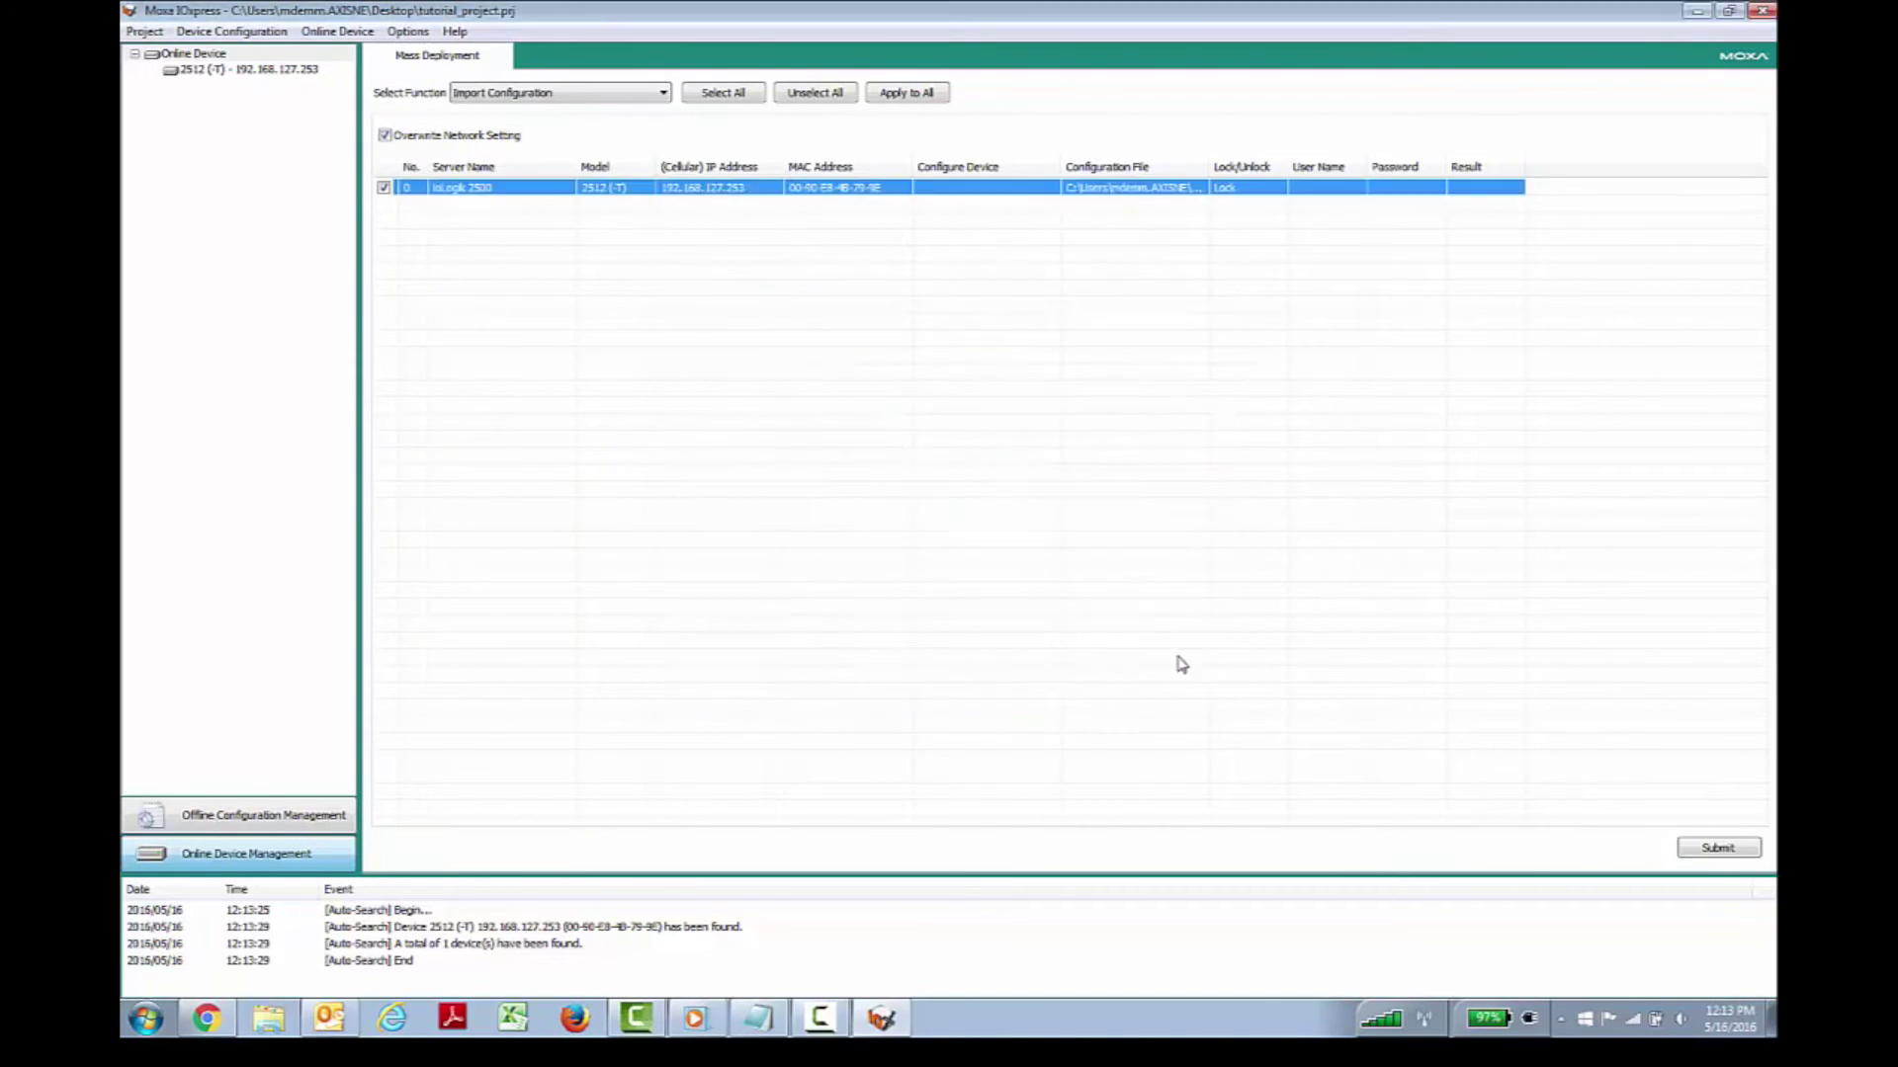
Step: Enter the device's login user name and password, reselect tutorial.cfg, and submit the import
{"action": "left_click", "coordinate": [1328, 191]}
{"action": "type", "text": "admin"}
{"action": "left_click", "coordinate": [1413, 190]}
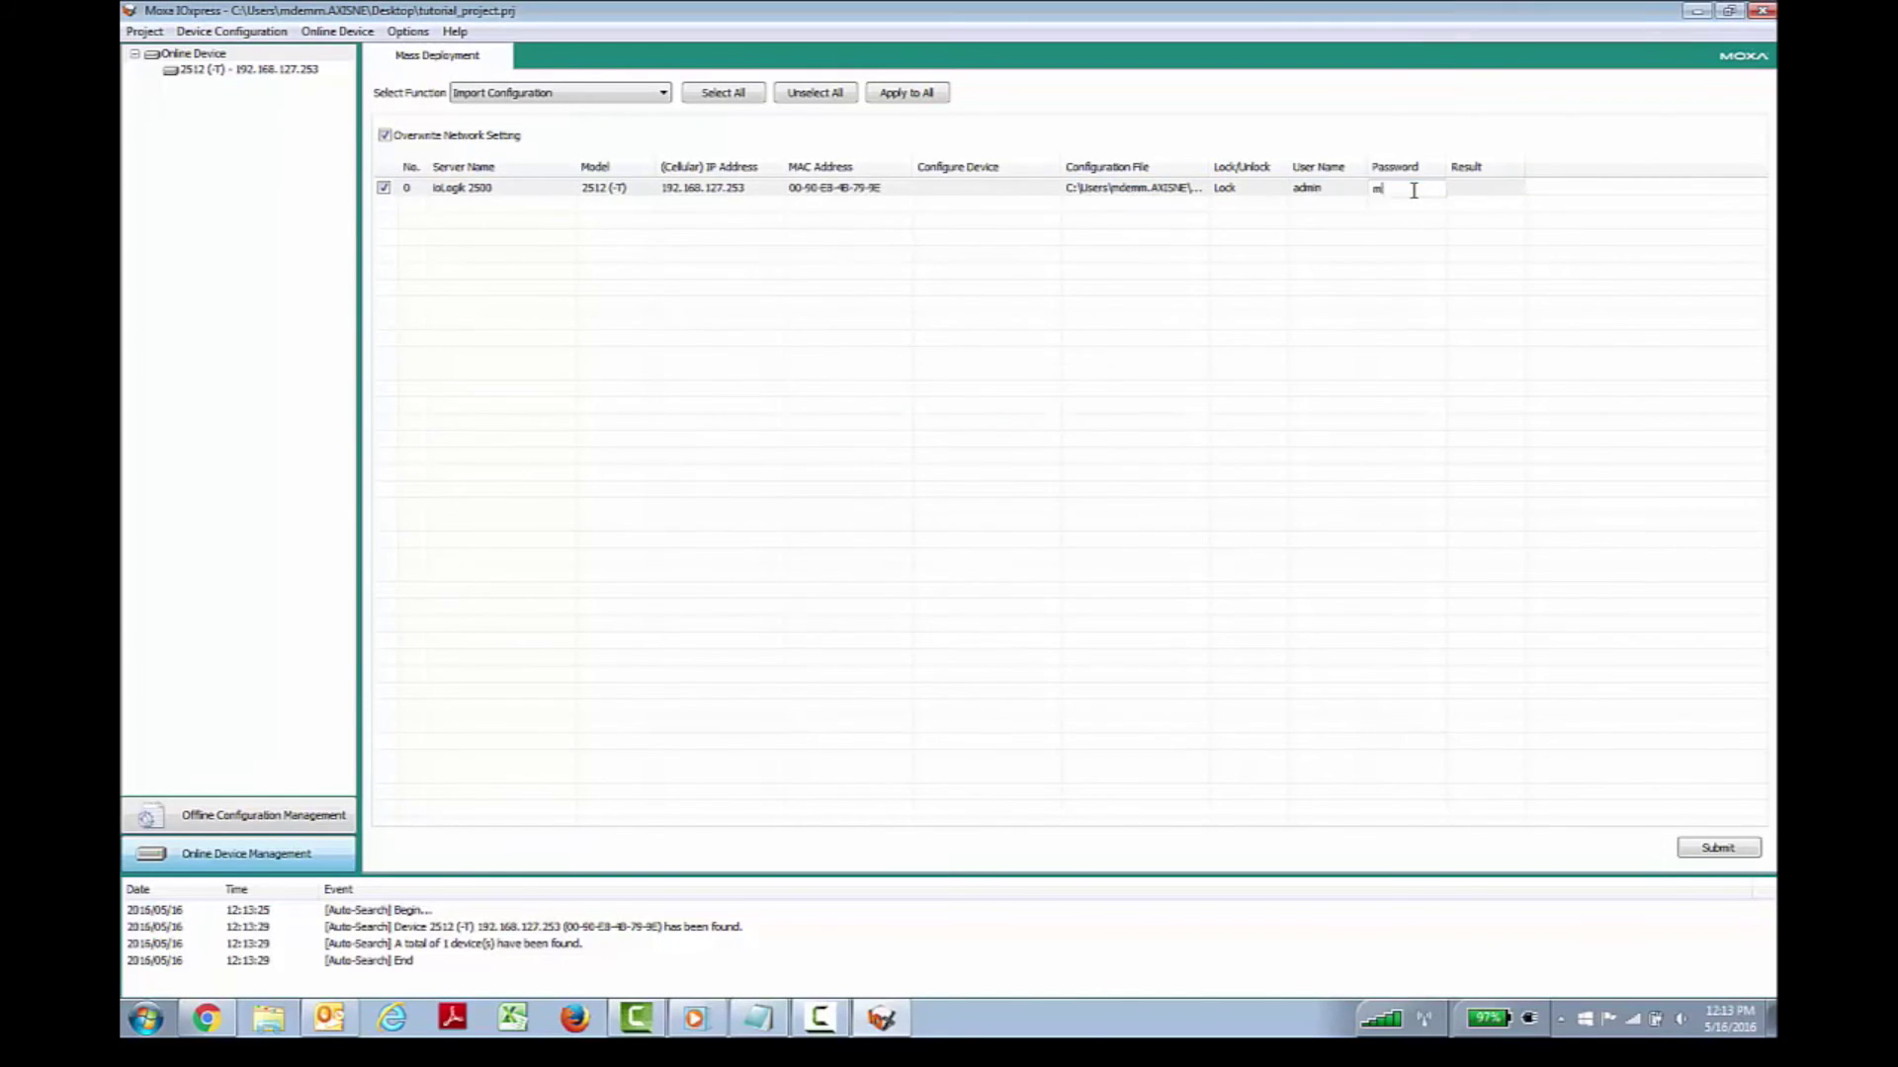
{"action": "key", "text": "Return"}
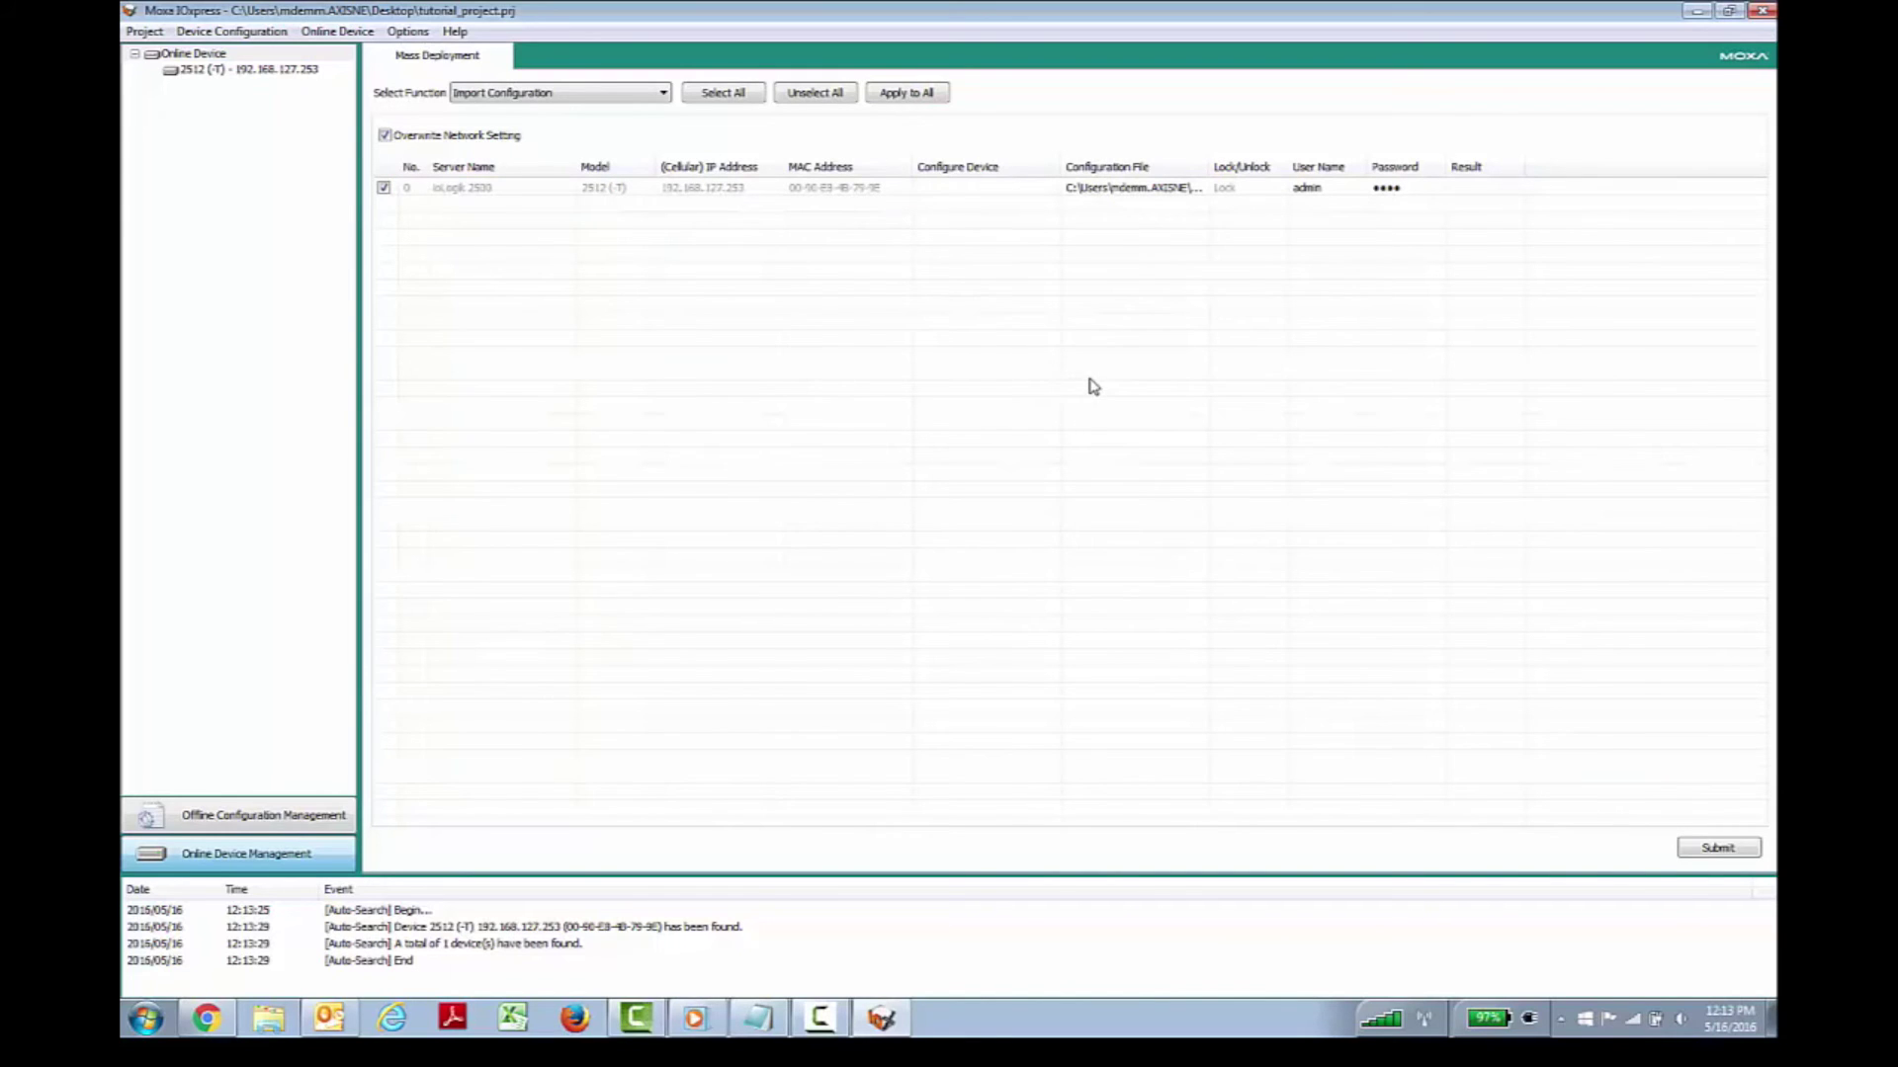
{"action": "left_click", "coordinate": [1112, 187]}
{"action": "double_click", "coordinate": [898, 389]}
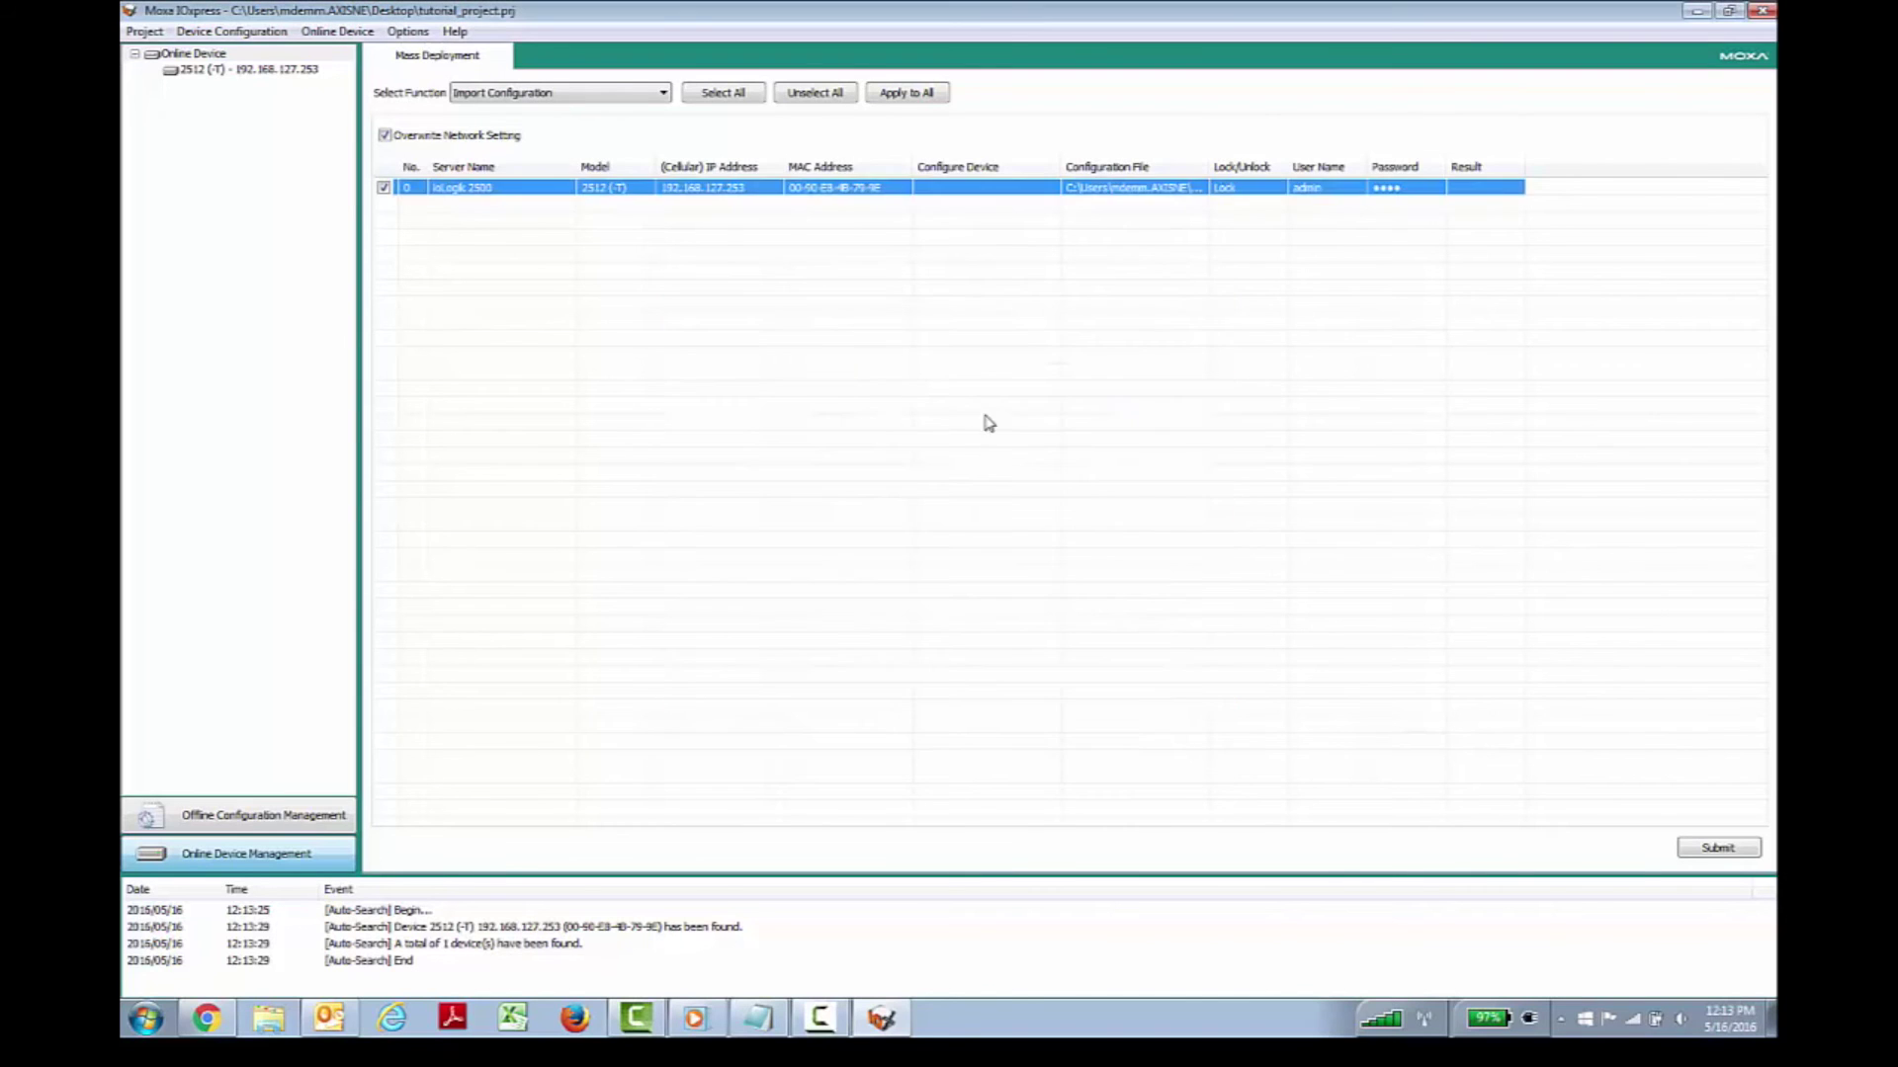
{"action": "left_click", "coordinate": [1718, 847]}
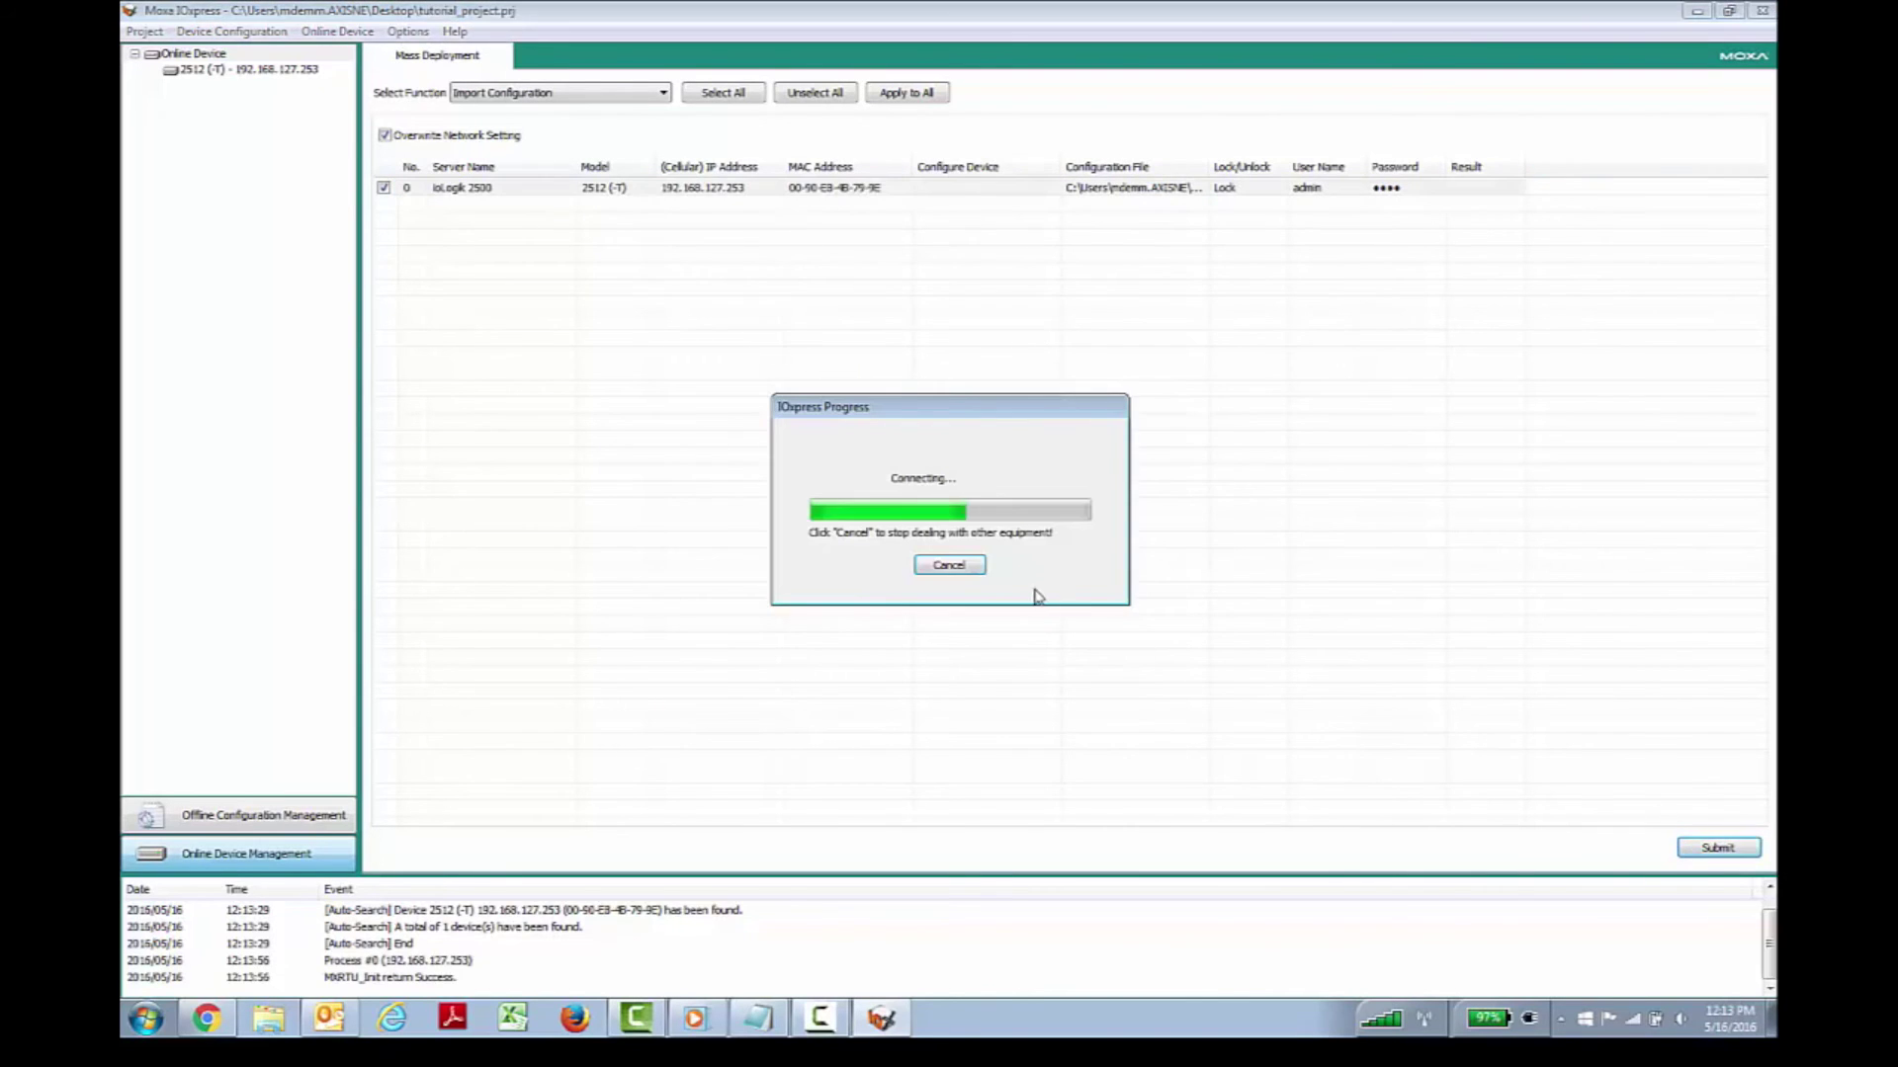